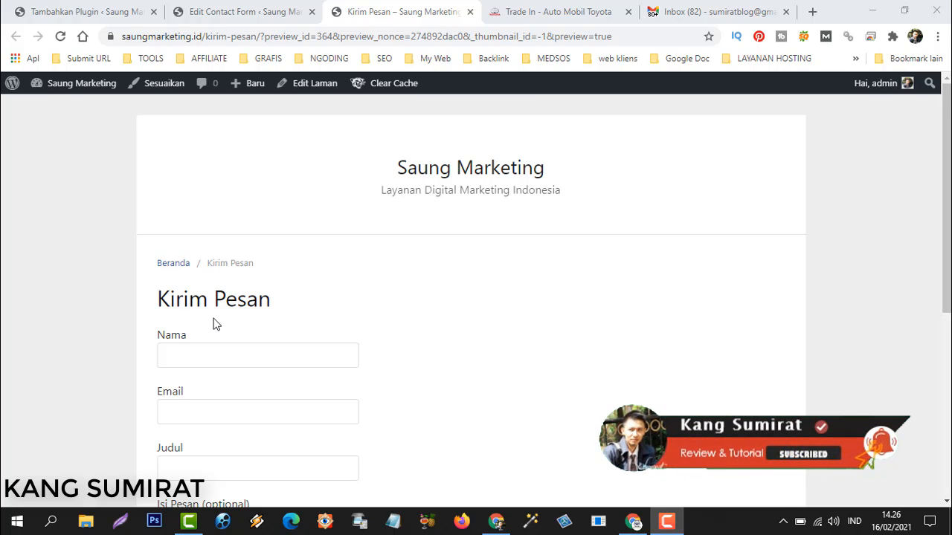
Look over the Kirim Pesan form page, clicking into its Nama field.
{"action": "scroll", "coordinate": [213, 322], "scroll_direction": "down", "scroll_amount": 3}
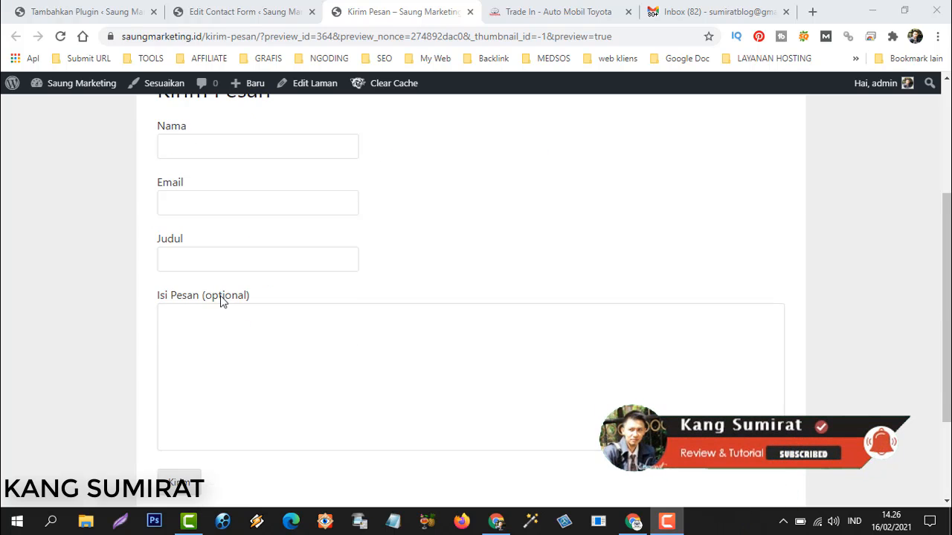
{"action": "left_click", "coordinate": [199, 152]}
{"action": "left_click", "coordinate": [523, 222]}
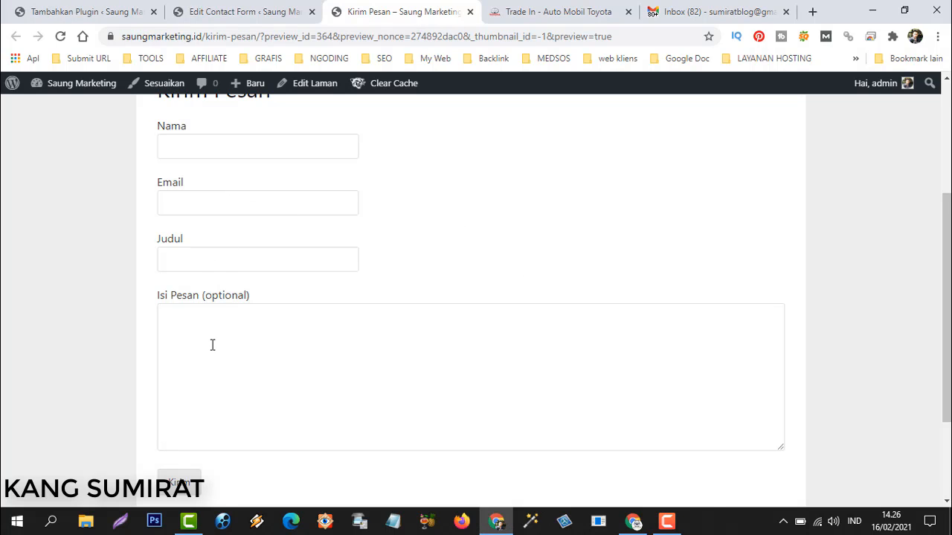
{"action": "scroll", "coordinate": [341, 370], "scroll_direction": "up", "scroll_amount": 3}
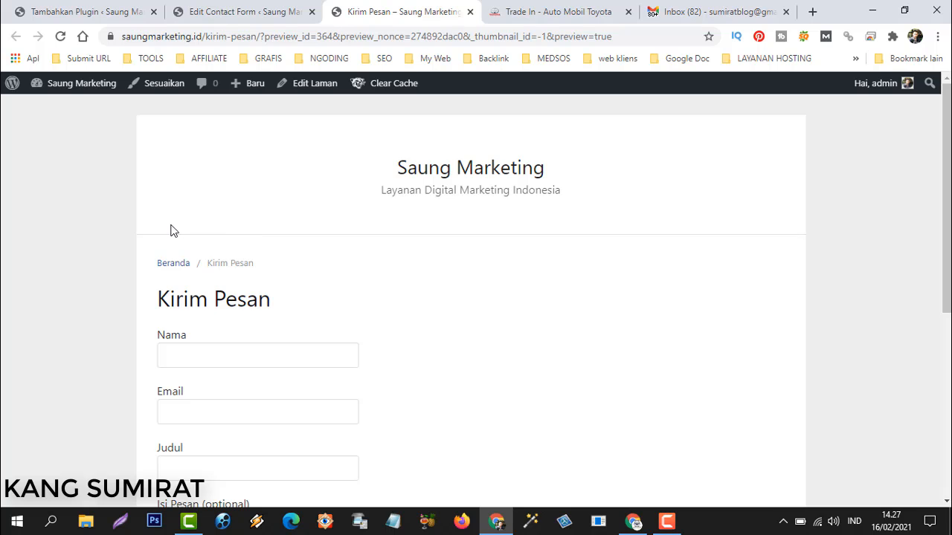
{"action": "scroll", "coordinate": [149, 280], "scroll_direction": "down", "scroll_amount": 3}
{"action": "scroll", "coordinate": [150, 283], "scroll_direction": "up", "scroll_amount": 3}
{"action": "scroll", "coordinate": [154, 365], "scroll_direction": "down", "scroll_amount": 3}
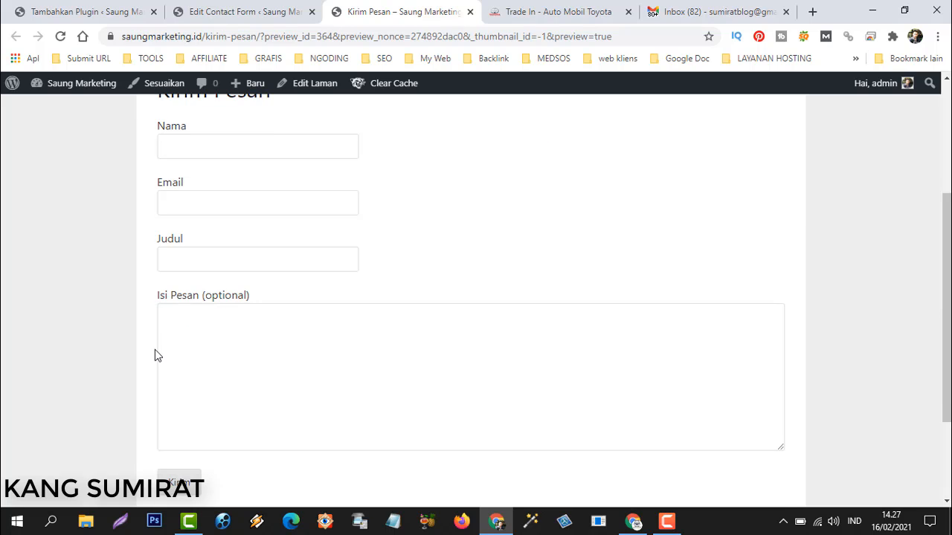
{"action": "scroll", "coordinate": [154, 342], "scroll_direction": "up", "scroll_amount": 3}
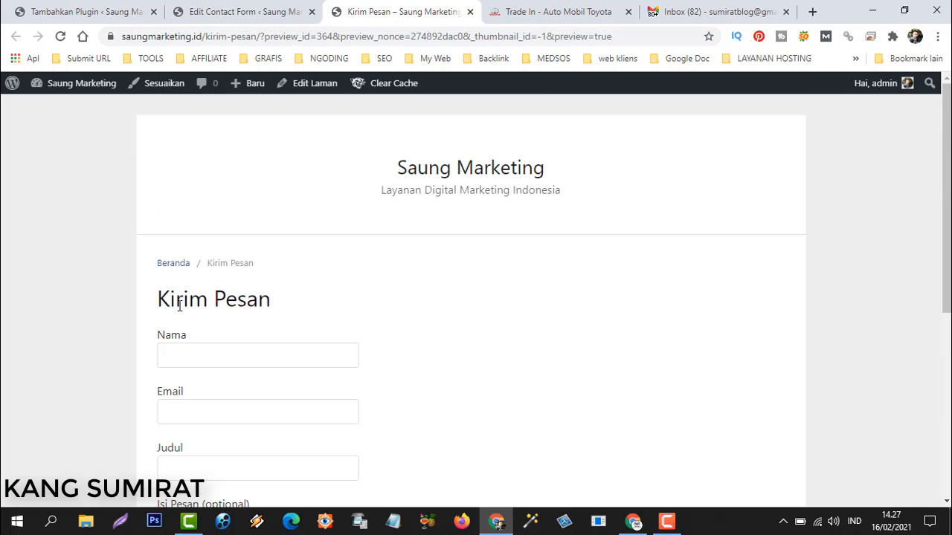
{"action": "scroll", "coordinate": [170, 342], "scroll_direction": "down", "scroll_amount": 3}
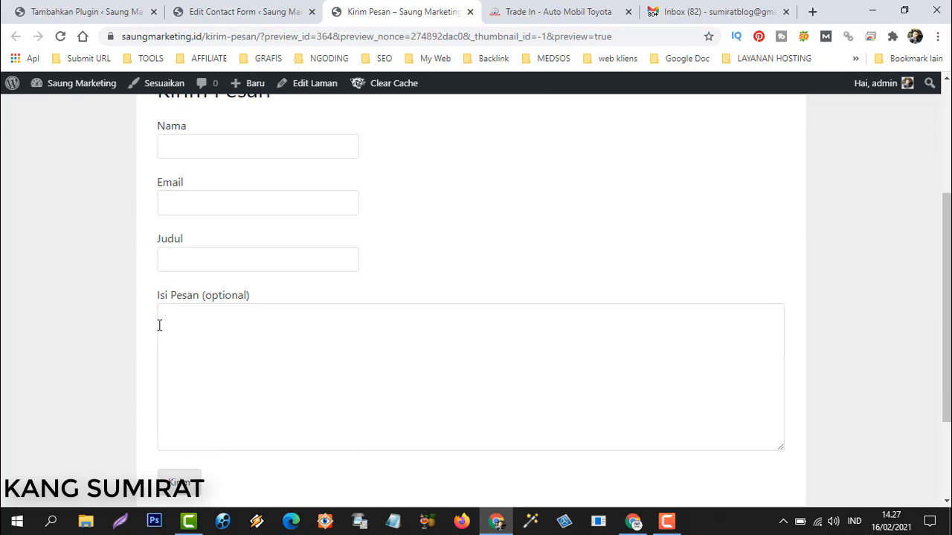
{"action": "scroll", "coordinate": [157, 333], "scroll_direction": "up", "scroll_amount": 3}
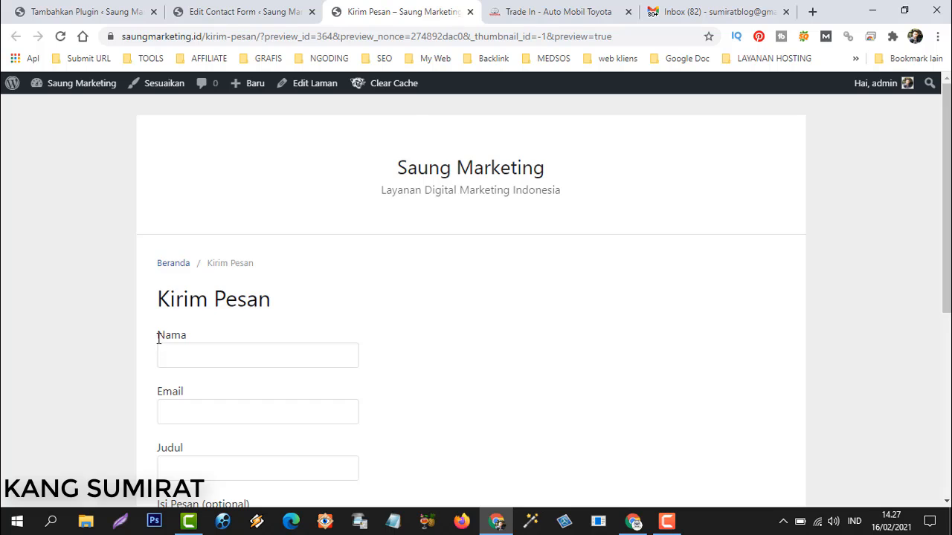
{"action": "scroll", "coordinate": [157, 334], "scroll_direction": "down", "scroll_amount": 3}
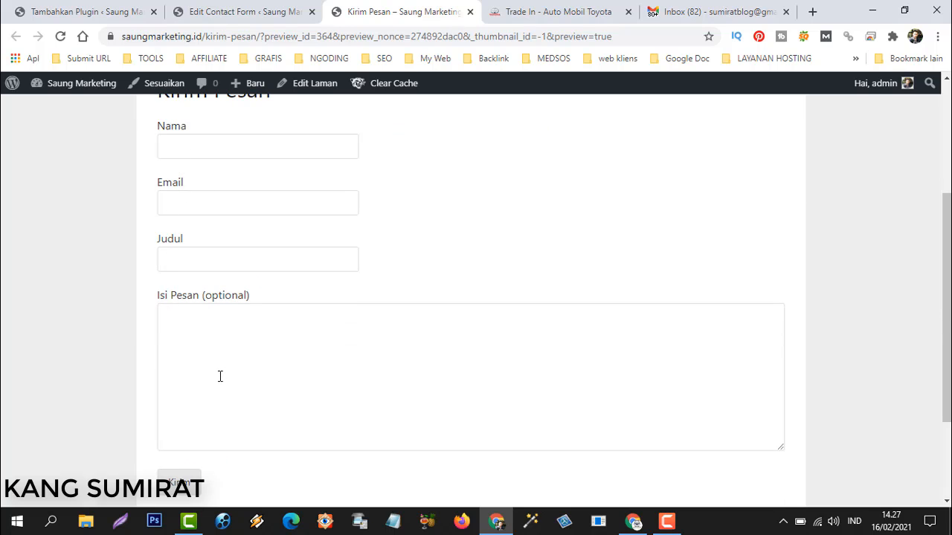
{"action": "scroll", "coordinate": [220, 376], "scroll_direction": "up", "scroll_amount": 3}
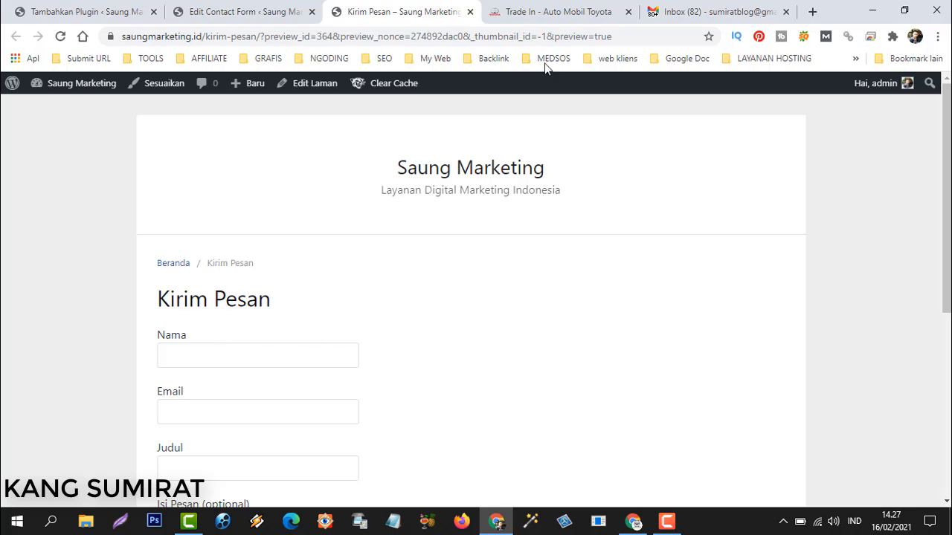
Compare with the Toyota trade-in page, then return to the Kirim Pesan form page.
{"action": "left_click", "coordinate": [539, 13]}
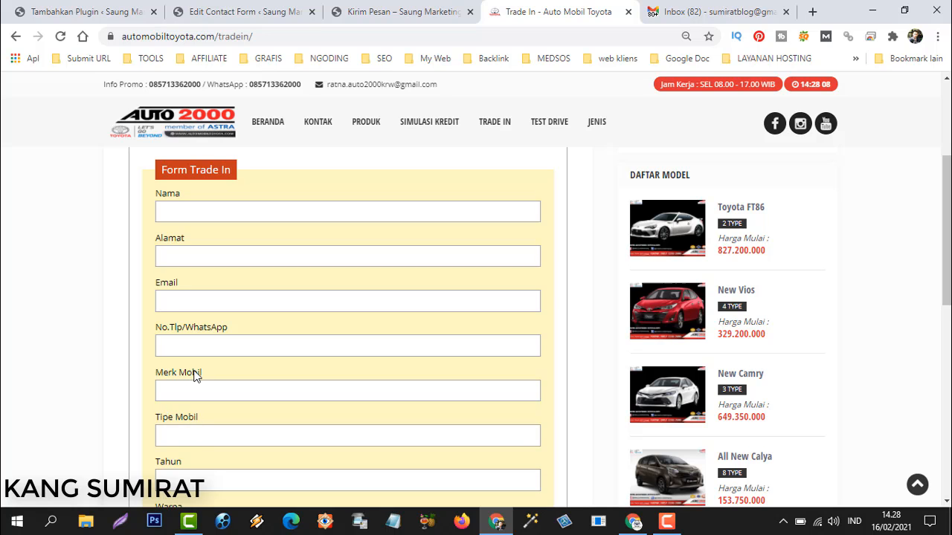
{"action": "scroll", "coordinate": [165, 365], "scroll_direction": "down", "scroll_amount": 6}
{"action": "scroll", "coordinate": [185, 336], "scroll_direction": "up", "scroll_amount": 3}
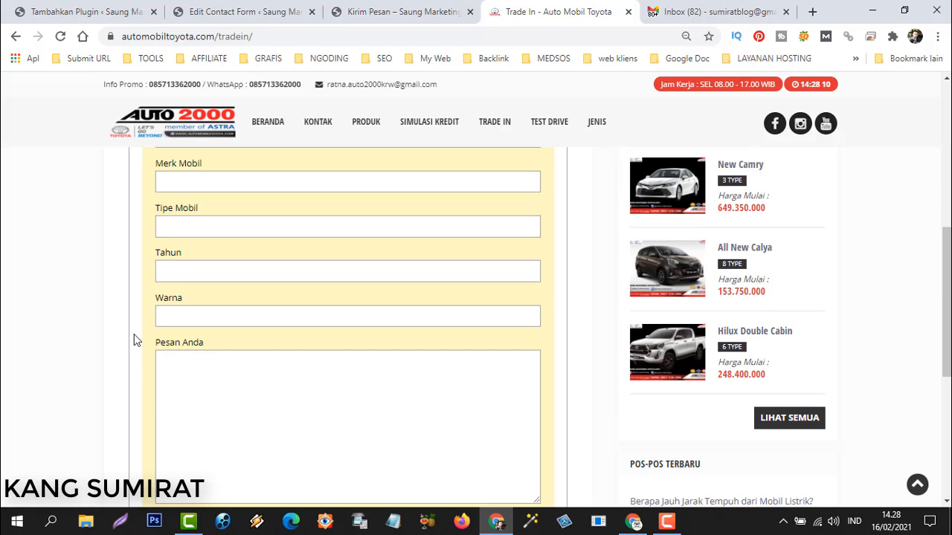
{"action": "scroll", "coordinate": [132, 325], "scroll_direction": "up", "scroll_amount": 3}
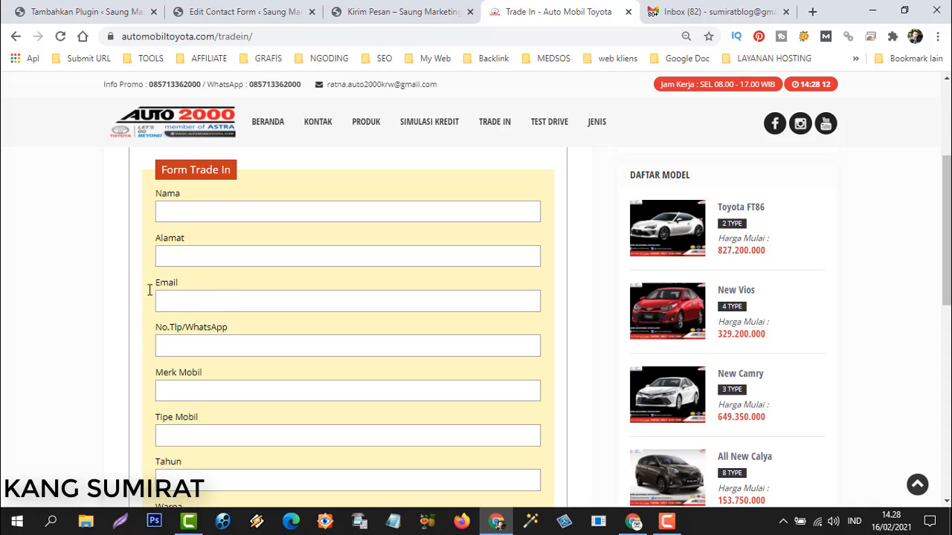
{"action": "scroll", "coordinate": [123, 272], "scroll_direction": "up", "scroll_amount": 3}
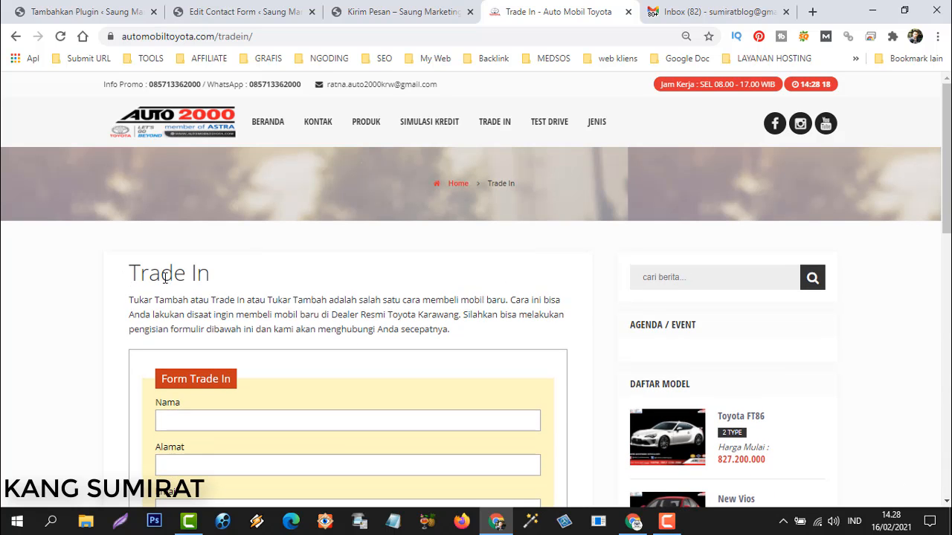
{"action": "scroll", "coordinate": [321, 296], "scroll_direction": "down", "scroll_amount": 3}
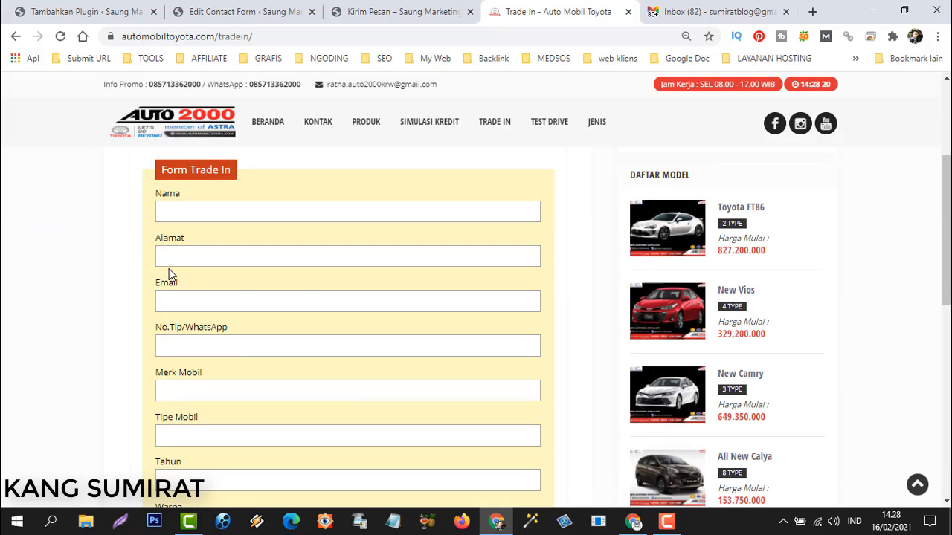
{"action": "left_click", "coordinate": [400, 12]}
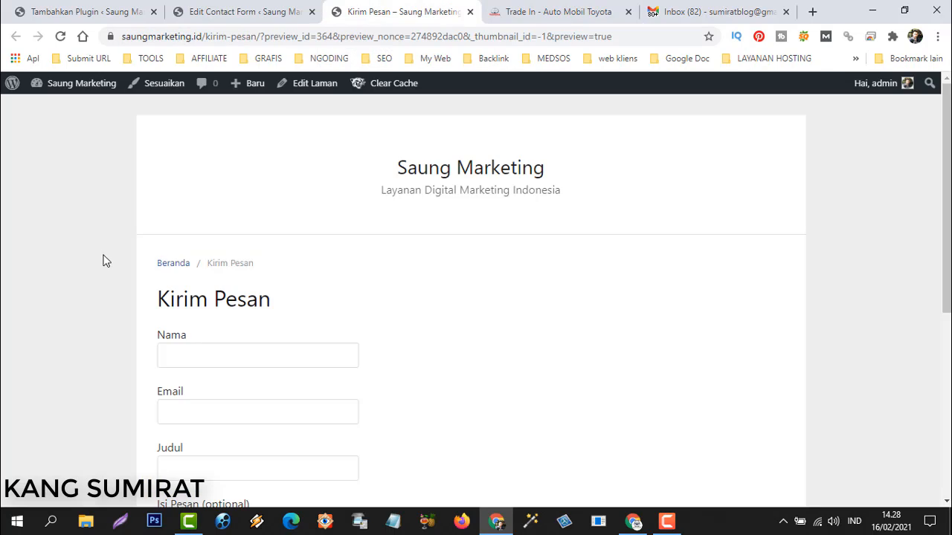
{"action": "scroll", "coordinate": [436, 334], "scroll_direction": "down", "scroll_amount": 3}
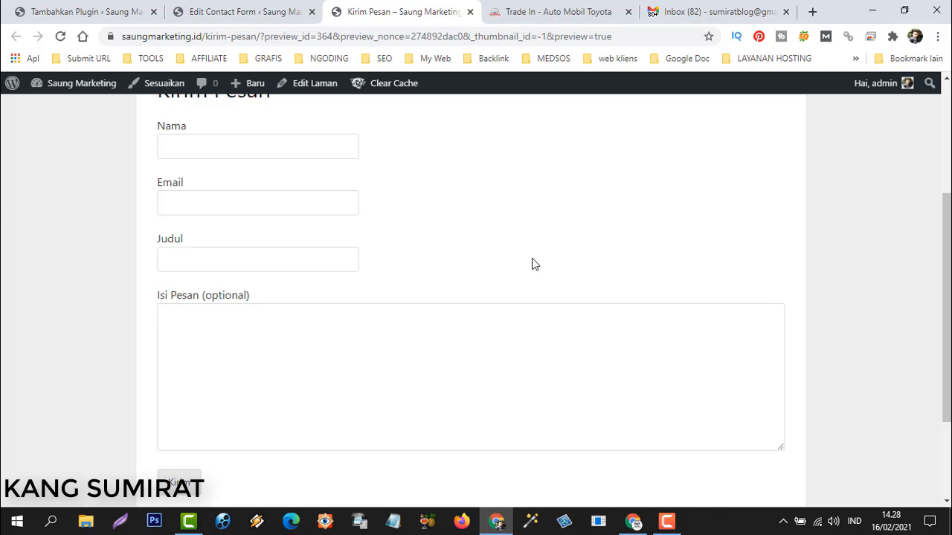
Search Add Plugins for 'contact form 7', showing Contact Form 7 already active.
{"action": "left_click", "coordinate": [93, 14]}
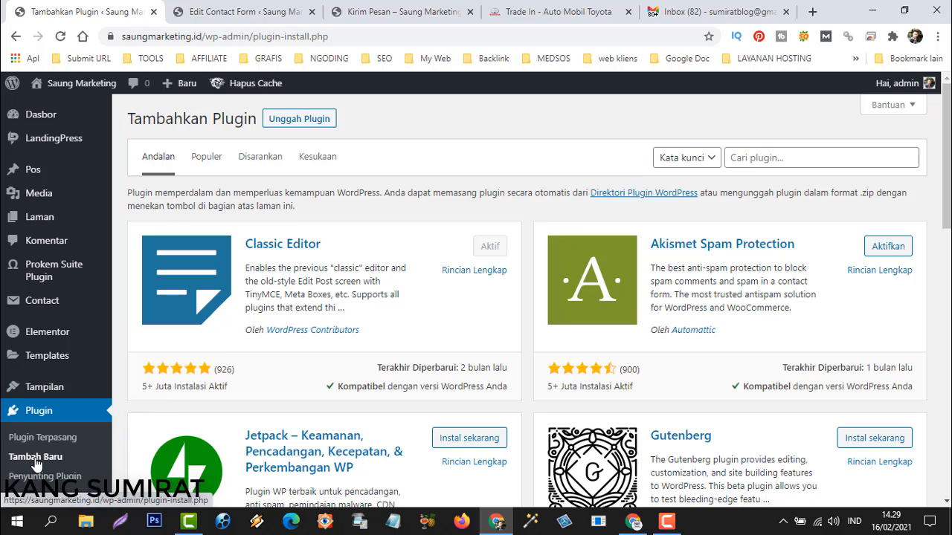
{"action": "left_click", "coordinate": [769, 161]}
{"action": "type", "text": "co"}
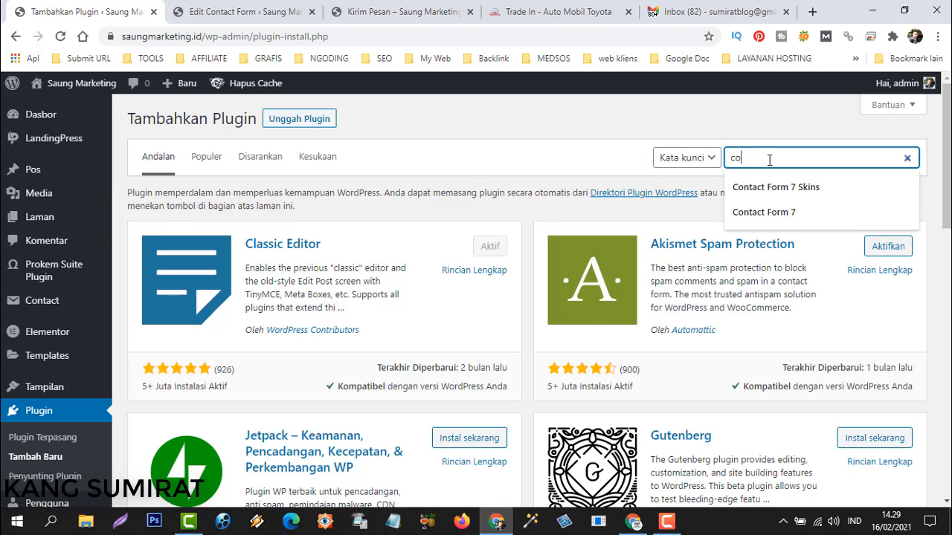
{"action": "type", "text": "ntact form 7"}
{"action": "key", "text": "Return"}
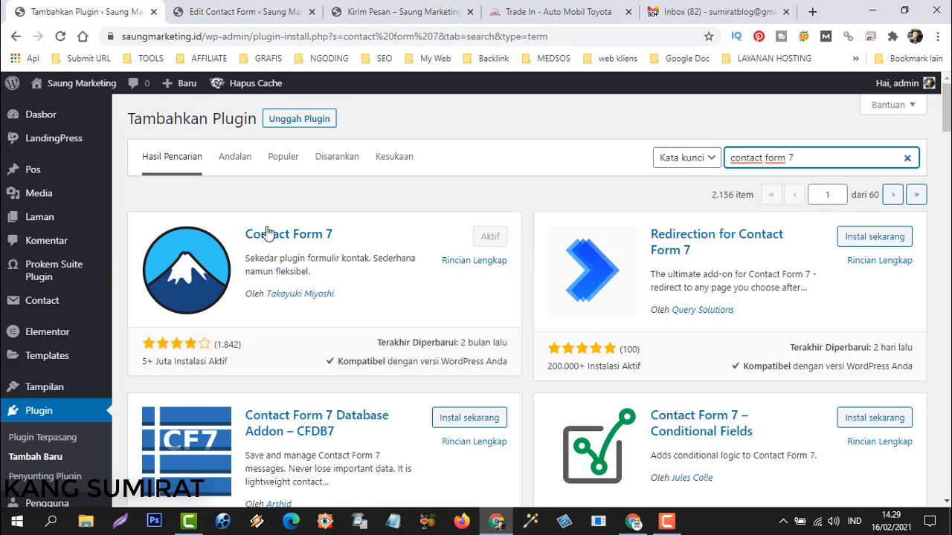
{"action": "scroll", "coordinate": [34, 333], "scroll_direction": "down", "scroll_amount": 3}
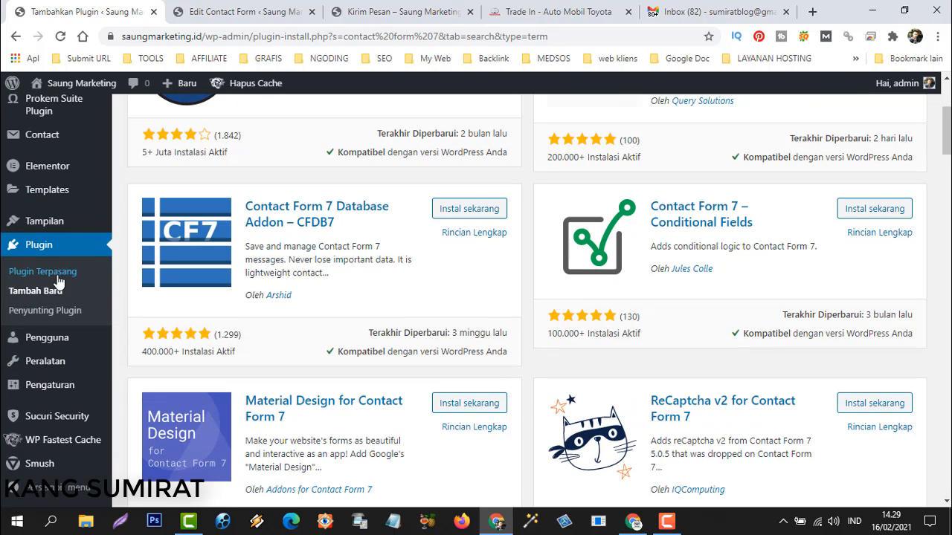
{"action": "mouse_move", "coordinate": [41, 138]}
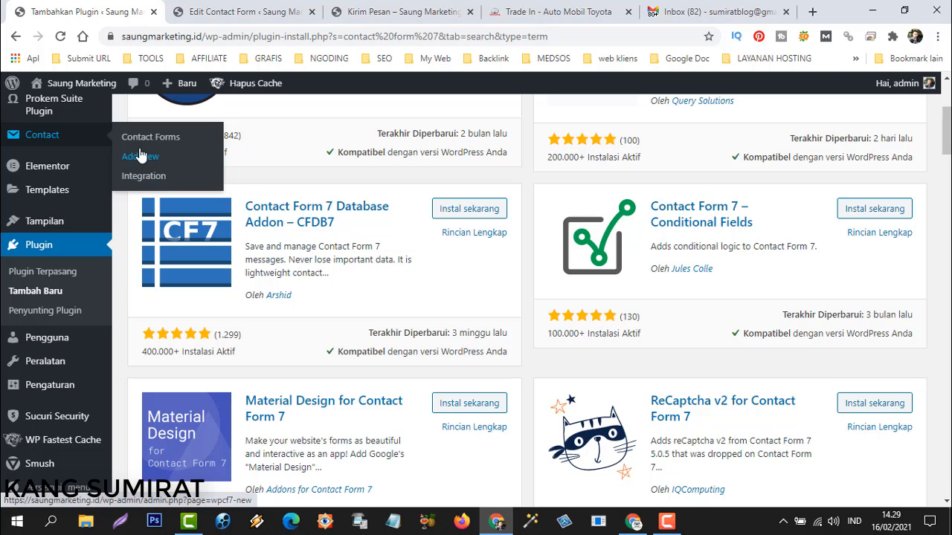
Add a new Contact Form 7 form and title it 'Kirim Pesan 2'.
{"action": "left_click", "coordinate": [216, 12]}
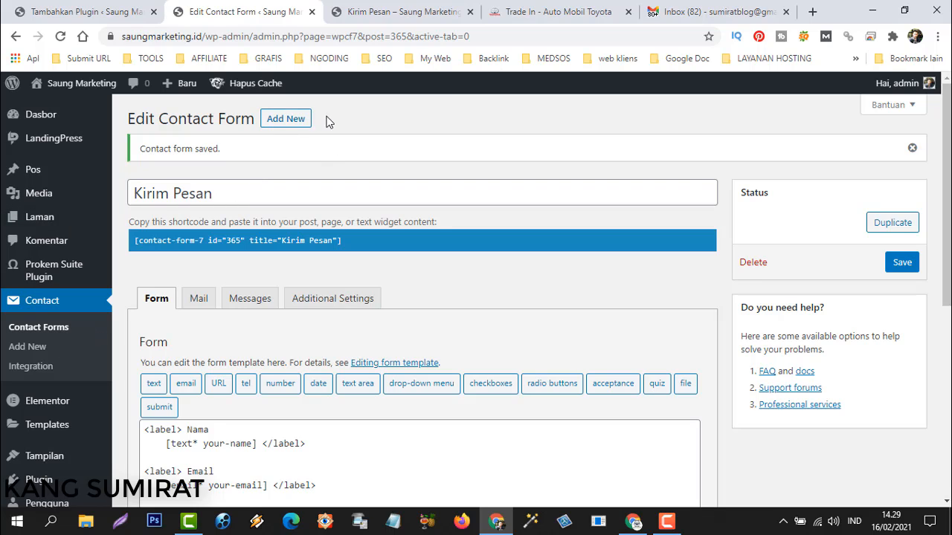
{"action": "left_click", "coordinate": [290, 123]}
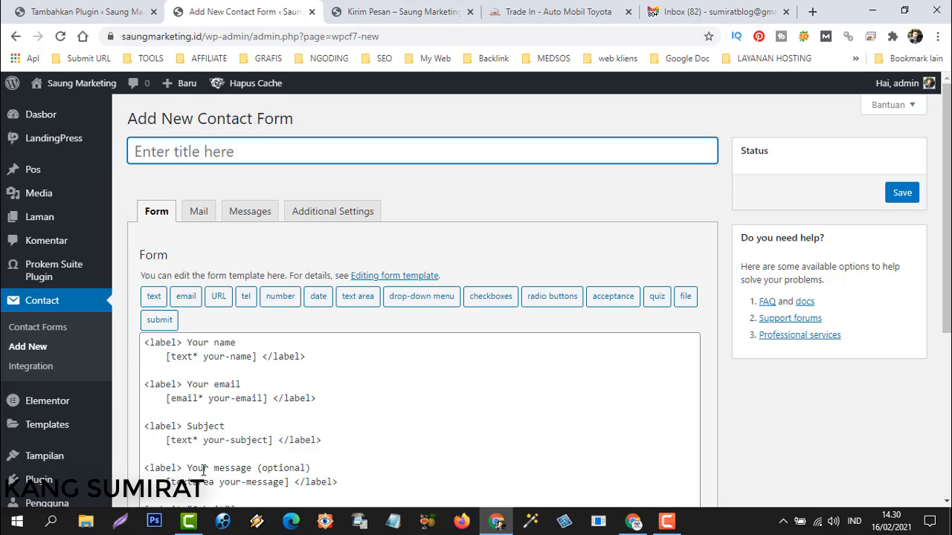
{"action": "scroll", "coordinate": [248, 417], "scroll_direction": "down", "scroll_amount": 3}
{"action": "scroll", "coordinate": [250, 416], "scroll_direction": "up", "scroll_amount": 3}
{"action": "type", "text": "Kirim Pesan"}
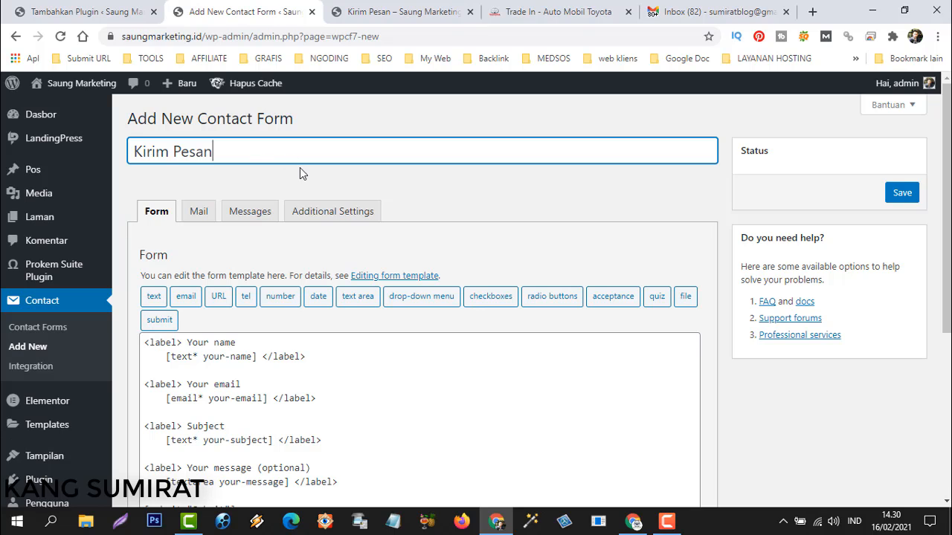
{"action": "type", "text": " 1"}
{"action": "key", "text": "BackSpace"}
{"action": "scroll", "coordinate": [360, 356], "scroll_direction": "down", "scroll_amount": 3}
{"action": "scroll", "coordinate": [218, 223], "scroll_direction": "up", "scroll_amount": 3}
Relabel the name and email fields in the template as 'Nama' and 'Email Anda'.
{"action": "left_click_drag", "start_coordinate": [188, 343], "coordinate": [244, 342]}
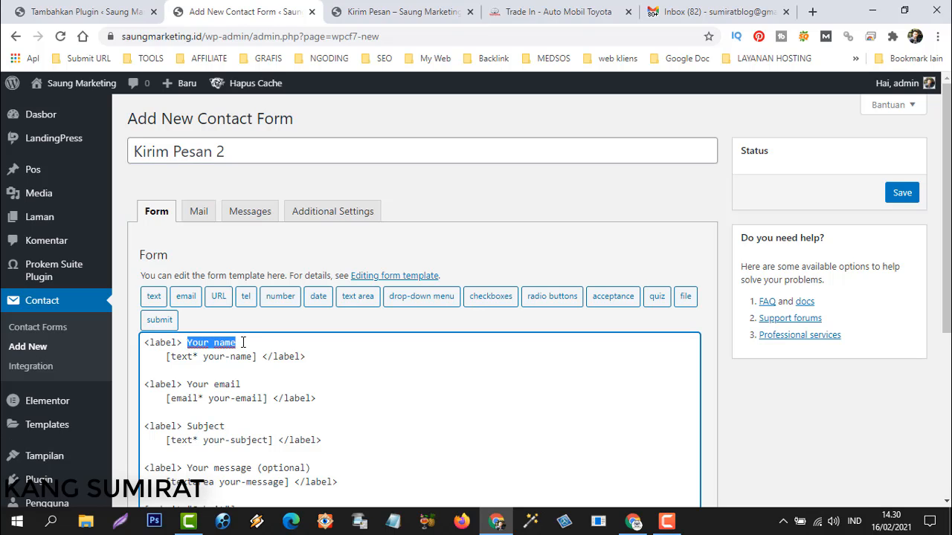
{"action": "type", "text": "nam"}
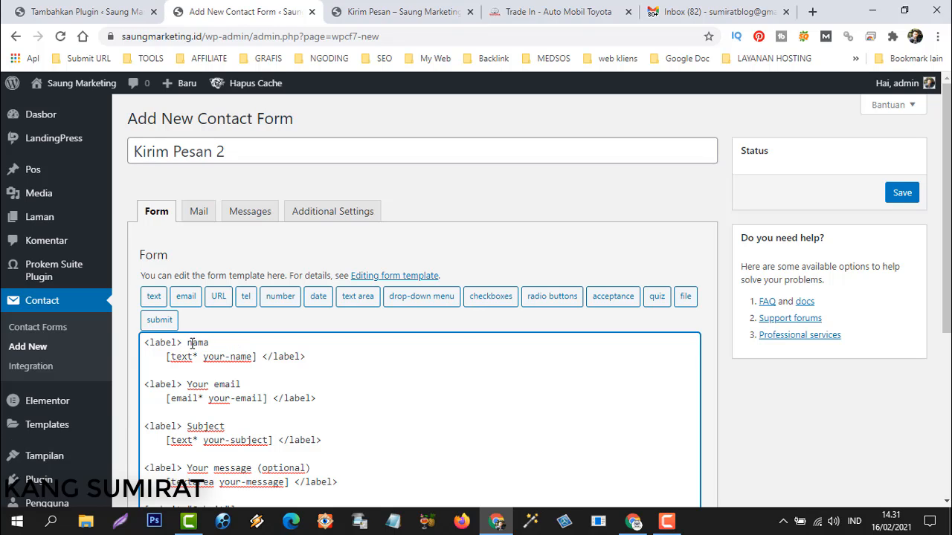
{"action": "key", "text": "BackSpace"}
{"action": "type", "text": "N"}
{"action": "key", "text": "BackSpace"}
{"action": "key", "text": "BackSpace"}
{"action": "key", "text": "BackSpace"}
{"action": "key", "text": "BackSpace"}
{"action": "key", "text": "BackSpace"}
{"action": "key", "text": "BackSpace"}
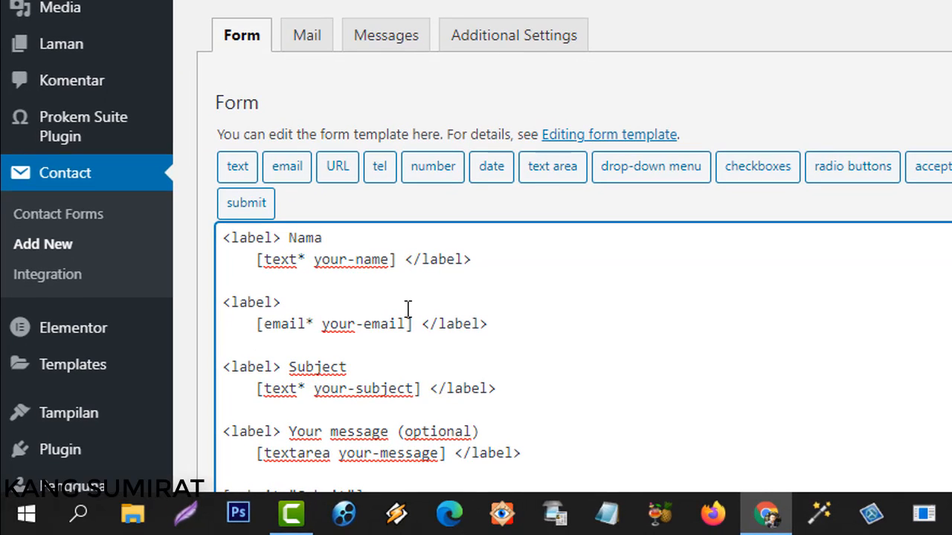
{"action": "type", "text": "Email Anda"}
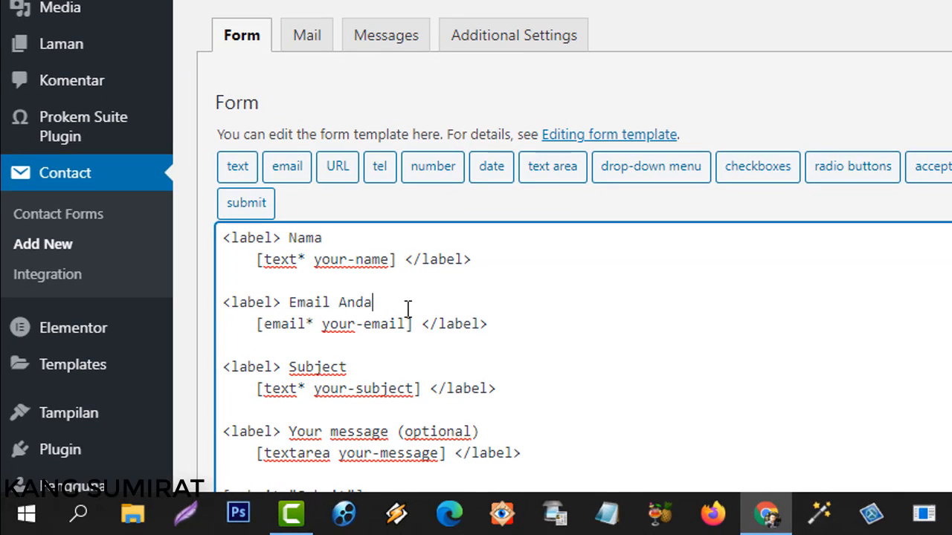
Change the subject label to 'Judul', message label to 'Pesan Anda', and Submit to 'Kirim'.
{"action": "scroll", "coordinate": [408, 308], "scroll_direction": "down", "scroll_amount": 5}
{"action": "left_click", "coordinate": [356, 44]}
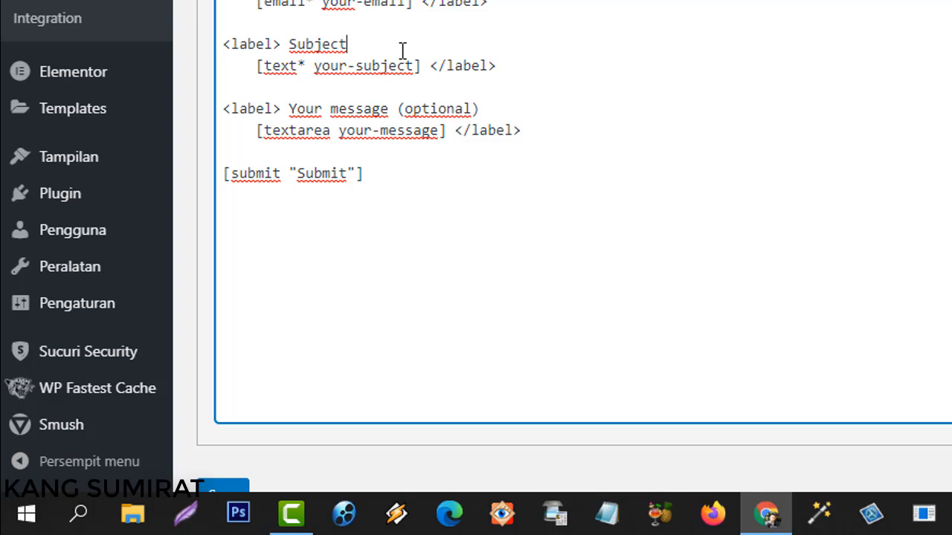
{"action": "key", "text": "BackSpace"}
{"action": "key", "text": "BackSpace"}
{"action": "key", "text": "BackSpace"}
{"action": "key", "text": "BackSpace"}
{"action": "key", "text": "BackSpace"}
{"action": "key", "text": "BackSpace"}
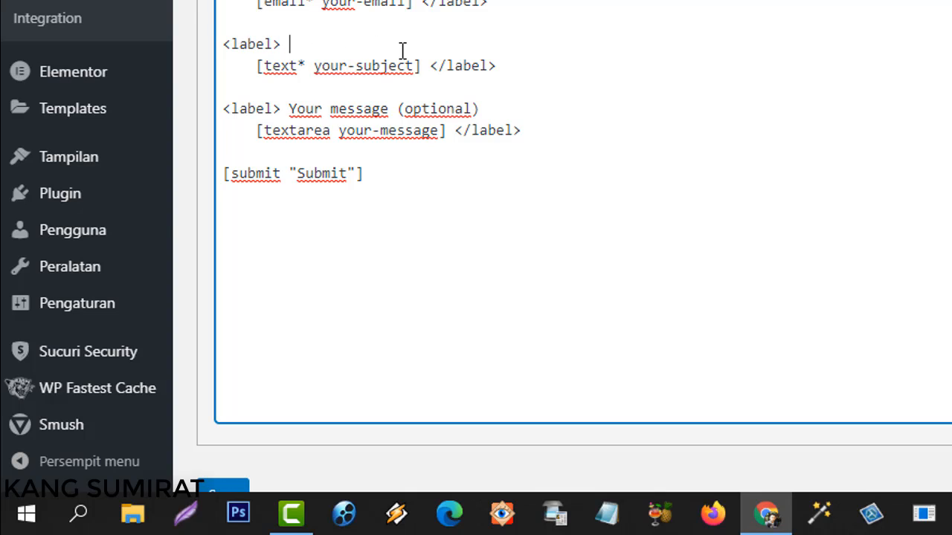
{"action": "type", "text": "Judul"}
{"action": "left_click", "coordinate": [391, 109]}
{"action": "key", "text": "BackSpace"}
{"action": "key", "text": "BackSpace"}
{"action": "key", "text": "BackSpace"}
{"action": "key", "text": "BackSpace"}
{"action": "key", "text": "BackSpace"}
{"action": "key", "text": "BackSpace"}
{"action": "key", "text": "BackSpace"}
{"action": "key", "text": "BackSpace"}
{"action": "key", "text": "BackSpace"}
{"action": "key", "text": "BackSpace"}
{"action": "key", "text": "BackSpace"}
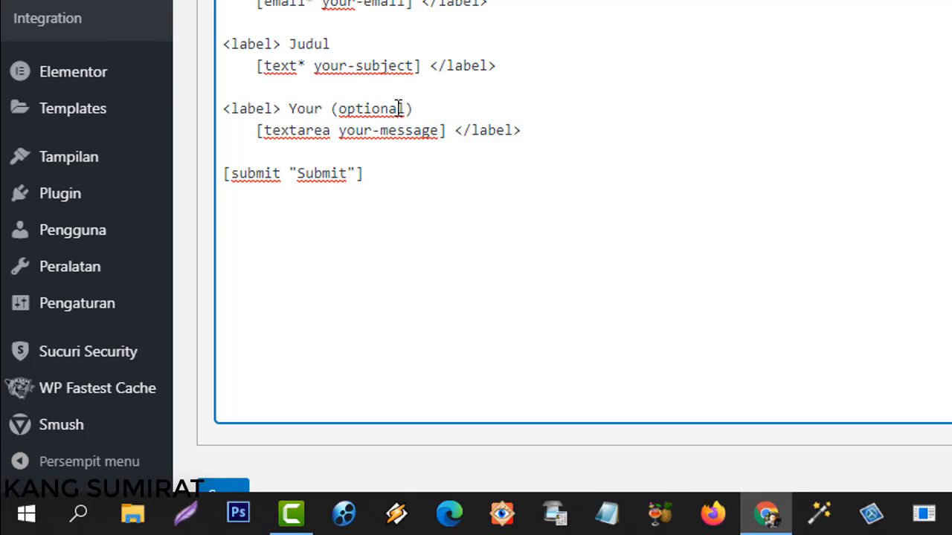
{"action": "key", "text": "BackSpace"}
{"action": "type", "text": "Pean"}
{"action": "type", "text": "s"}
{"action": "type", "text": " Ana"}
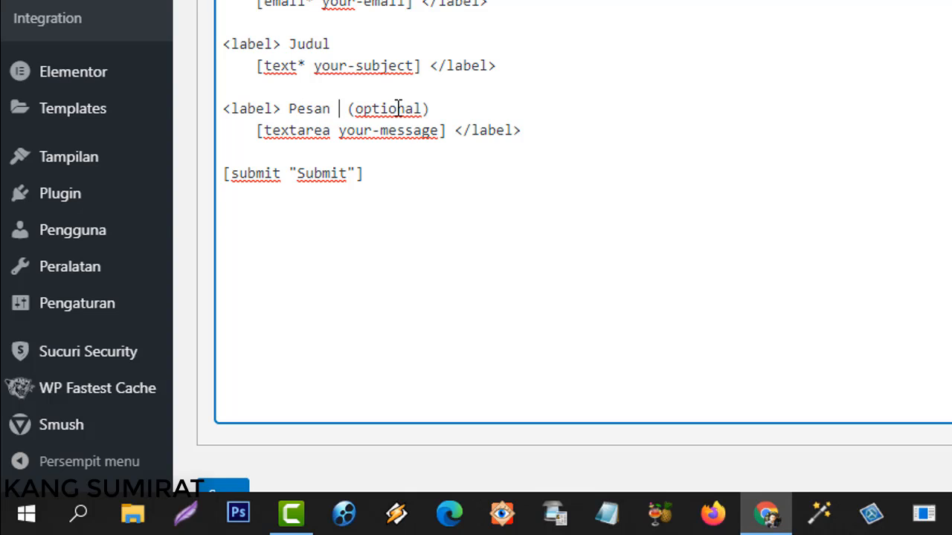
{"action": "key", "text": "Left"}
{"action": "type", "text": "d"}
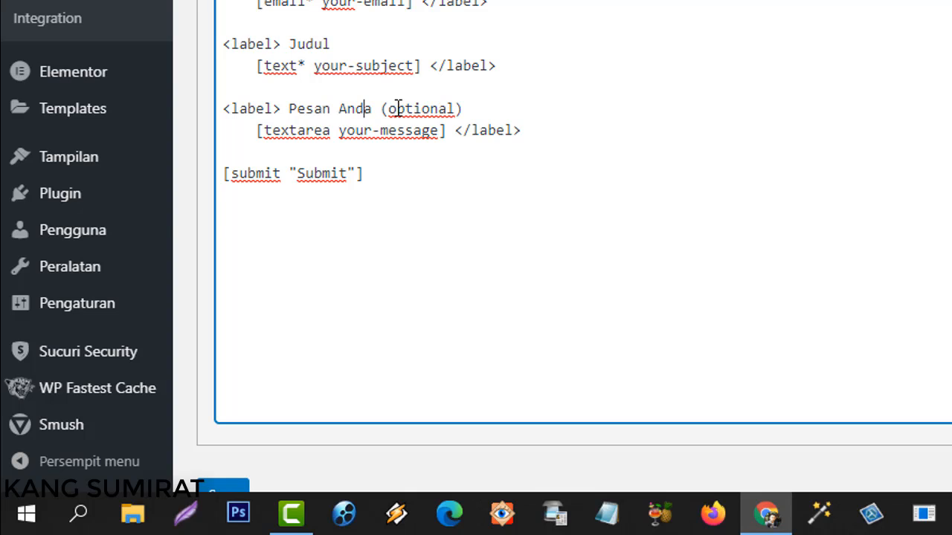
{"action": "double_click", "coordinate": [320, 175]}
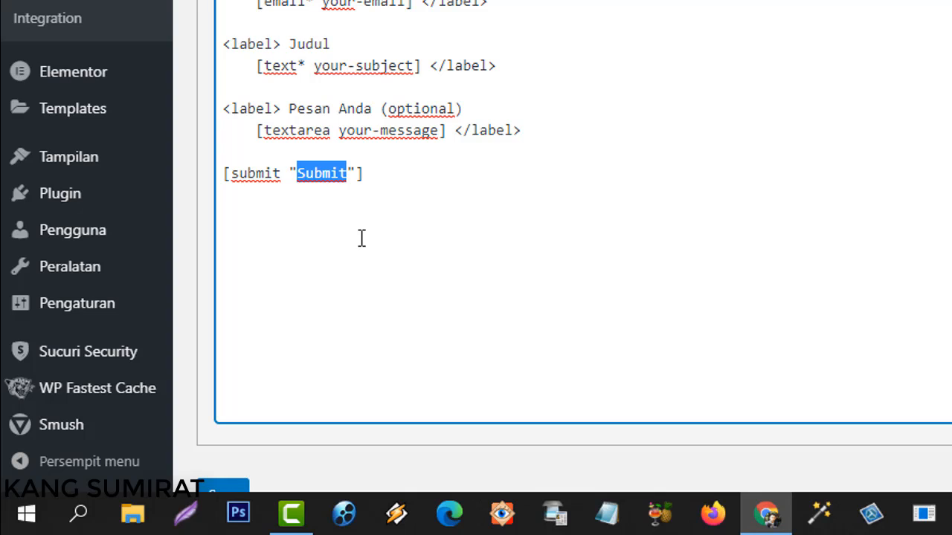
{"action": "type", "text": "Kirim"}
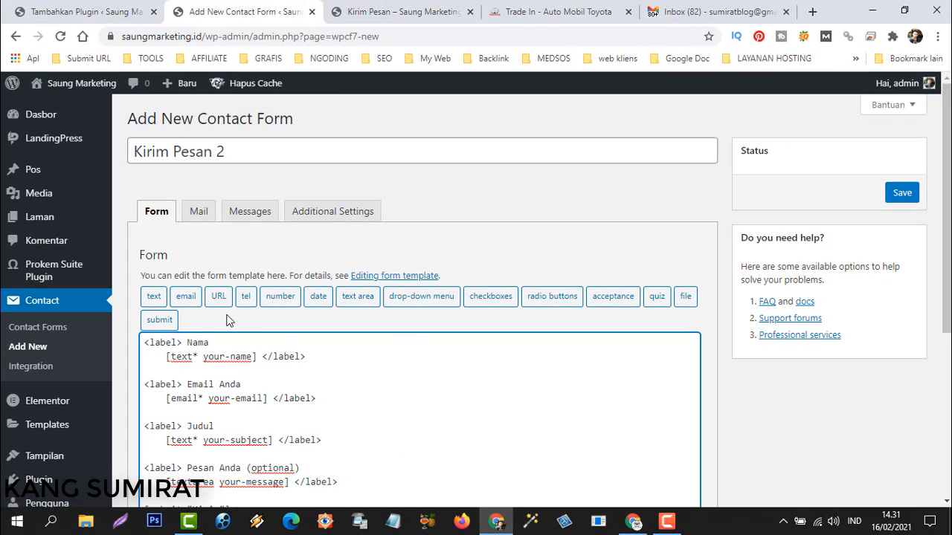
Save the Kirim Pesan 2 form and bring up its Mail settings.
{"action": "left_click", "coordinate": [906, 196]}
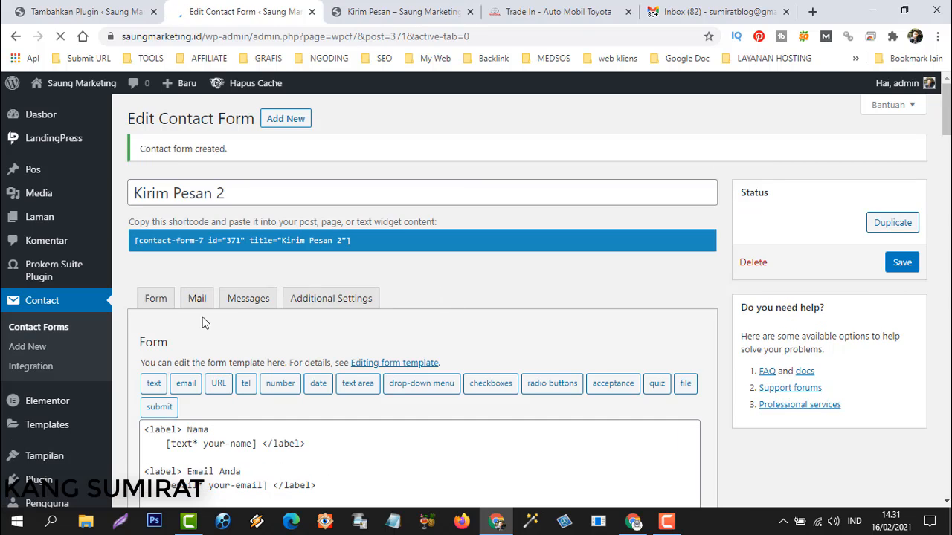
{"action": "left_click", "coordinate": [197, 298]}
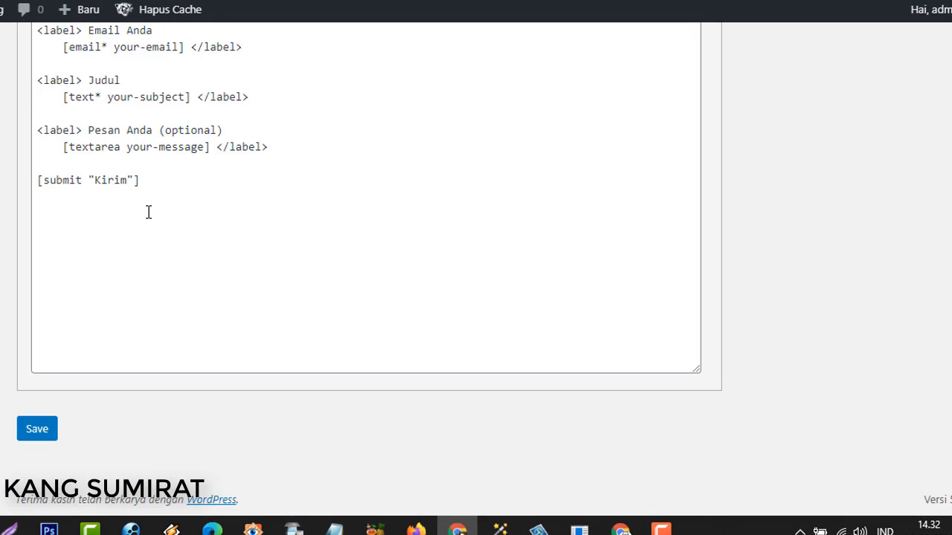
{"action": "scroll", "coordinate": [149, 210], "scroll_direction": "up", "scroll_amount": 6}
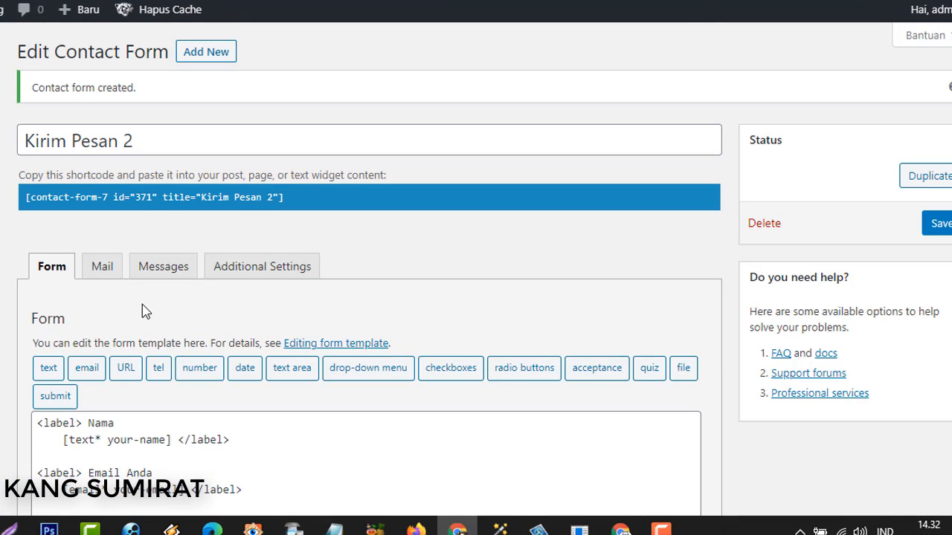
{"action": "left_click", "coordinate": [111, 271]}
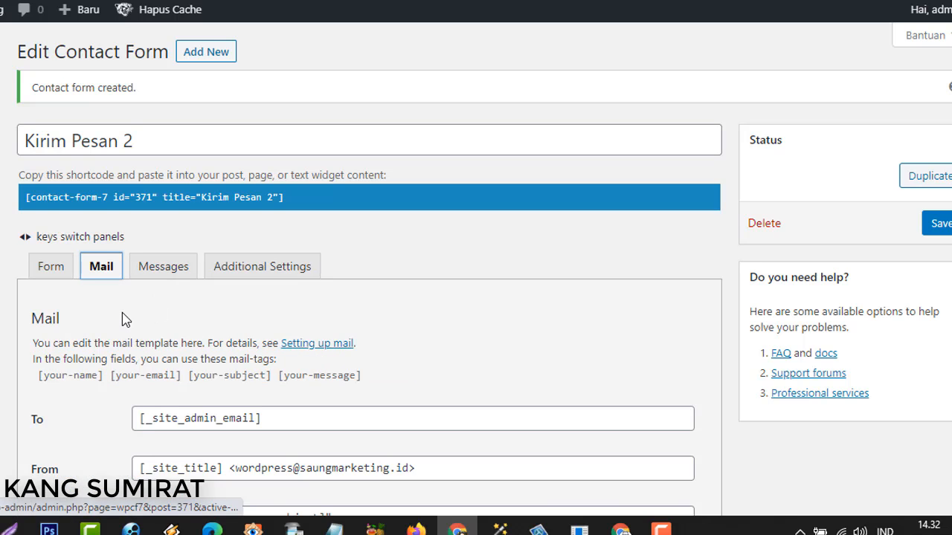
{"action": "scroll", "coordinate": [119, 312], "scroll_direction": "down", "scroll_amount": 3}
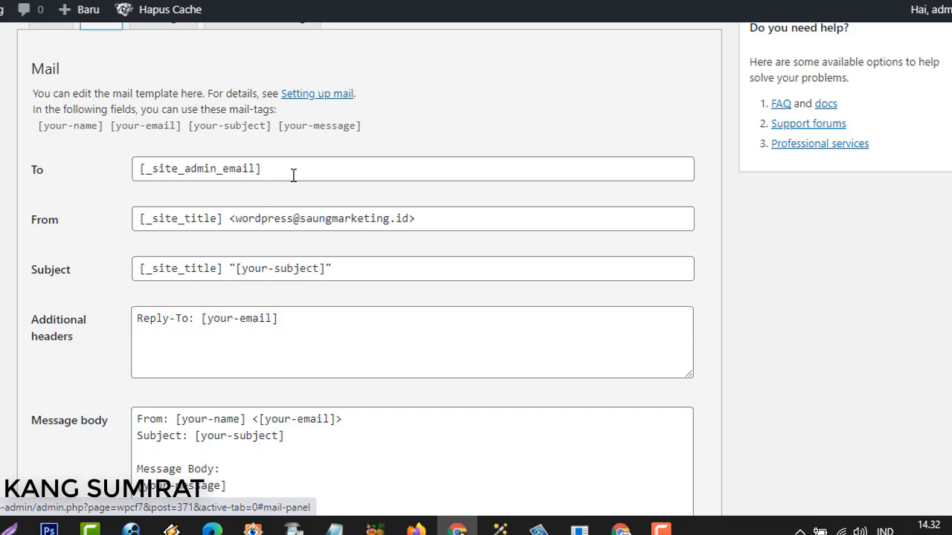
{"action": "scroll", "coordinate": [119, 164], "scroll_direction": "up", "scroll_amount": 3}
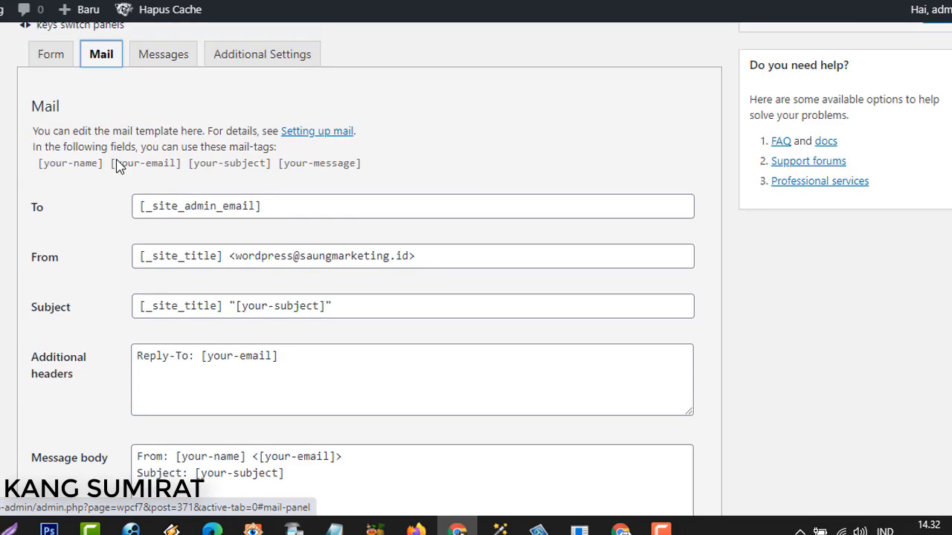
{"action": "scroll", "coordinate": [111, 267], "scroll_direction": "down", "scroll_amount": 3}
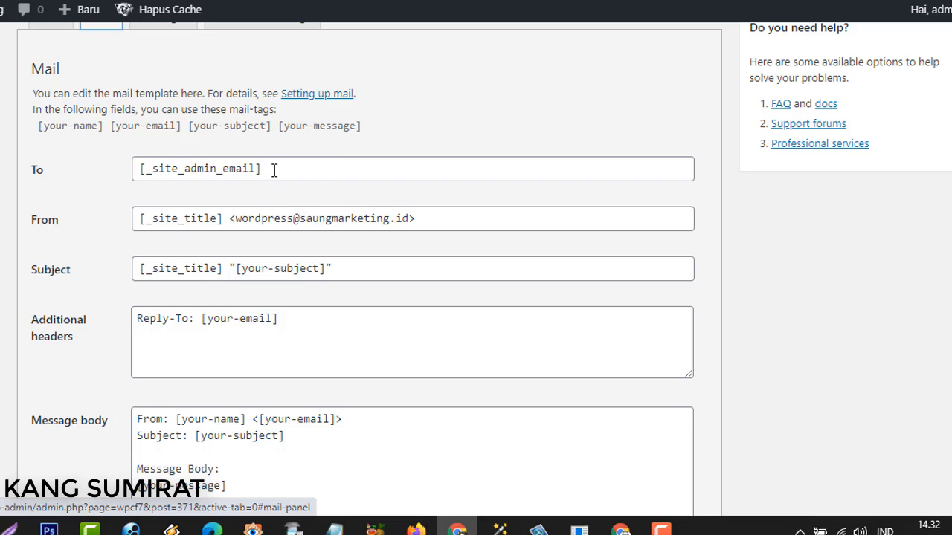
Review the To [_site_admin_email], From, Reply-To header and message body fields.
{"action": "left_click_drag", "start_coordinate": [259, 170], "coordinate": [140, 169]}
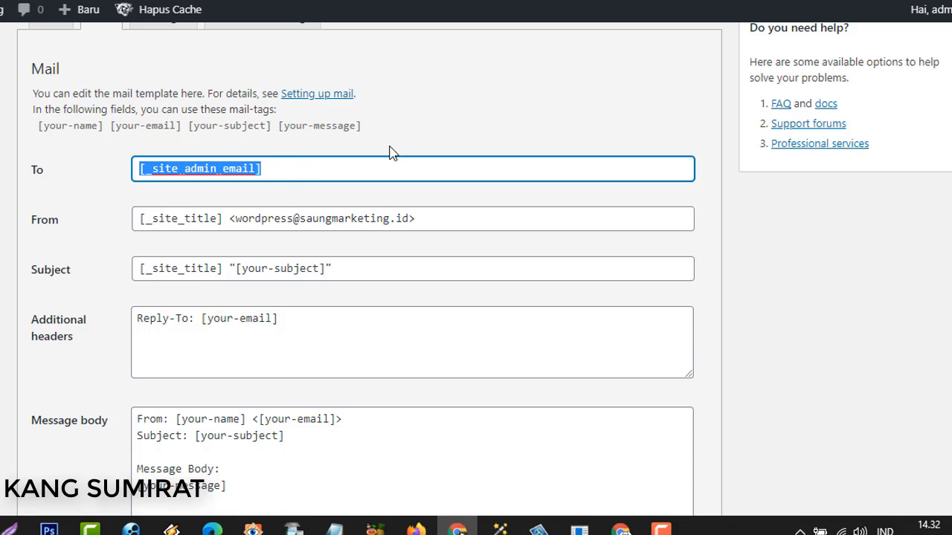
{"action": "left_click", "coordinate": [413, 140]}
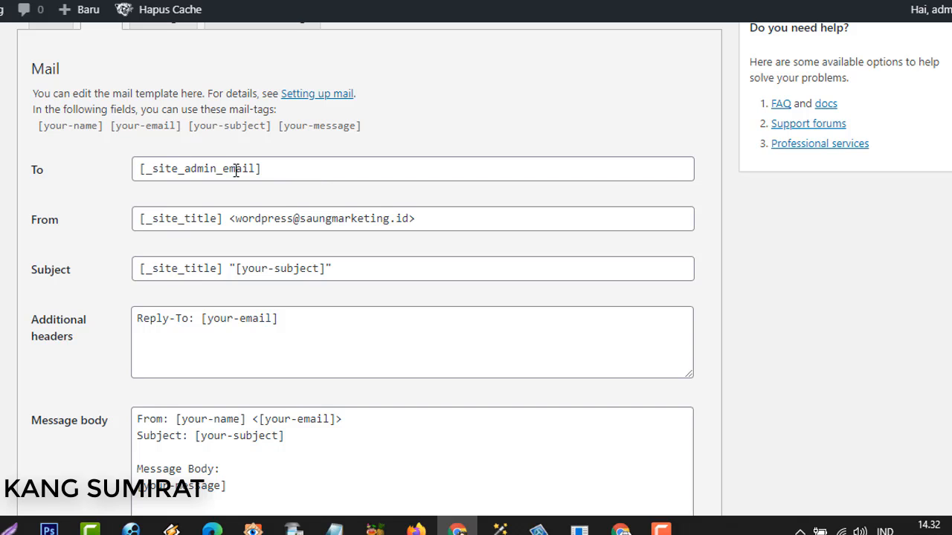
{"action": "left_click", "coordinate": [279, 170]}
{"action": "left_click", "coordinate": [159, 169], "text": "shift"}
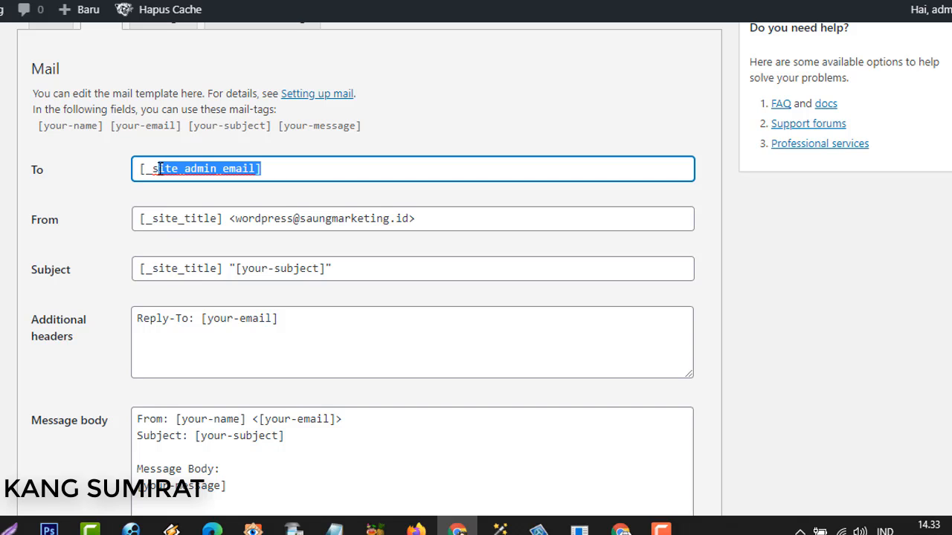
{"action": "left_click", "coordinate": [329, 169]}
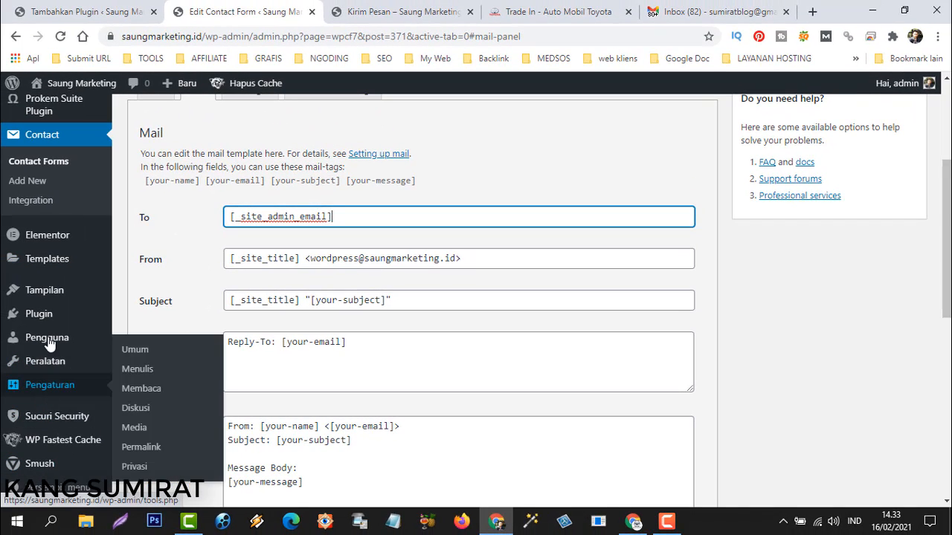
{"action": "mouse_move", "coordinate": [50, 342]}
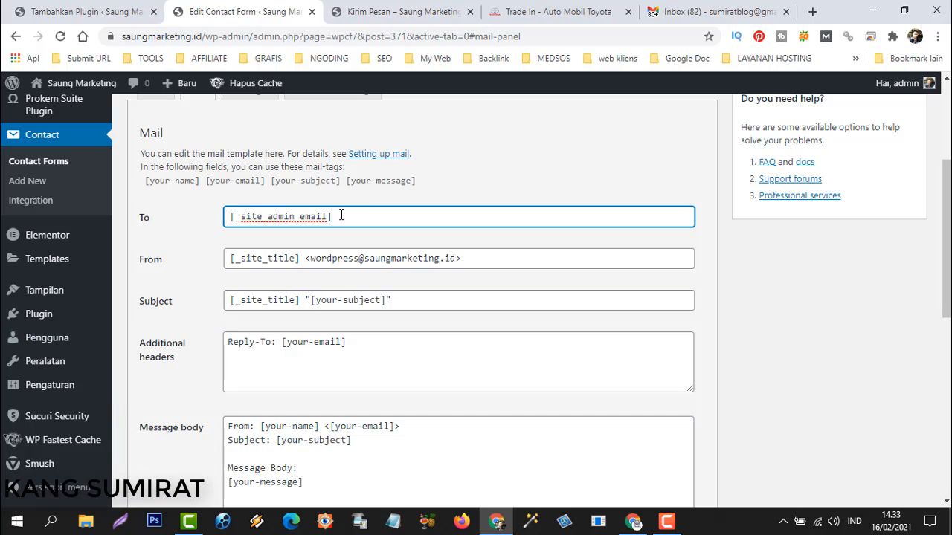
{"action": "left_click_drag", "start_coordinate": [345, 218], "coordinate": [228, 220]}
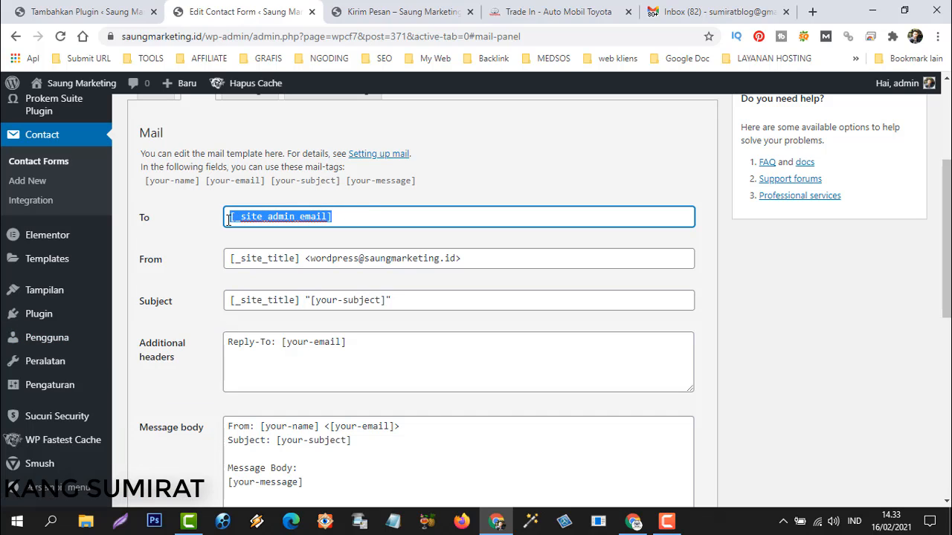
{"action": "left_click", "coordinate": [344, 218]}
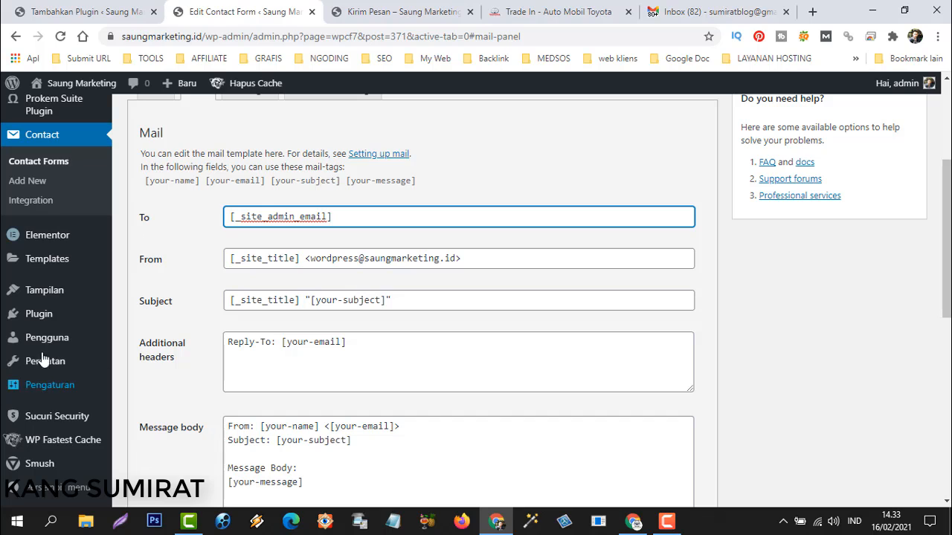
{"action": "left_click", "coordinate": [484, 258]}
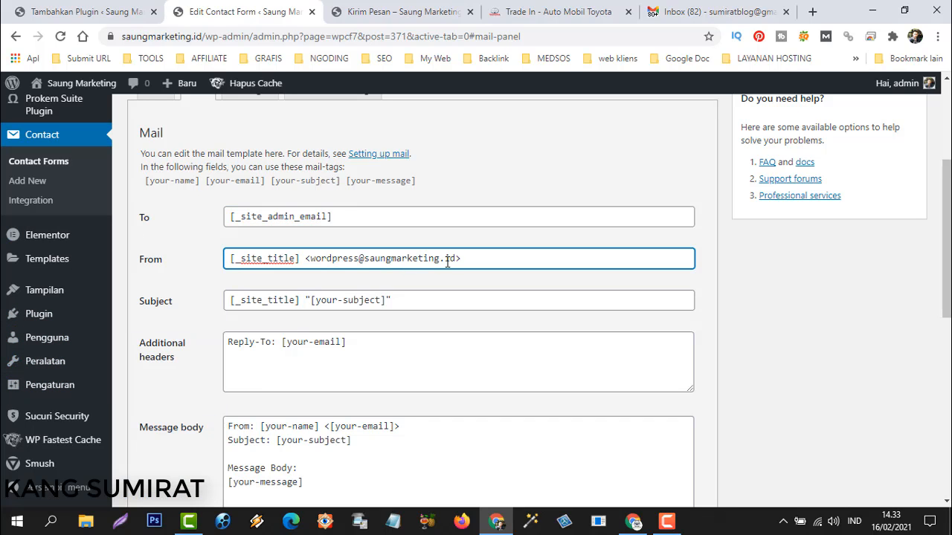
{"action": "left_click", "coordinate": [262, 366]}
{"action": "scroll", "coordinate": [315, 360], "scroll_direction": "down", "scroll_amount": 3}
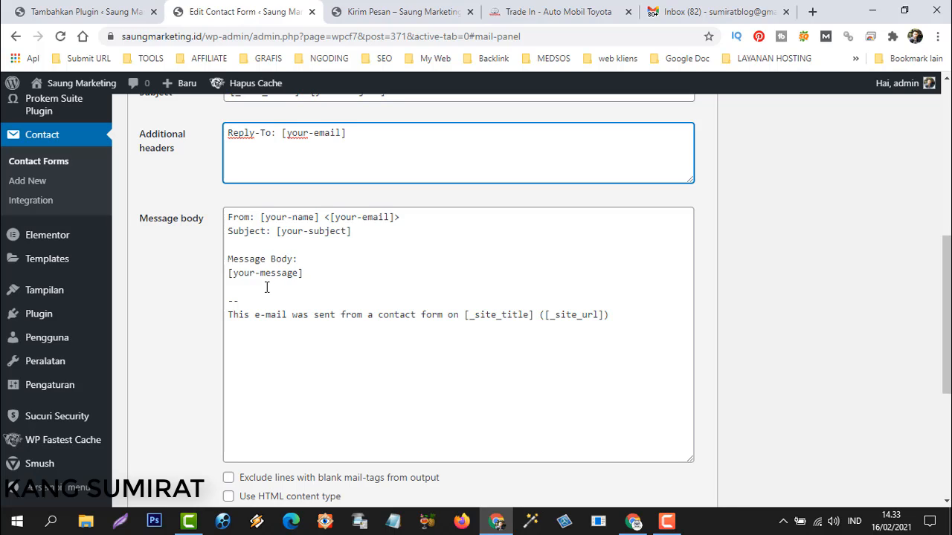
{"action": "left_click", "coordinate": [251, 245]}
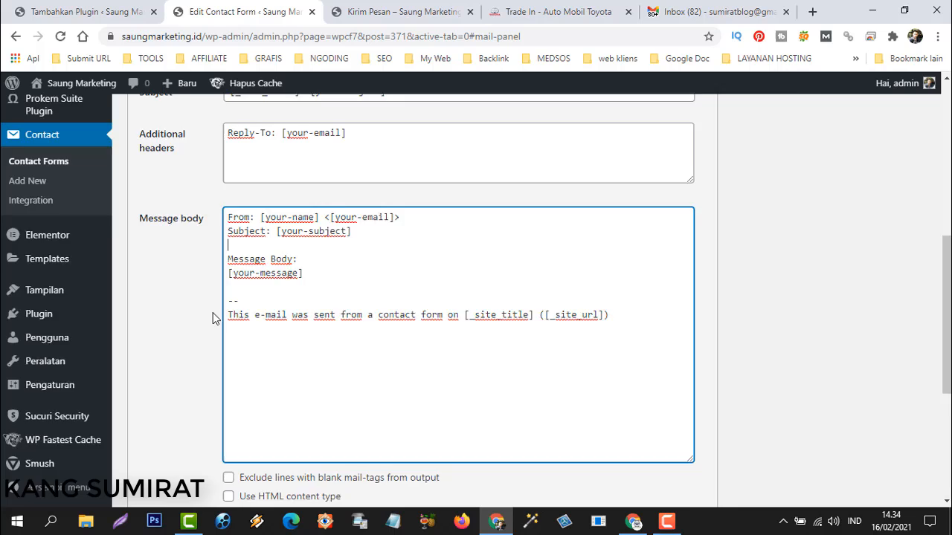
Re-save the Kirim Pesan 2 form and go back to the plugin search results.
{"action": "scroll", "coordinate": [216, 319], "scroll_direction": "up", "scroll_amount": 3}
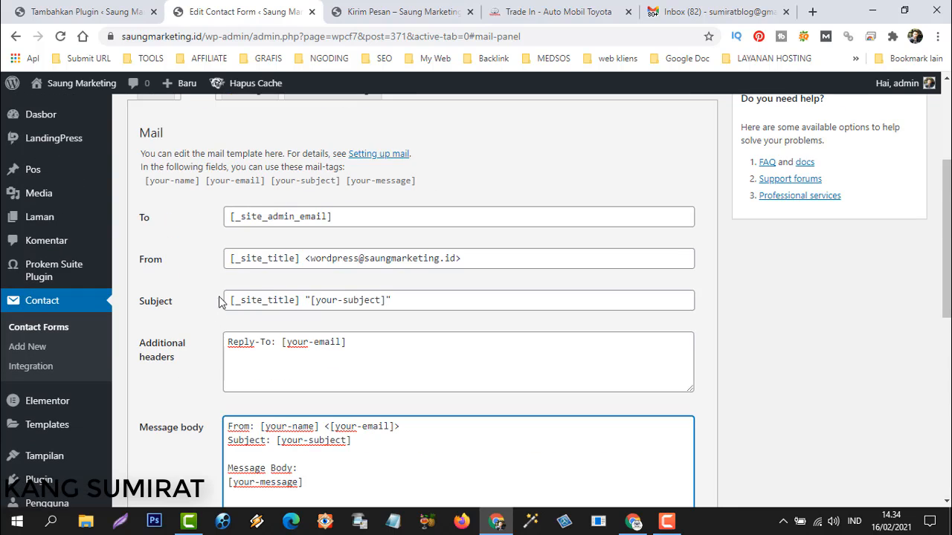
{"action": "scroll", "coordinate": [220, 297], "scroll_direction": "up", "scroll_amount": 3}
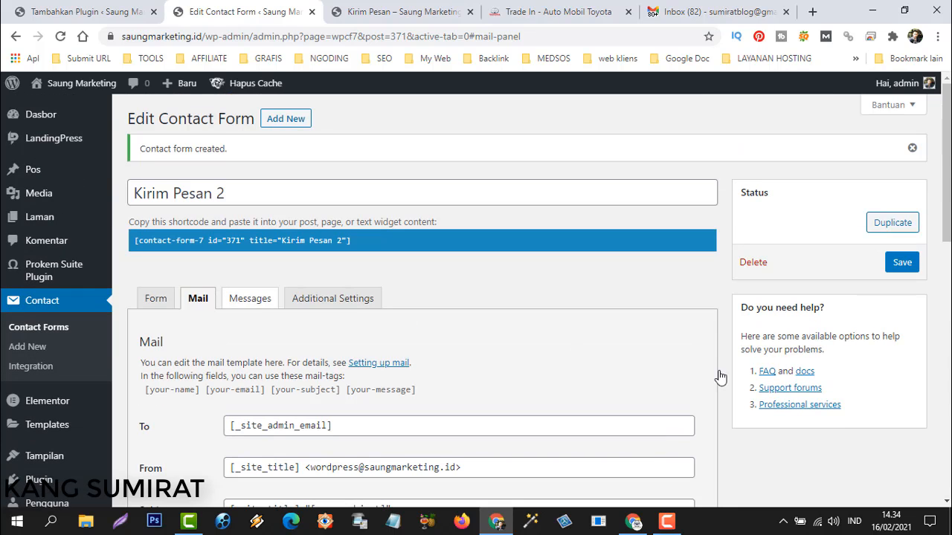
{"action": "left_click", "coordinate": [901, 265]}
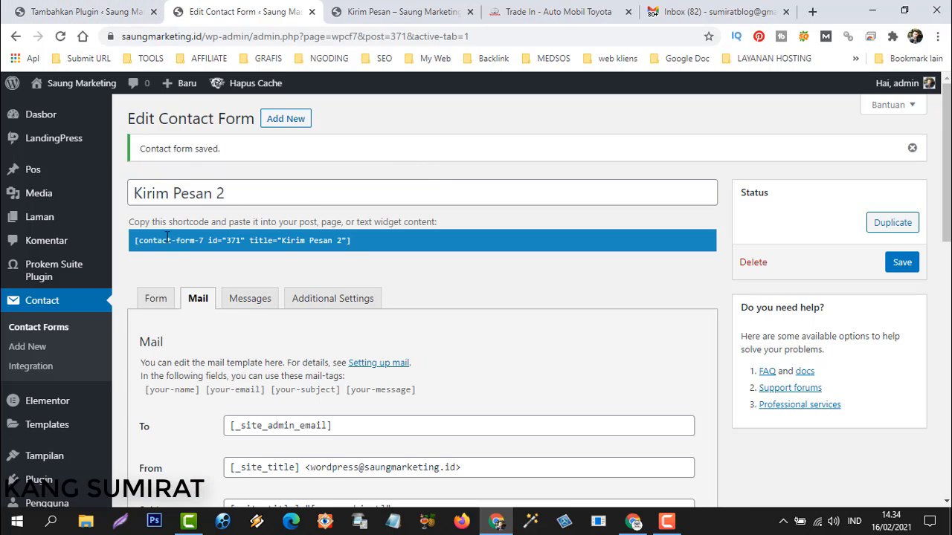
{"action": "left_click", "coordinate": [75, 13]}
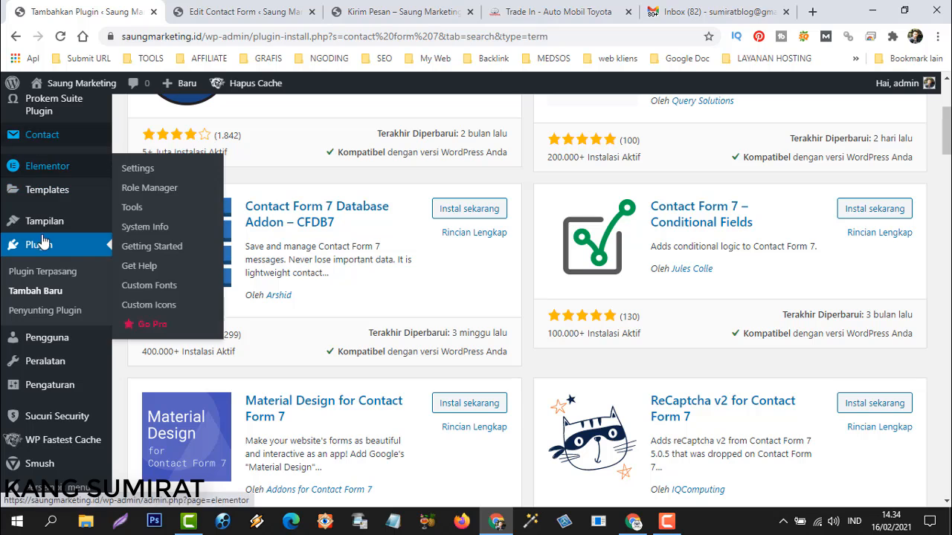
Open the Add New Page editor in a new browser tab.
{"action": "scroll", "coordinate": [41, 215], "scroll_direction": "up", "scroll_amount": 3}
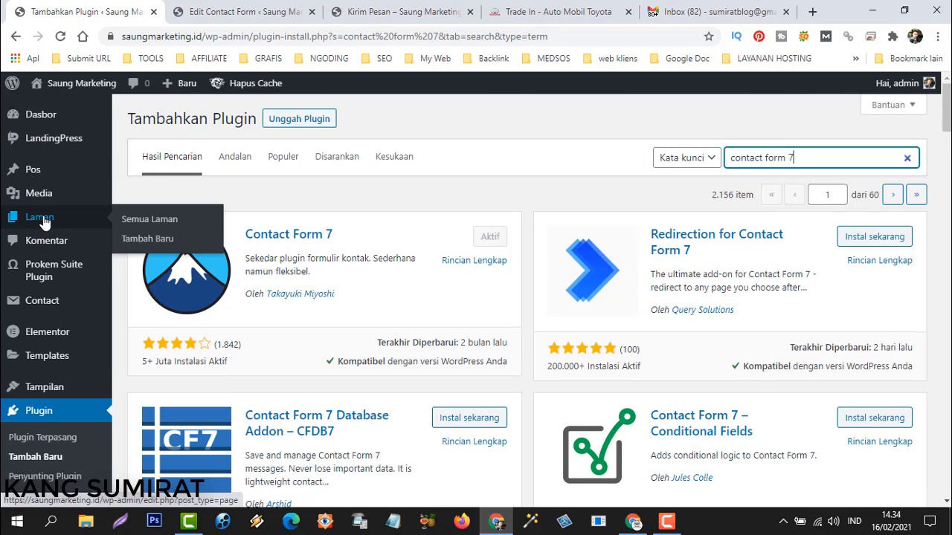
{"action": "right_click", "coordinate": [142, 239]}
{"action": "left_click", "coordinate": [212, 250]}
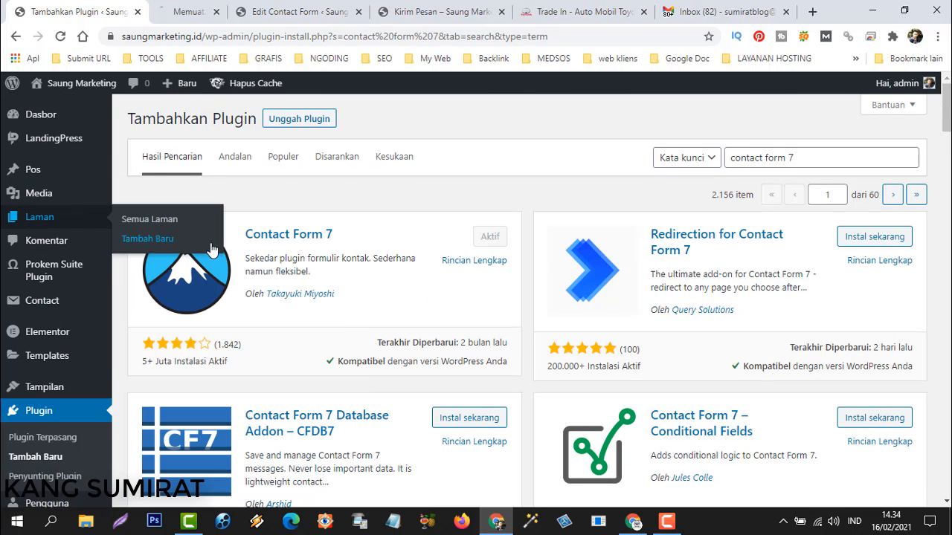
{"action": "left_click", "coordinate": [209, 15]}
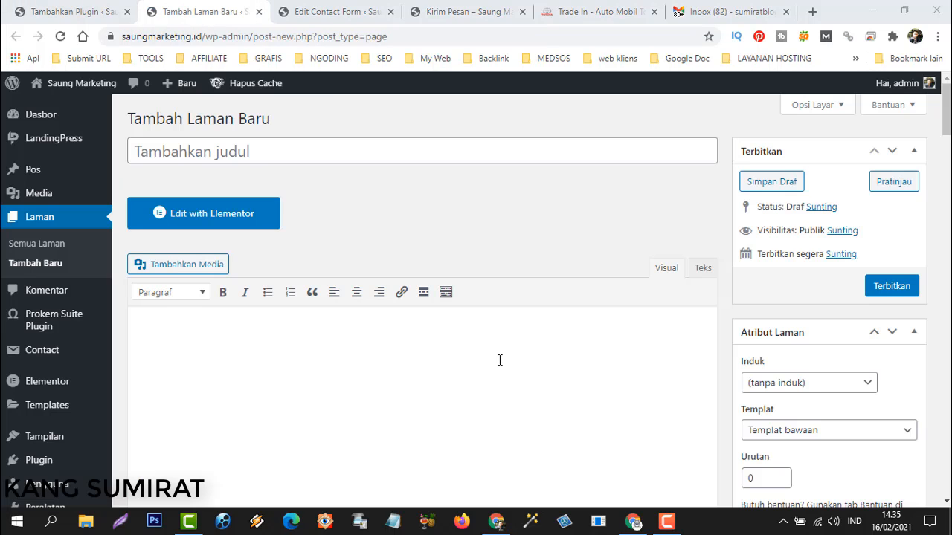
Enter 'Contoh Contact Form' as the page title and move into the body.
{"action": "left_click", "coordinate": [247, 153]}
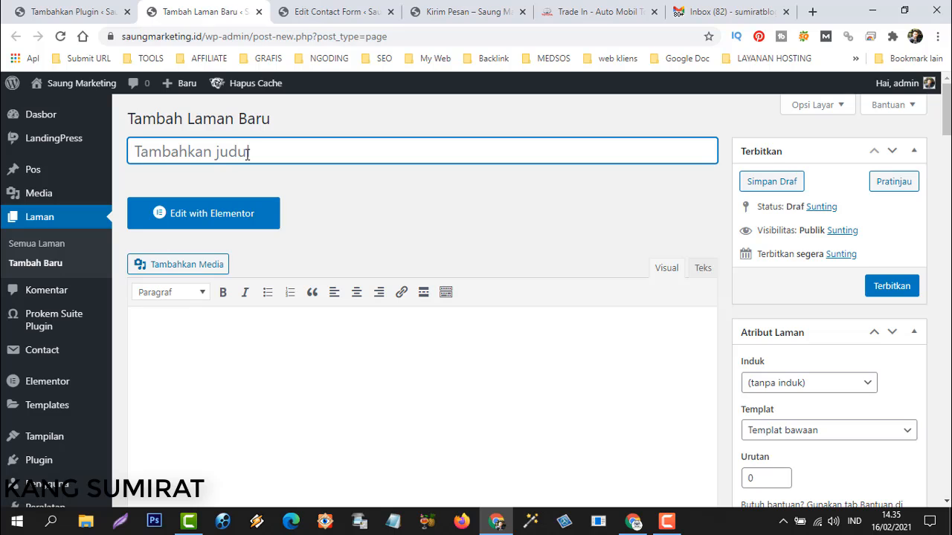
{"action": "type", "text": "Kontak"}
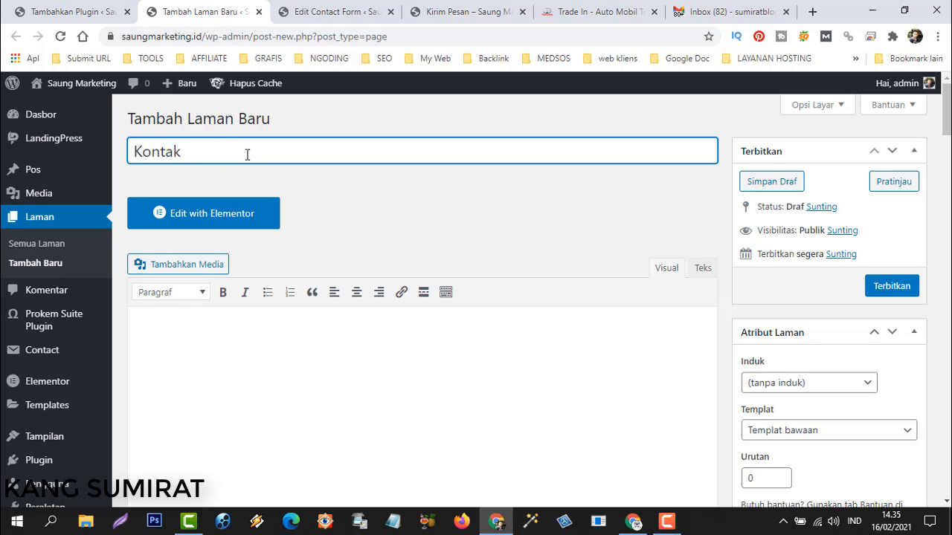
{"action": "key", "text": "BackSpace"}
{"action": "key", "text": "BackSpace"}
{"action": "key", "text": "BackSpace"}
{"action": "key", "text": "BackSpace"}
{"action": "key", "text": "BackSpace"}
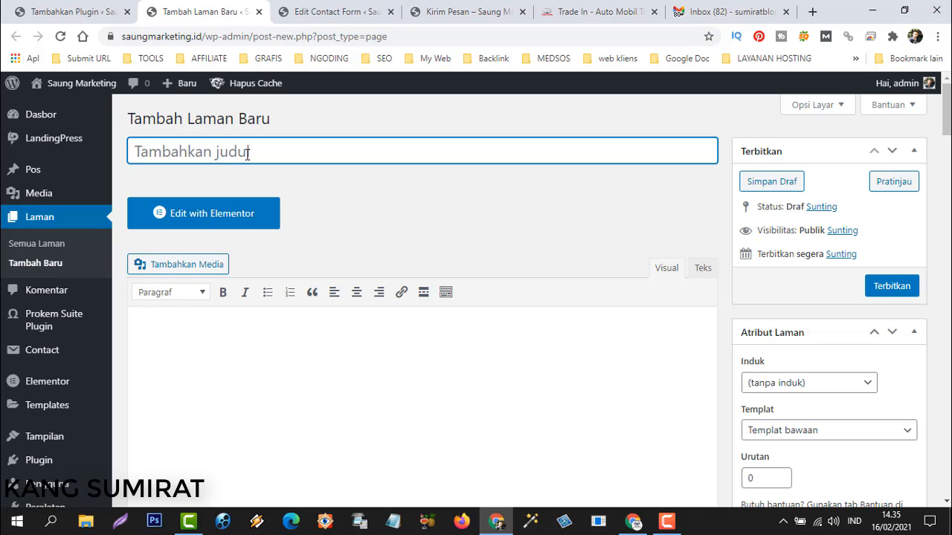
{"action": "type", "text": "Tanya Jawab"}
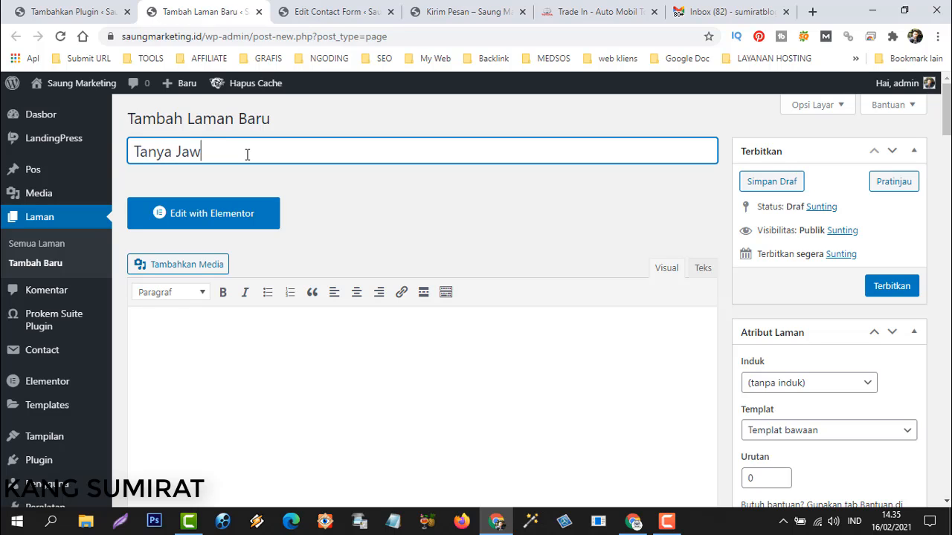
{"action": "key", "text": "BackSpace"}
{"action": "key", "text": "BackSpace"}
{"action": "key", "text": "BackSpace"}
{"action": "key", "text": "BackSpace"}
{"action": "key", "text": "BackSpace"}
{"action": "key", "text": "BackSpace"}
{"action": "key", "text": "BackSpace"}
{"action": "key", "text": "BackSpace"}
{"action": "type", "text": "C"}
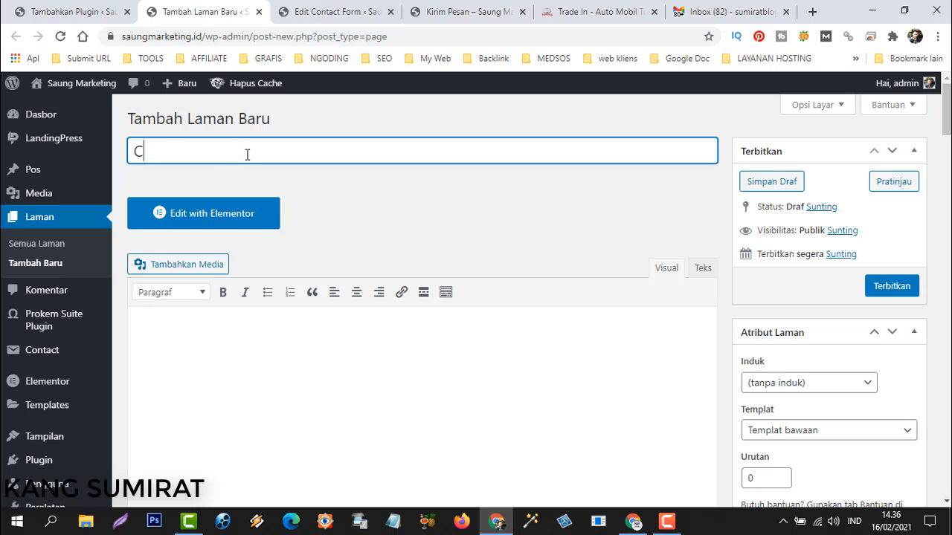
{"action": "type", "text": "ontoh Contact"}
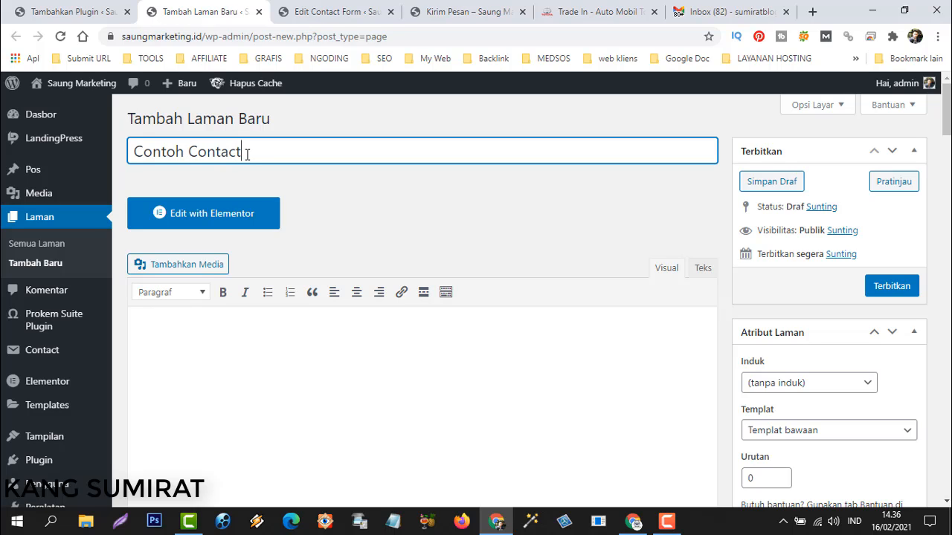
{"action": "type", "text": " Form"}
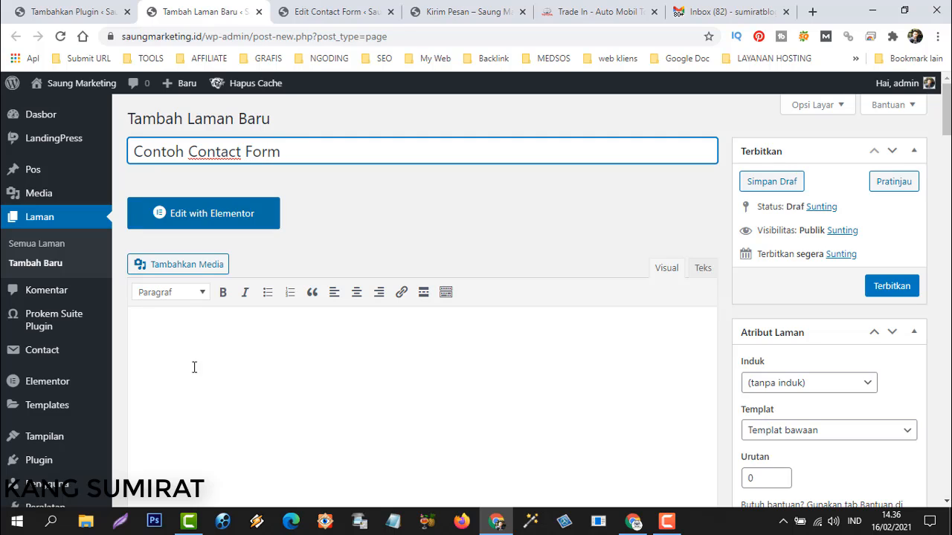
{"action": "left_click", "coordinate": [217, 342]}
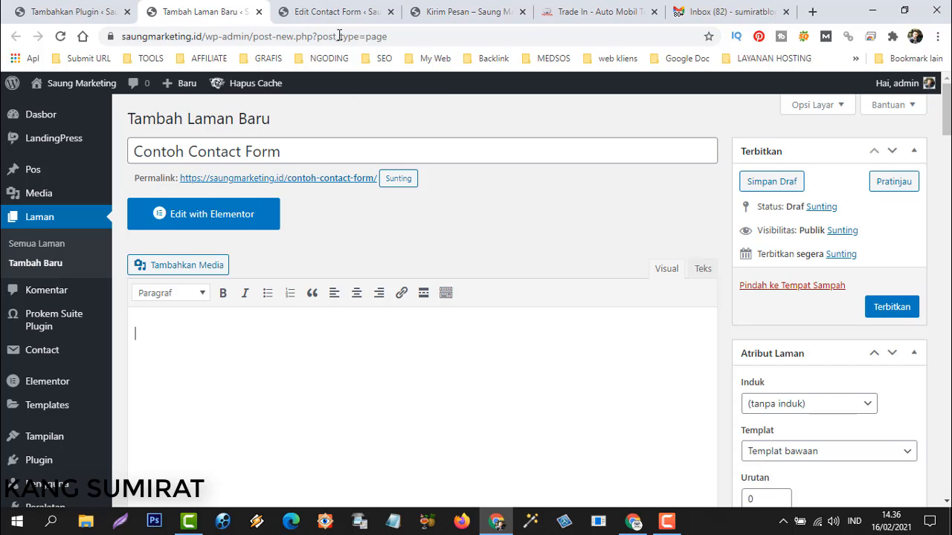
Copy the shortcode [contact-form-7 id="371" title="Kirim Pesan 2"] and paste it into the page body.
{"action": "left_click", "coordinate": [324, 12]}
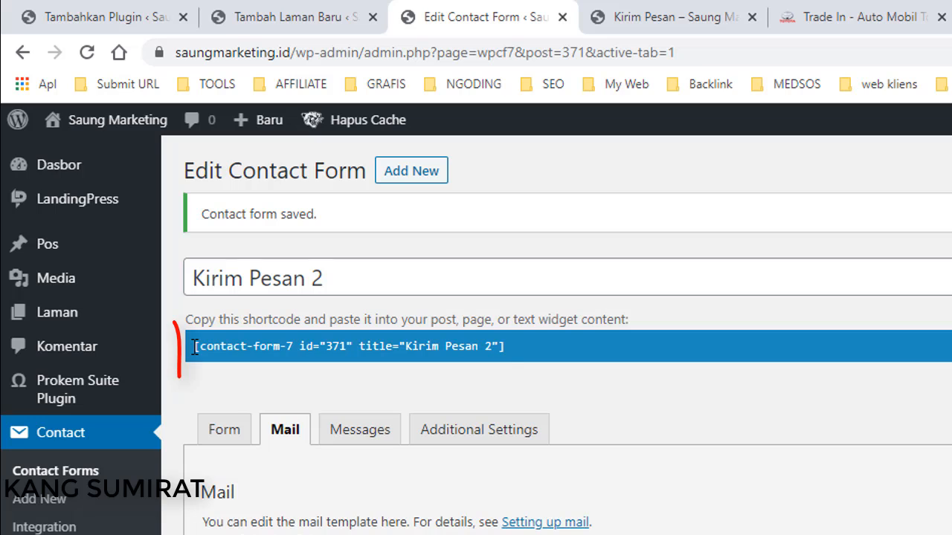
{"action": "left_click_drag", "start_coordinate": [195, 348], "coordinate": [525, 348]}
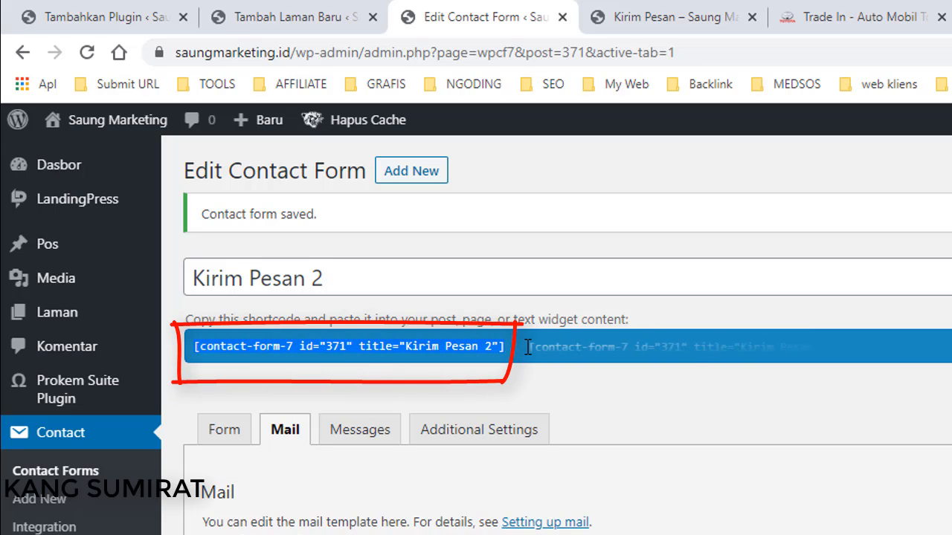
{"action": "right_click", "coordinate": [389, 355]}
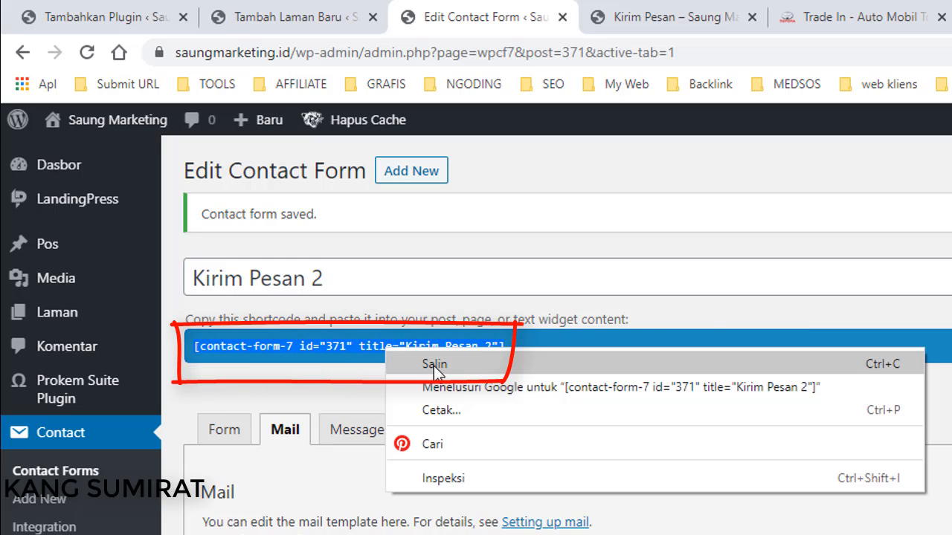
{"action": "left_click", "coordinate": [433, 364]}
{"action": "left_click", "coordinate": [293, 21]}
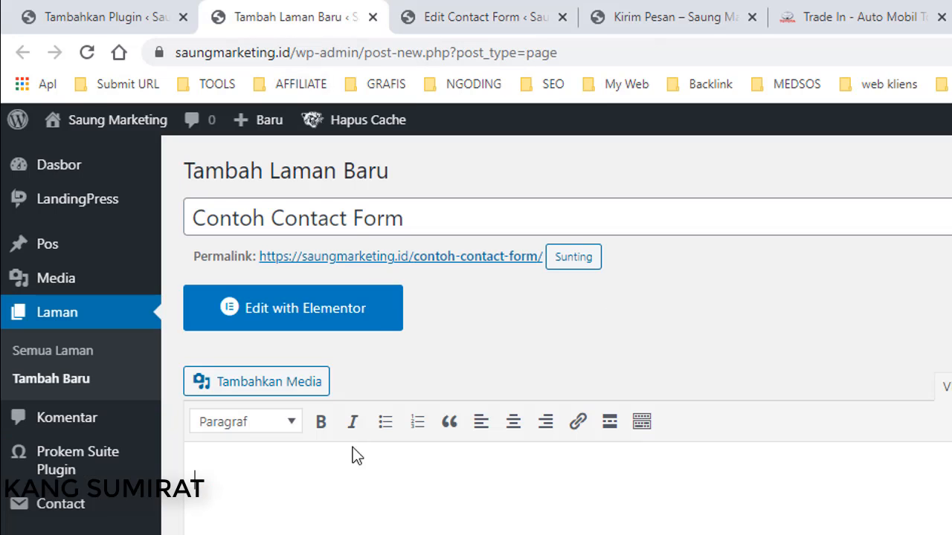
{"action": "right_click", "coordinate": [251, 492]}
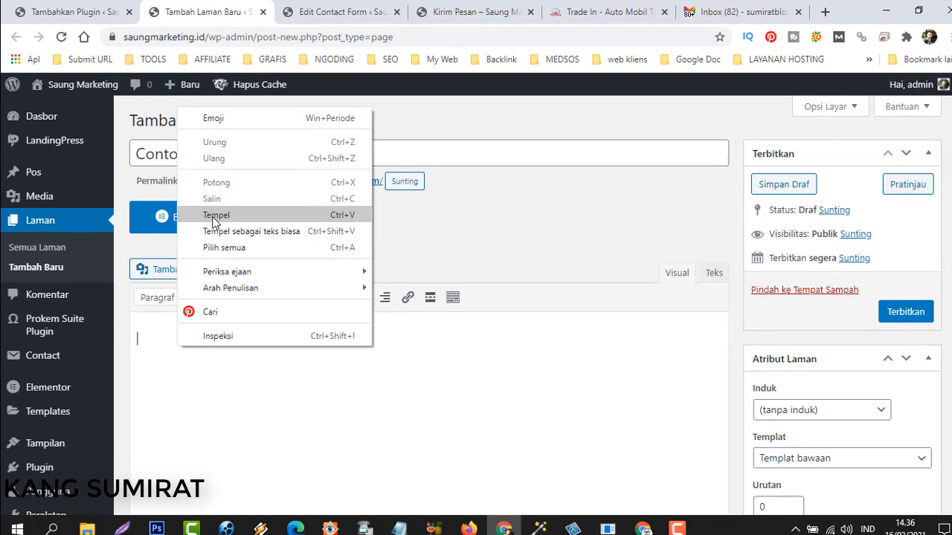
{"action": "left_click", "coordinate": [282, 300]}
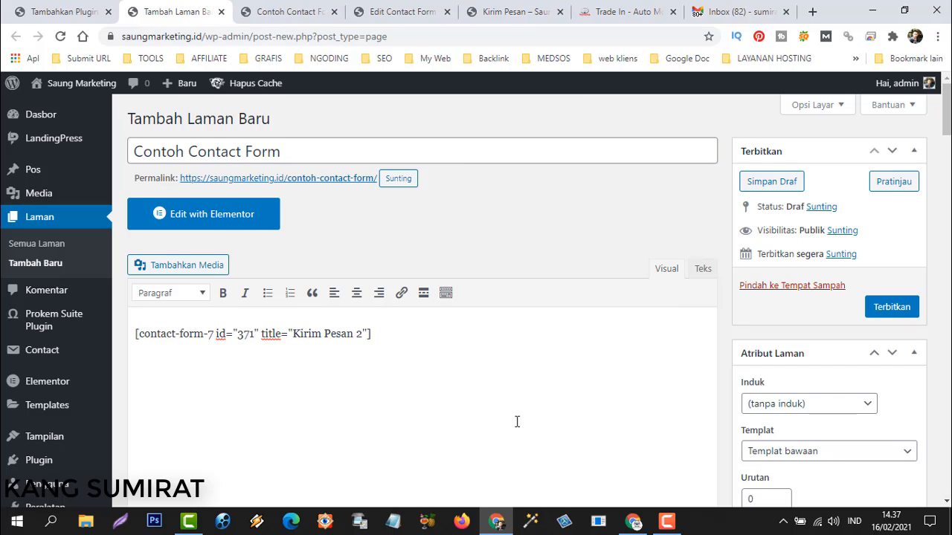
Preview the draft page, check its heading and form fields, then return to the editor.
{"action": "left_click", "coordinate": [892, 183]}
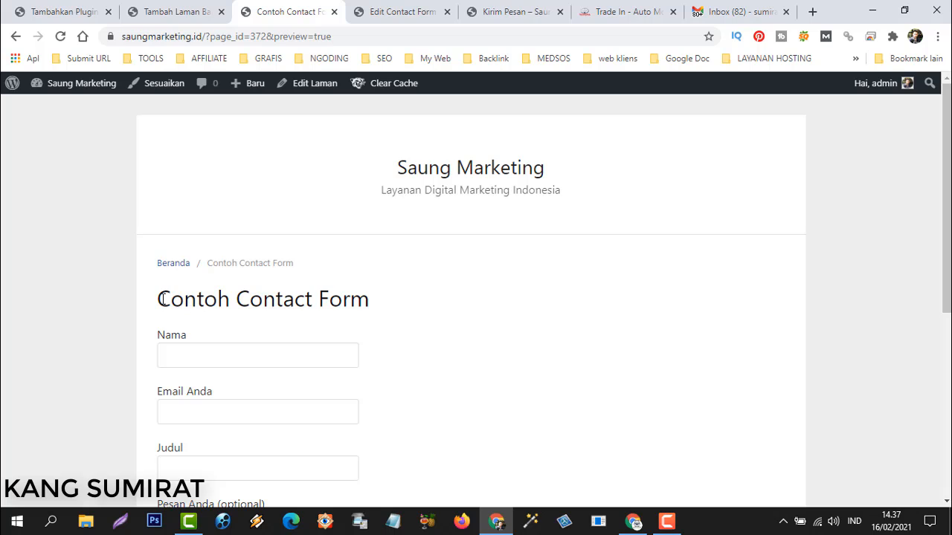
{"action": "left_click_drag", "start_coordinate": [160, 299], "coordinate": [383, 310]}
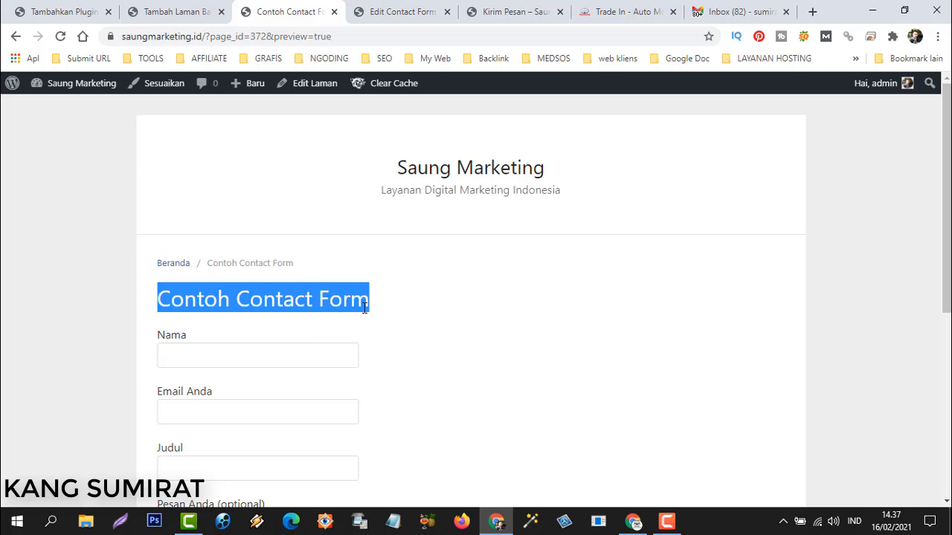
{"action": "scroll", "coordinate": [190, 313], "scroll_direction": "down", "scroll_amount": 3}
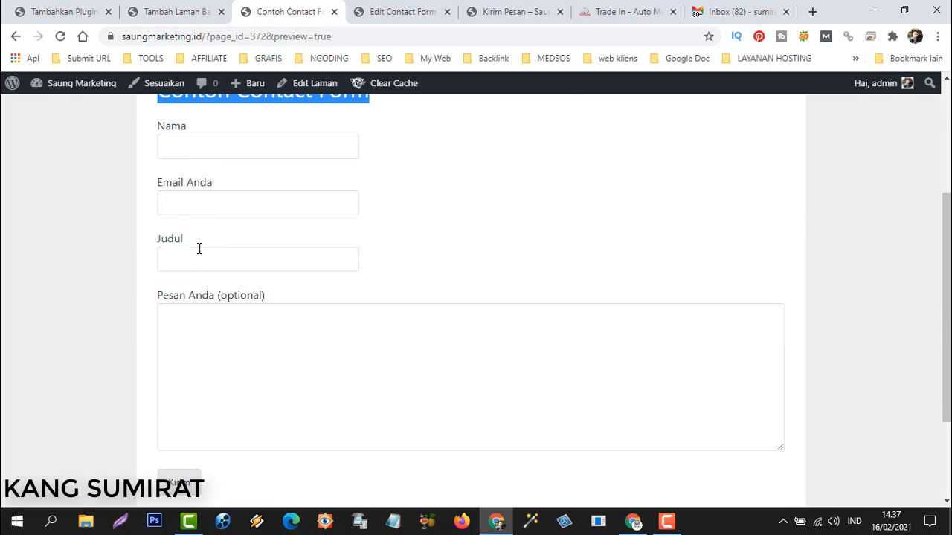
{"action": "scroll", "coordinate": [395, 280], "scroll_direction": "up", "scroll_amount": 3}
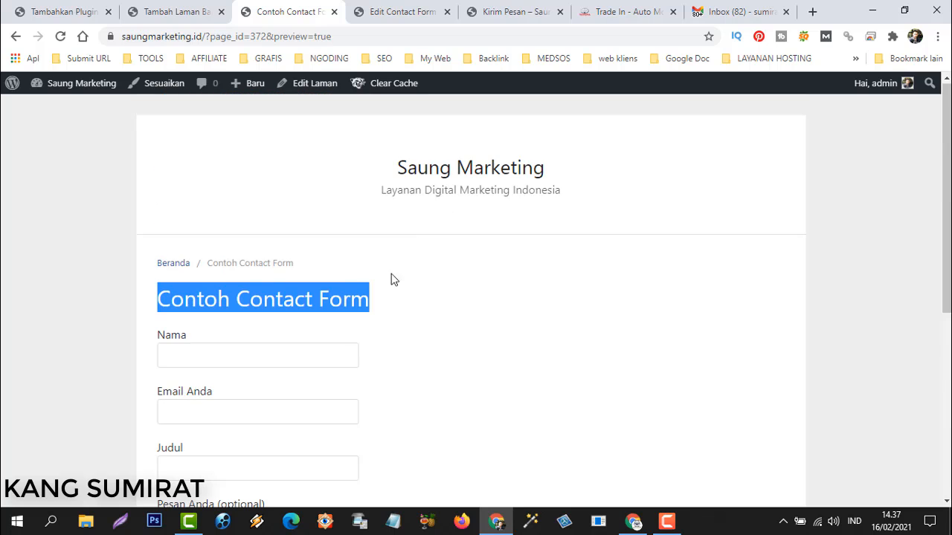
{"action": "left_click", "coordinate": [261, 214]}
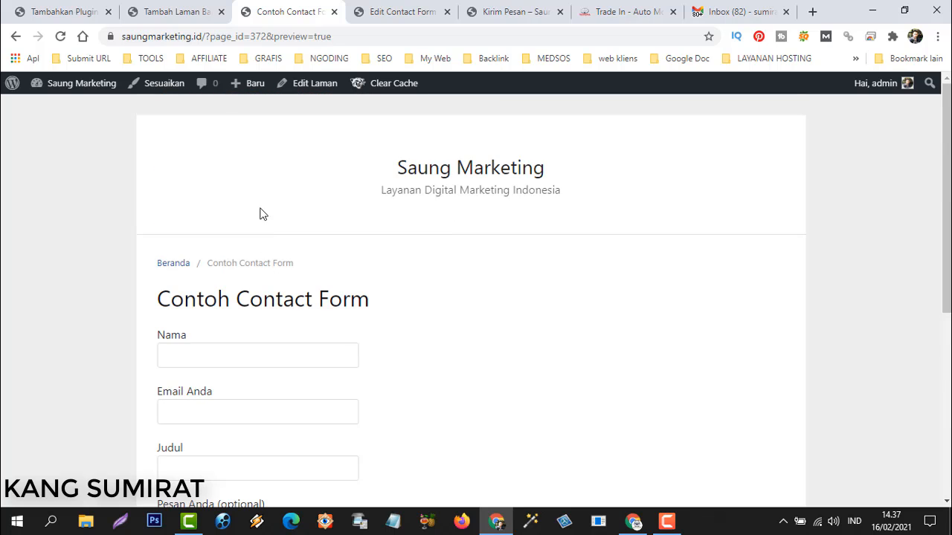
{"action": "left_click", "coordinate": [168, 10]}
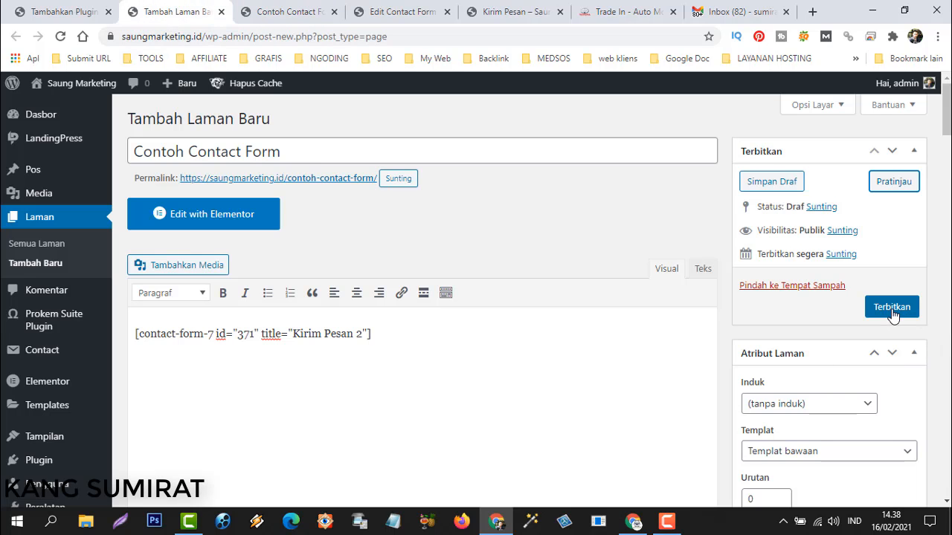
Publish the page and view the live /contoh-contact-form/ page in a new tab.
{"action": "left_click", "coordinate": [891, 307]}
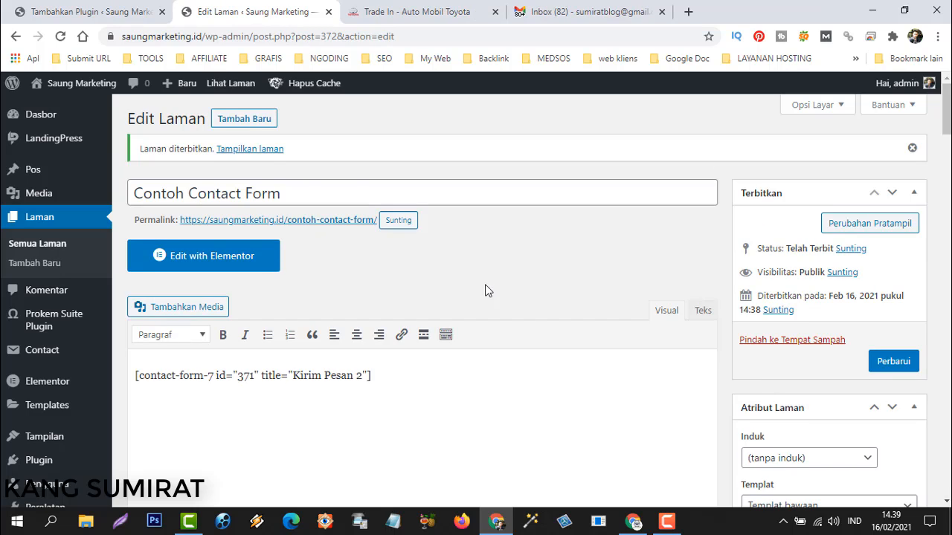
{"action": "right_click", "coordinate": [251, 150]}
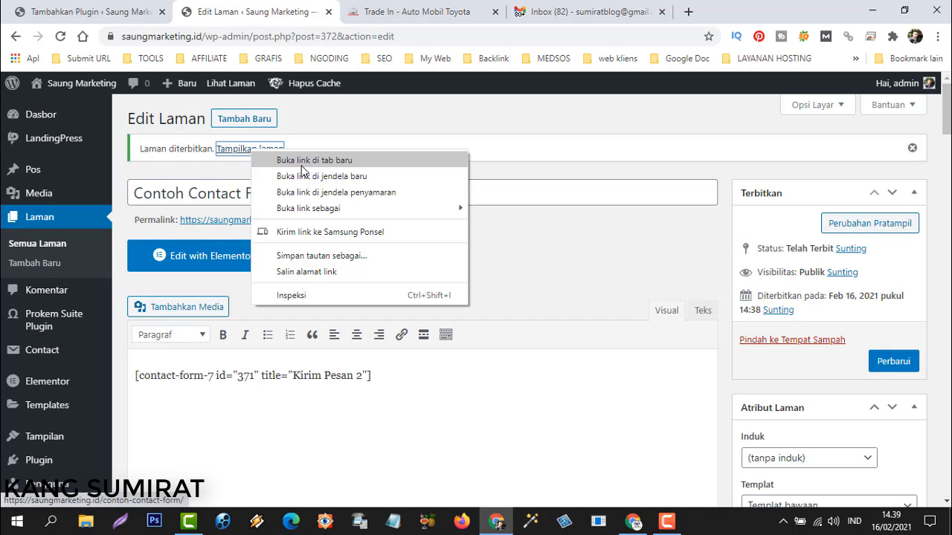
{"action": "left_click", "coordinate": [302, 170]}
{"action": "key", "text": "ctrl+Tab"}
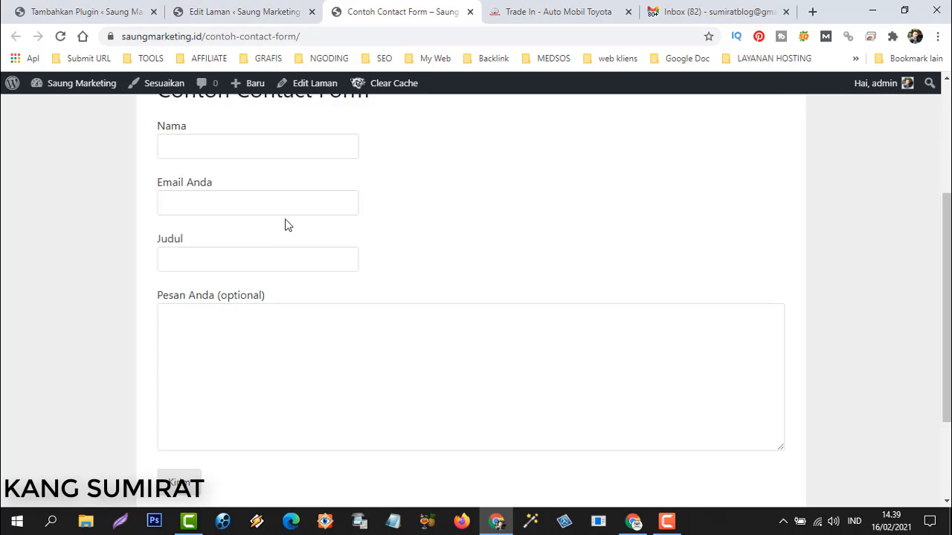
{"action": "scroll", "coordinate": [266, 236], "scroll_direction": "up", "scroll_amount": 2}
{"action": "scroll", "coordinate": [215, 215], "scroll_direction": "down", "scroll_amount": 3}
Fill the live form with a test name, e-mail, subject and message.
{"action": "left_click", "coordinate": [231, 153]}
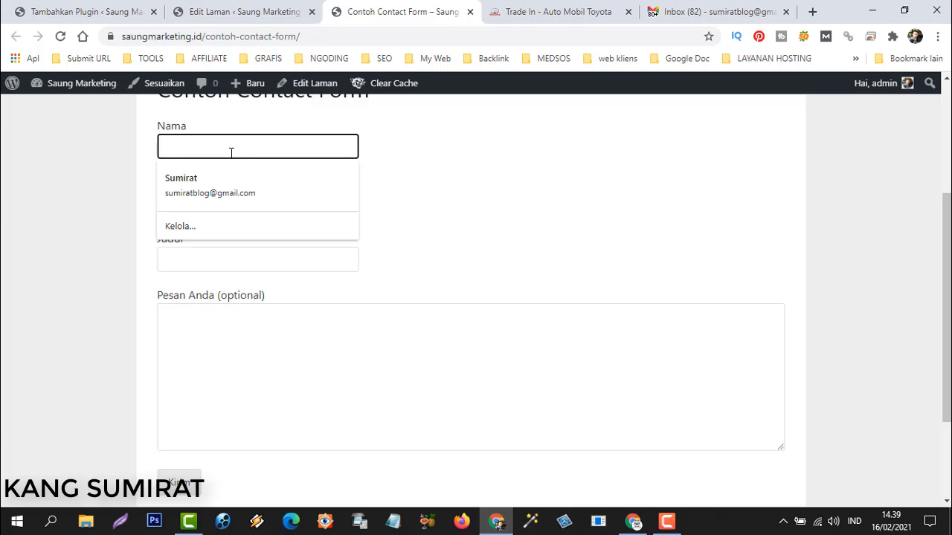
{"action": "type", "text": "sumirat"}
{"action": "left_click", "coordinate": [451, 159]}
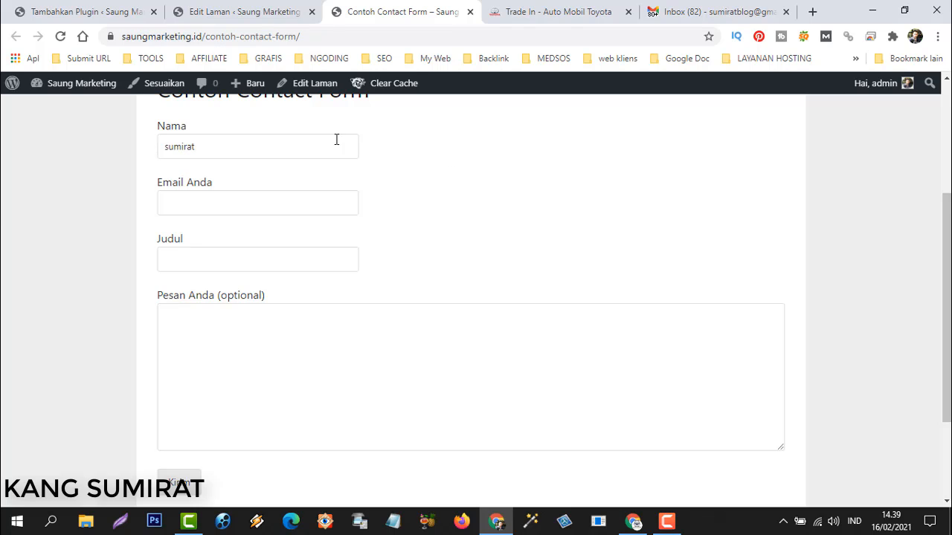
{"action": "left_click", "coordinate": [245, 210]}
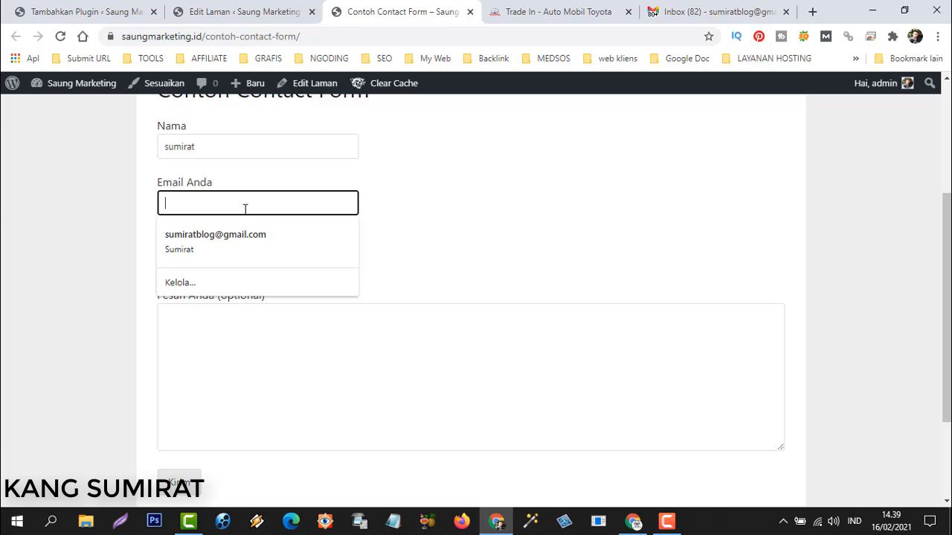
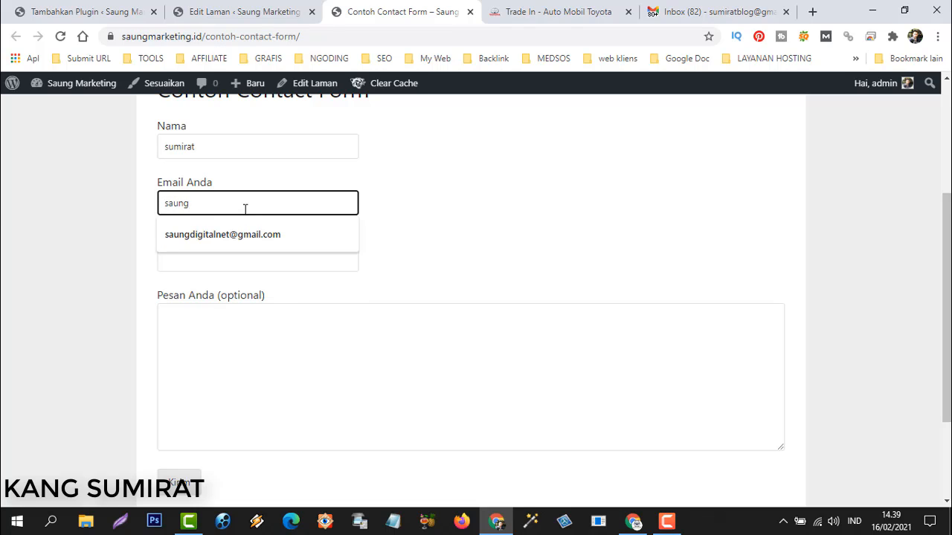
{"action": "key", "text": "BackSpace"}
{"action": "key", "text": "BackSpace"}
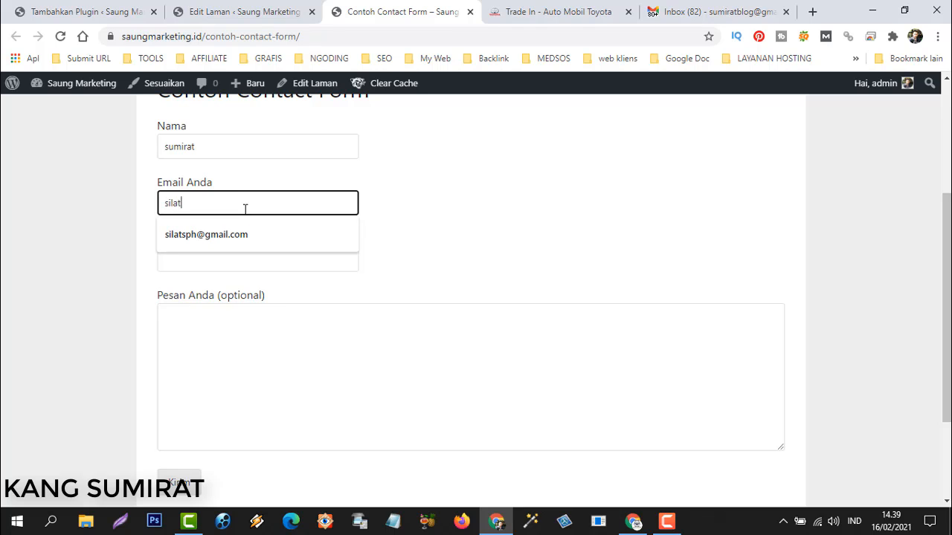
{"action": "left_click", "coordinate": [243, 232]}
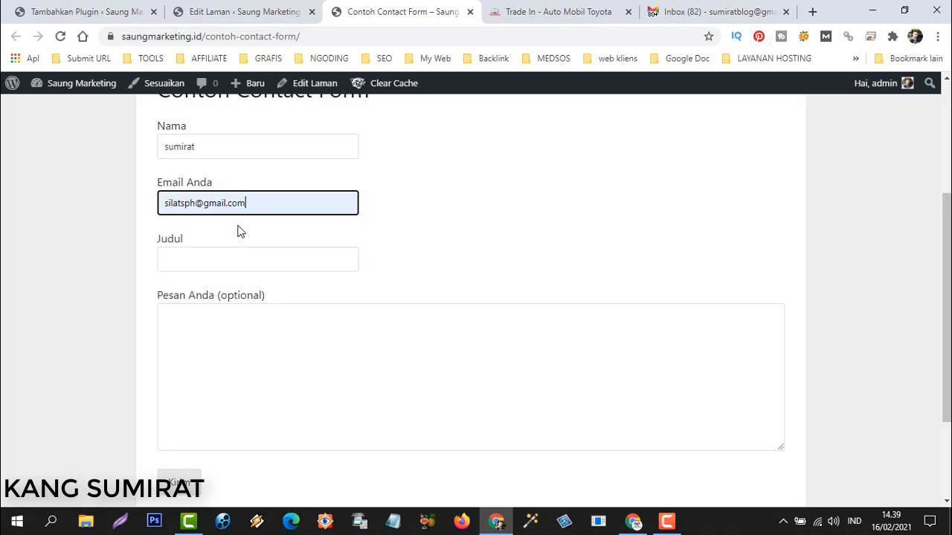
{"action": "left_click", "coordinate": [209, 255]}
{"action": "type", "text": "Ini Cuma Tes"}
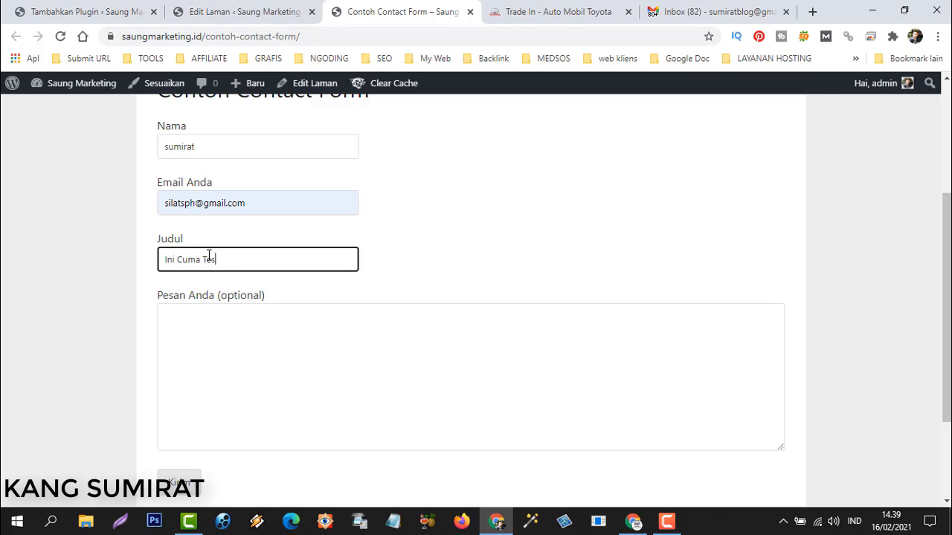
{"action": "left_click", "coordinate": [211, 376]}
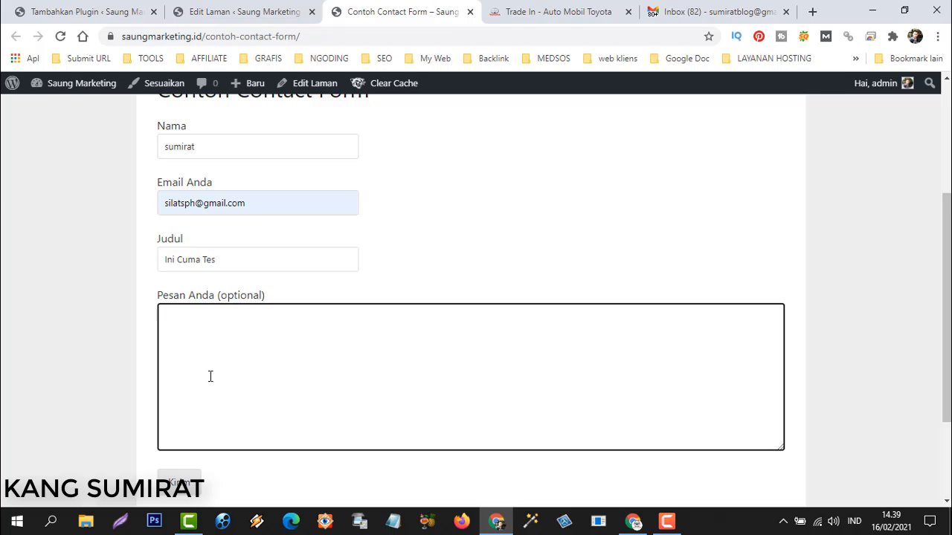
{"action": "type", "text": "ini cuma tes saja.."}
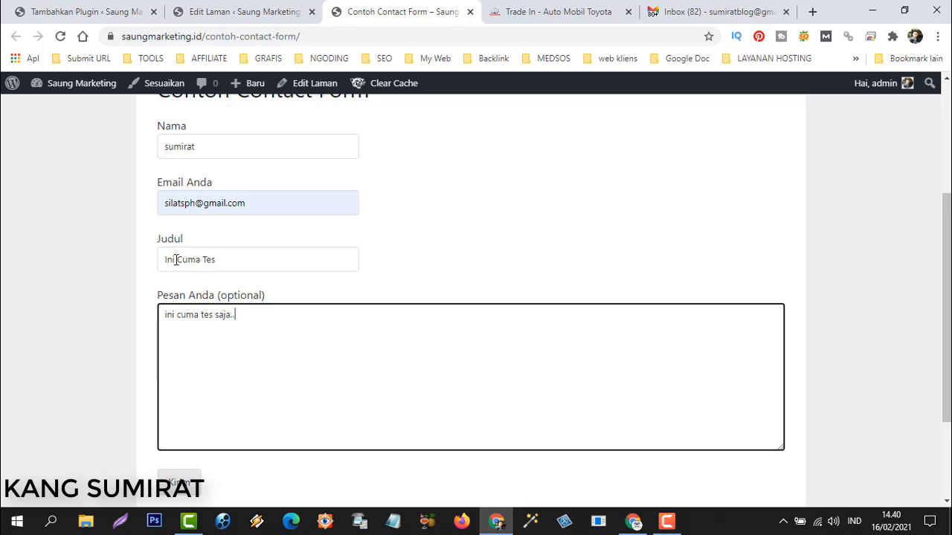
Submit with Kirim and check the 'Thank you for your message. It has been sent.' confirmation.
{"action": "scroll", "coordinate": [195, 379], "scroll_direction": "down", "scroll_amount": 2}
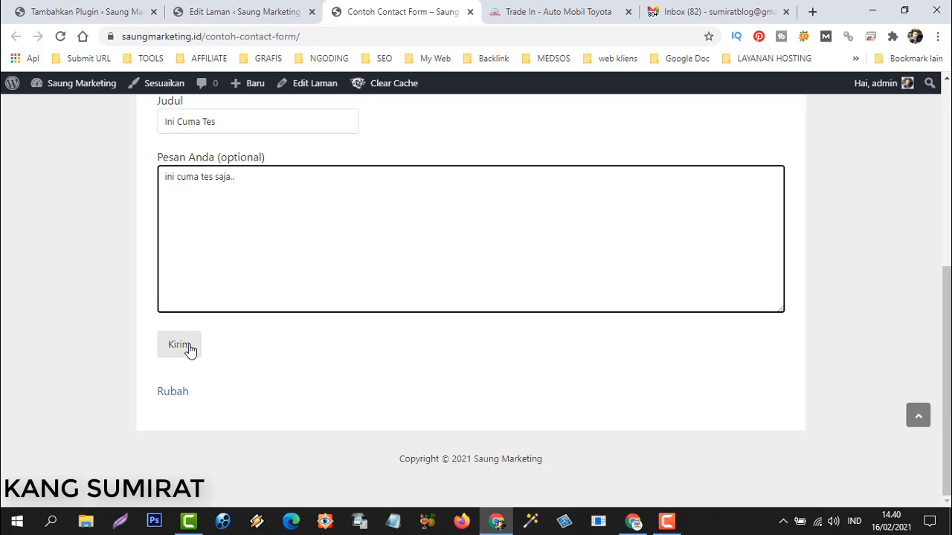
{"action": "left_click", "coordinate": [181, 346]}
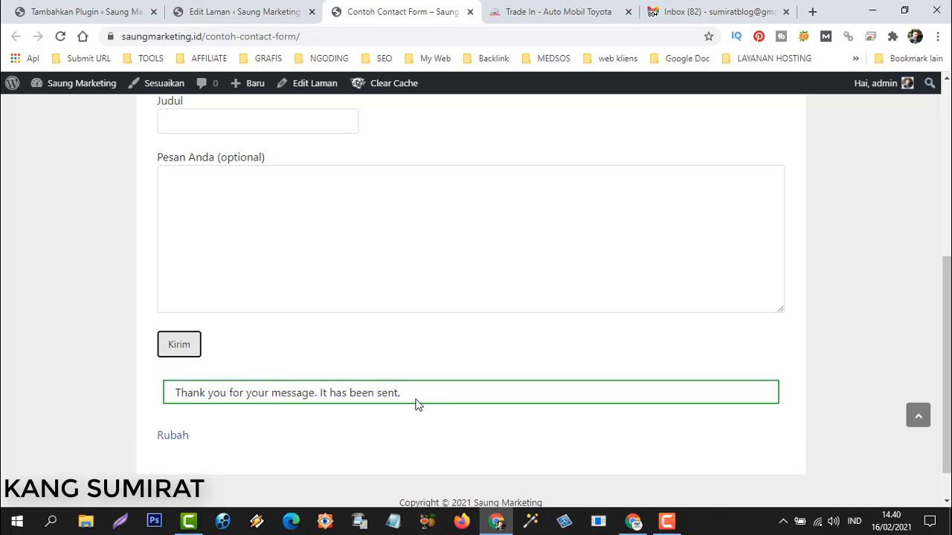
{"action": "left_click_drag", "start_coordinate": [179, 393], "coordinate": [451, 400]}
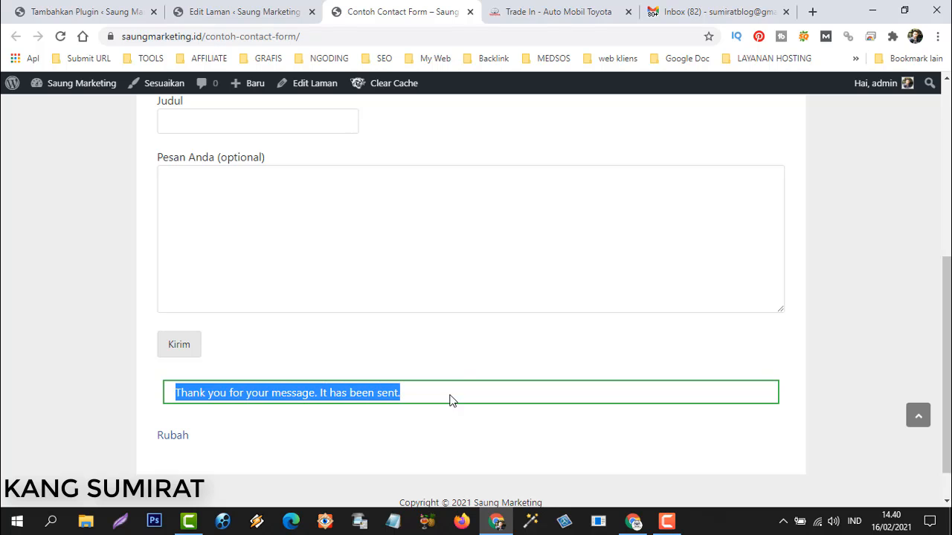
{"action": "left_click", "coordinate": [294, 377]}
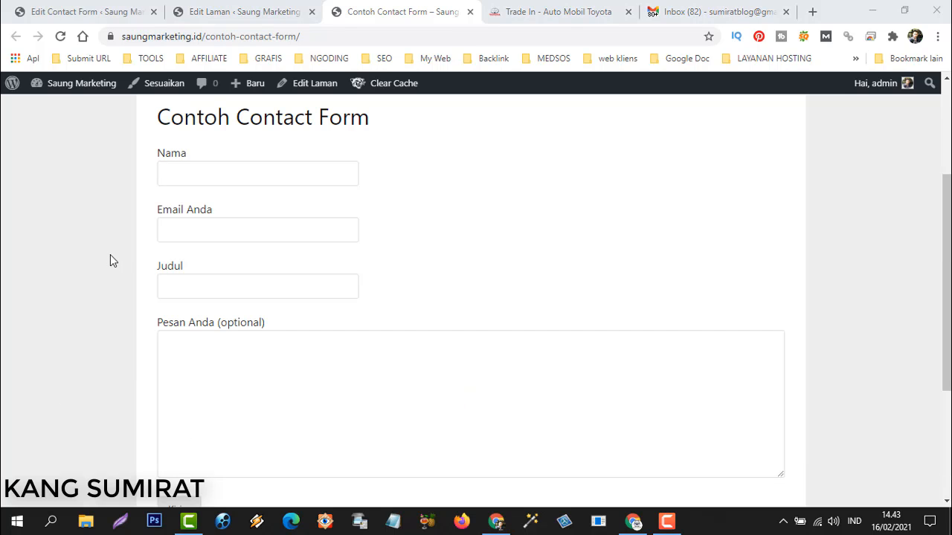
{"action": "scroll", "coordinate": [110, 253], "scroll_direction": "down", "scroll_amount": 3}
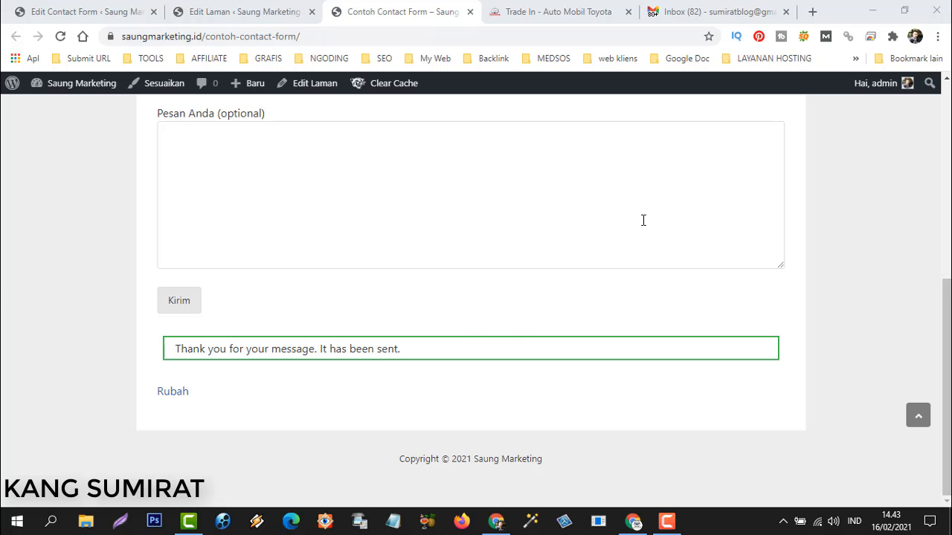
In the Gmail inbox, open the Saung Marketing 'Ini Cuma Tes' message.
{"action": "left_click", "coordinate": [711, 17]}
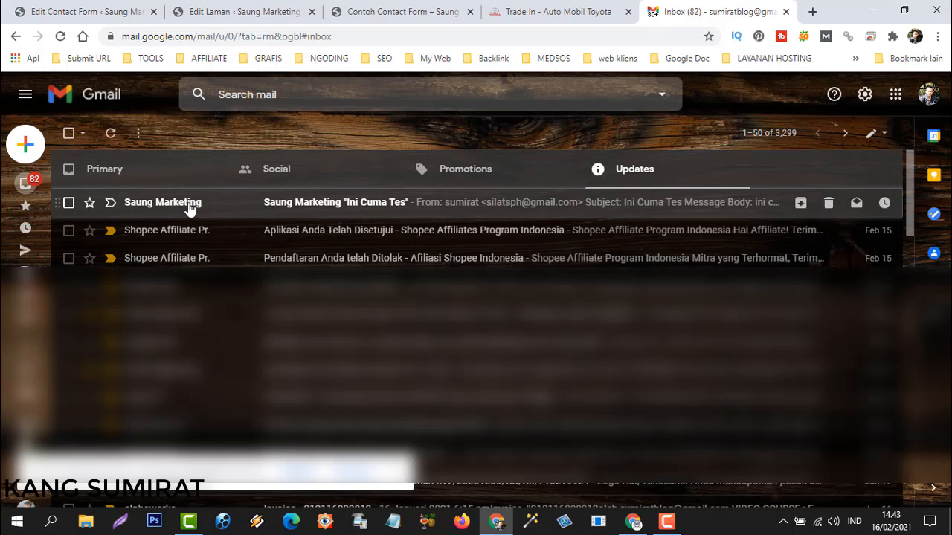
{"action": "mouse_move", "coordinate": [174, 210]}
{"action": "left_click", "coordinate": [387, 202]}
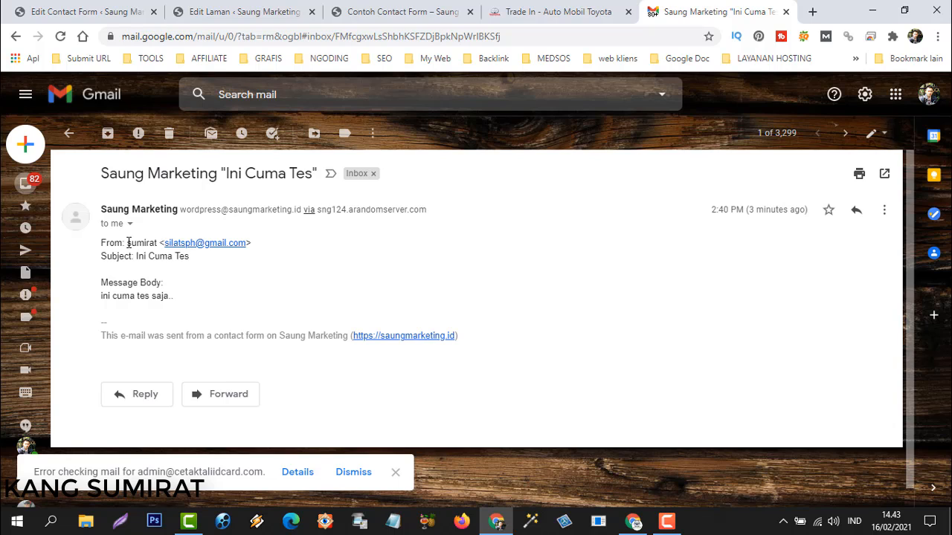
Review the email's sender, 'Ini Cuma Tes' subject and footer, briefly checking the live form page.
{"action": "left_click_drag", "start_coordinate": [128, 243], "coordinate": [145, 242]}
{"action": "left_click", "coordinate": [227, 250]}
{"action": "left_click_drag", "start_coordinate": [137, 256], "coordinate": [192, 258]}
{"action": "left_click", "coordinate": [357, 15]}
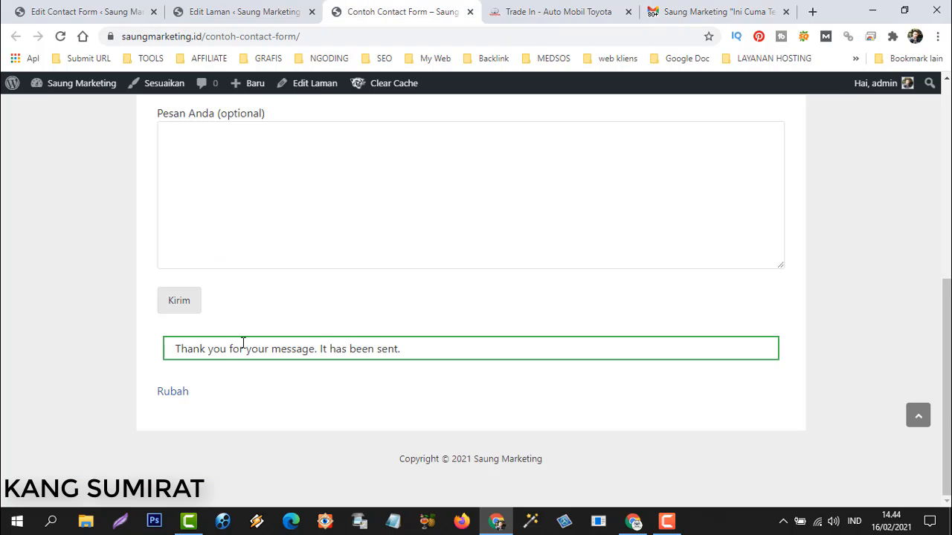
{"action": "scroll", "coordinate": [240, 365], "scroll_direction": "up", "scroll_amount": 5}
{"action": "scroll", "coordinate": [202, 435], "scroll_direction": "down", "scroll_amount": 3}
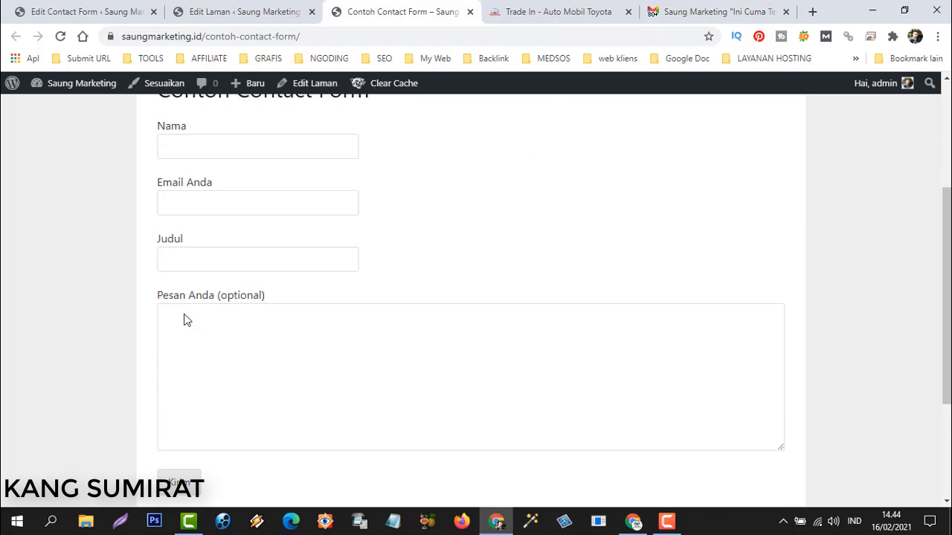
{"action": "left_click", "coordinate": [697, 8]}
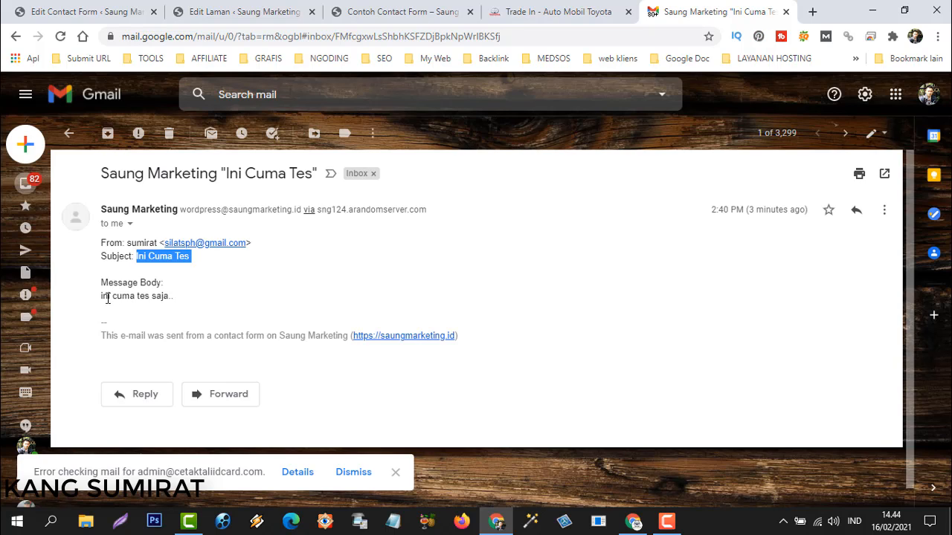
{"action": "left_click_drag", "start_coordinate": [99, 297], "coordinate": [181, 297]}
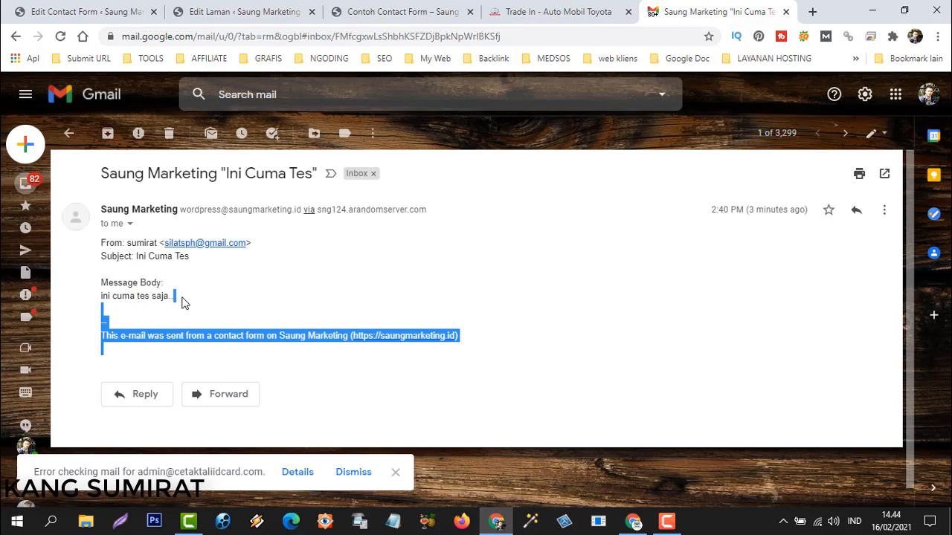
{"action": "left_click", "coordinate": [183, 296]}
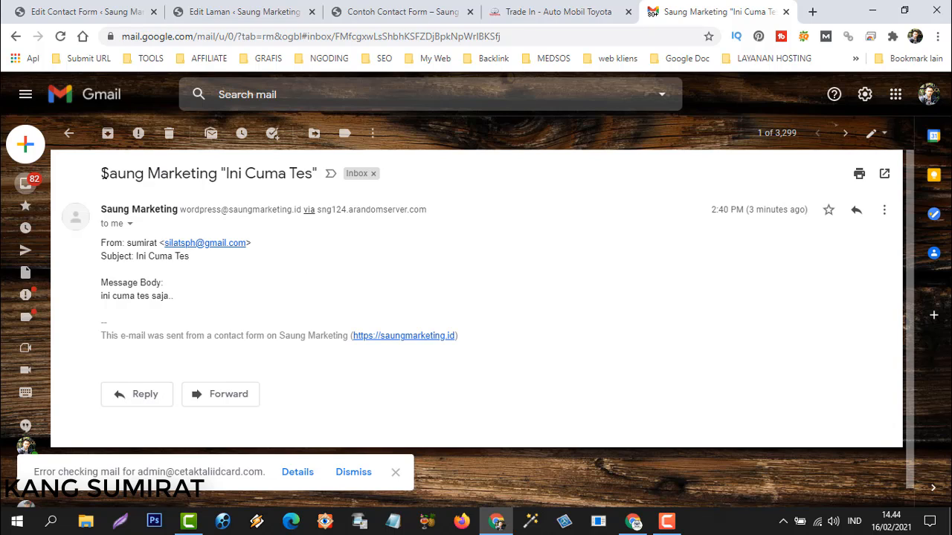
{"action": "left_click_drag", "start_coordinate": [103, 173], "coordinate": [292, 177]}
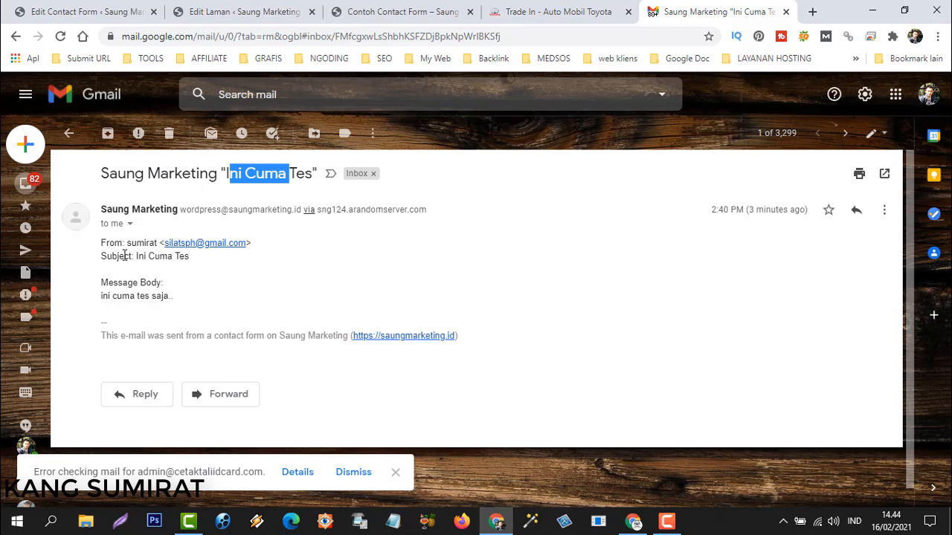
{"action": "left_click", "coordinate": [221, 14]}
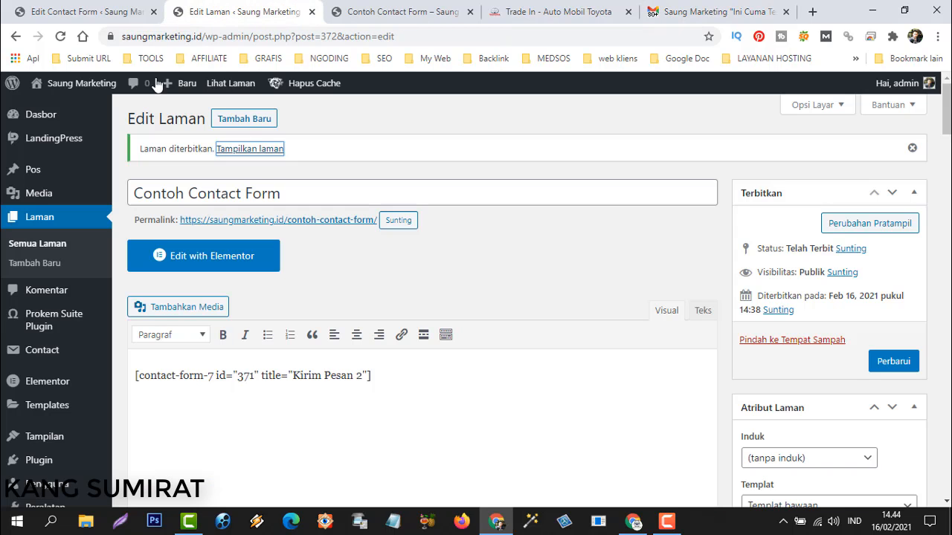
{"action": "left_click", "coordinate": [374, 13]}
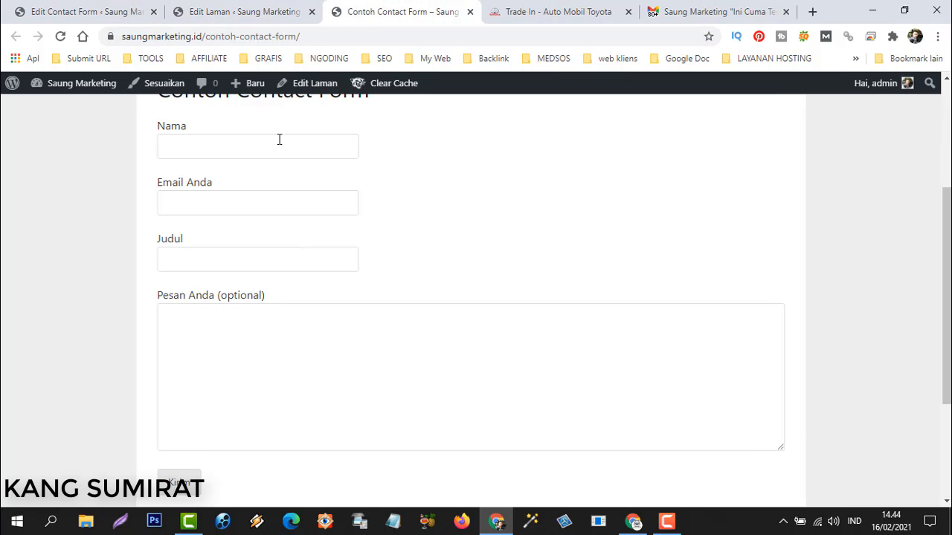
{"action": "left_click", "coordinate": [94, 10]}
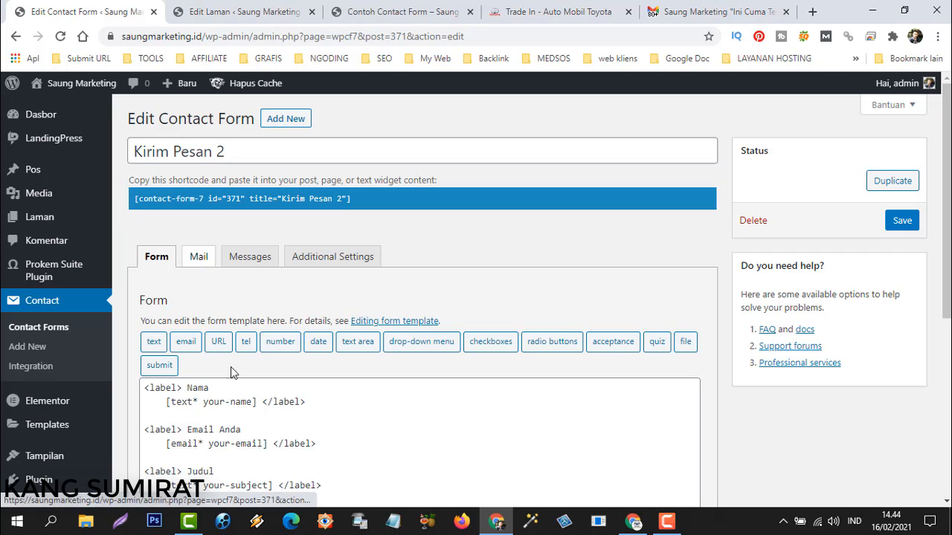
{"action": "scroll", "coordinate": [251, 402], "scroll_direction": "down", "scroll_amount": 3}
{"action": "scroll", "coordinate": [232, 283], "scroll_direction": "up", "scroll_amount": 3}
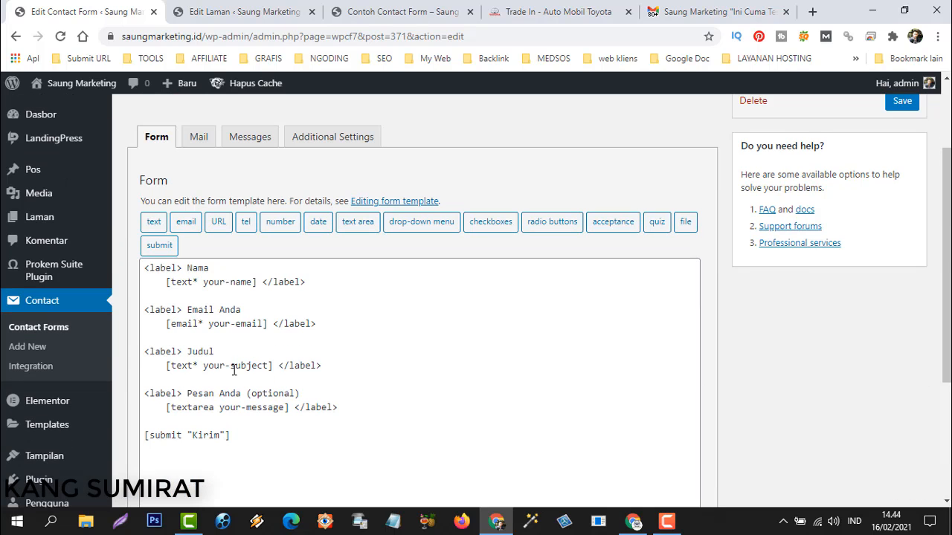
{"action": "left_click", "coordinate": [198, 140]}
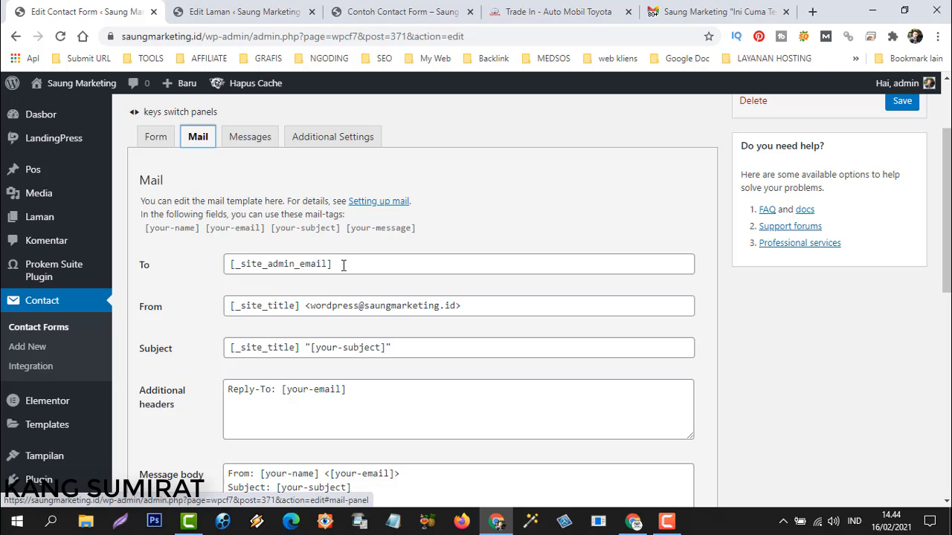
{"action": "left_click_drag", "start_coordinate": [341, 265], "coordinate": [228, 258]}
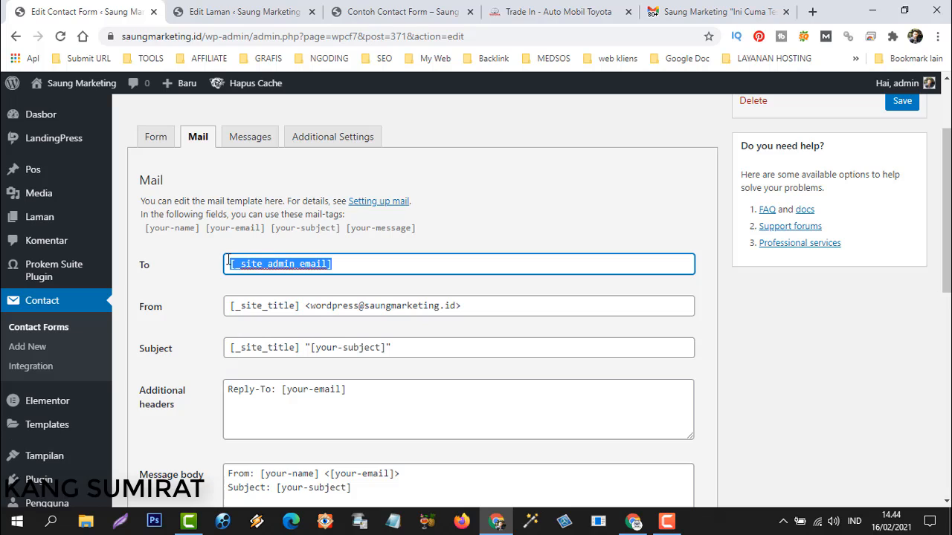
{"action": "left_click", "coordinate": [340, 267]}
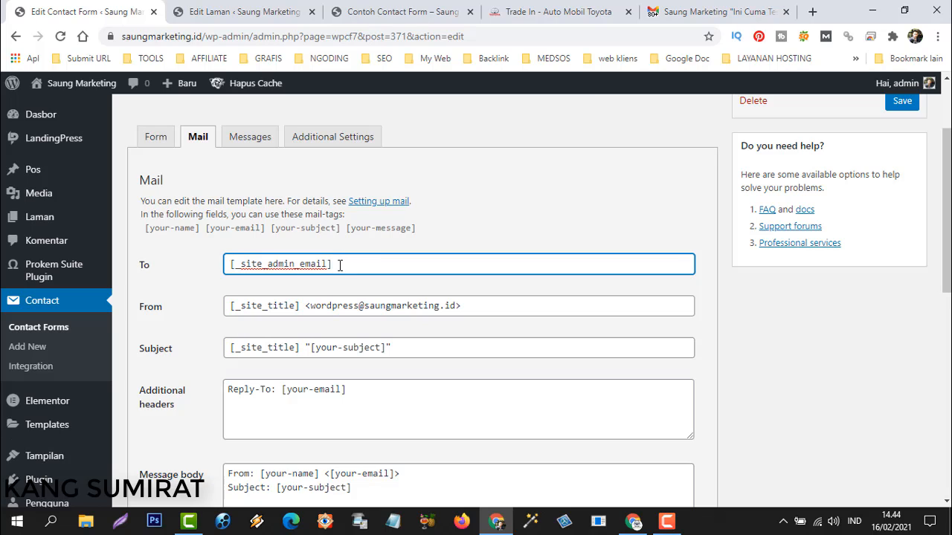
{"action": "left_click_drag", "start_coordinate": [340, 265], "coordinate": [227, 265]}
{"action": "left_click", "coordinate": [344, 265]}
{"action": "left_click", "coordinate": [710, 11]}
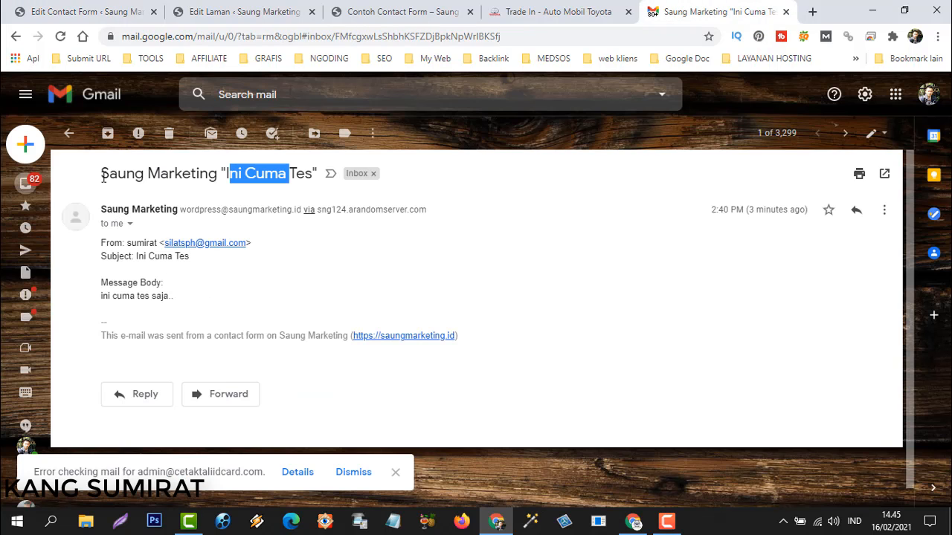
Compare the email's sender name Saung Marketing and address with the form's Mail settings.
{"action": "left_click_drag", "start_coordinate": [102, 176], "coordinate": [217, 174]}
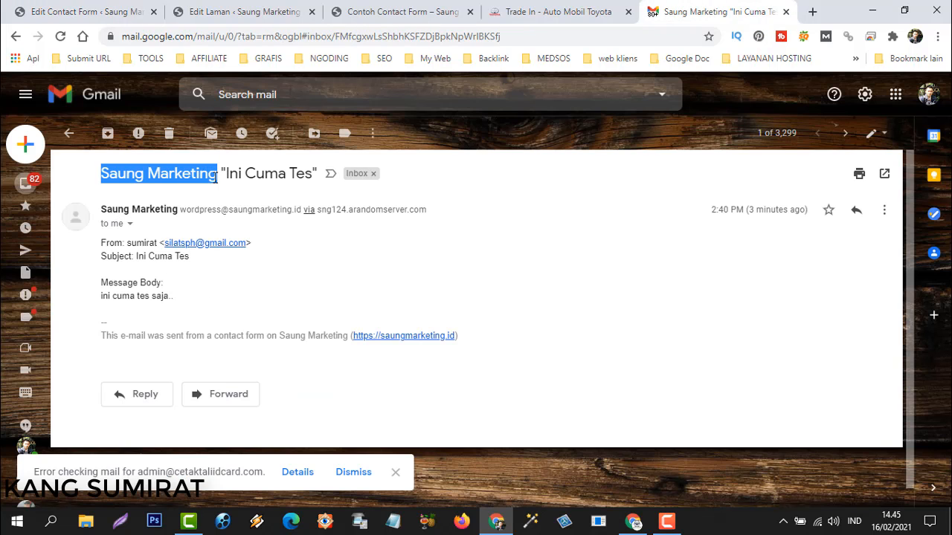
{"action": "left_click", "coordinate": [213, 11]}
{"action": "left_click", "coordinate": [372, 10]}
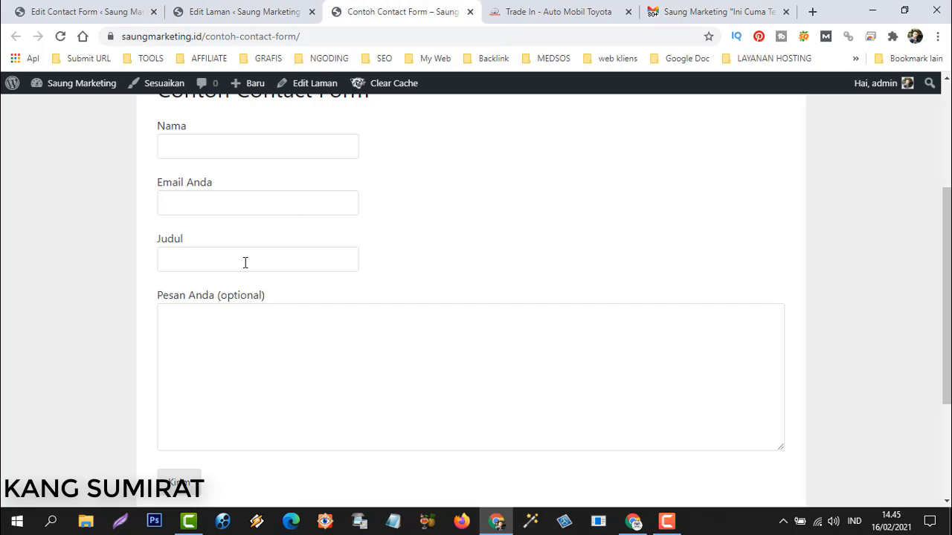
{"action": "left_click", "coordinate": [199, 12]}
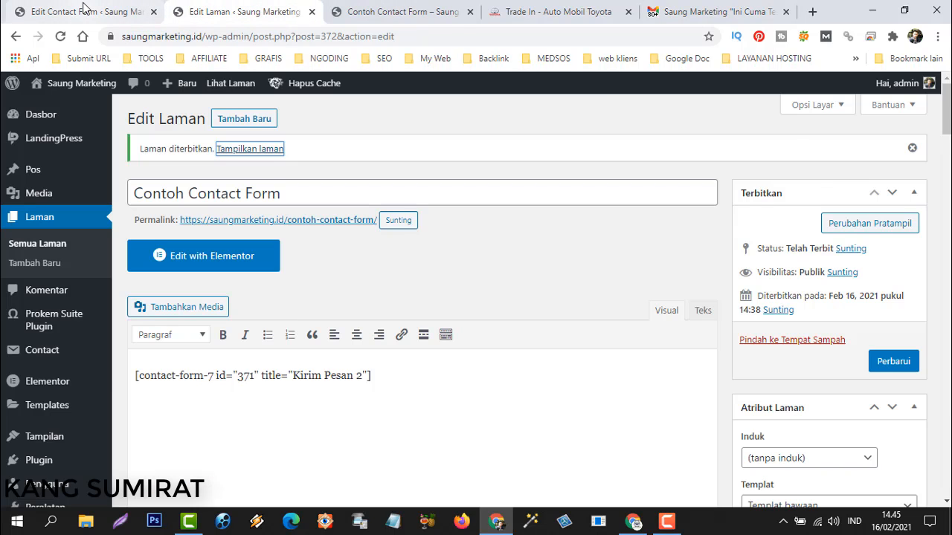
{"action": "left_click", "coordinate": [83, 9]}
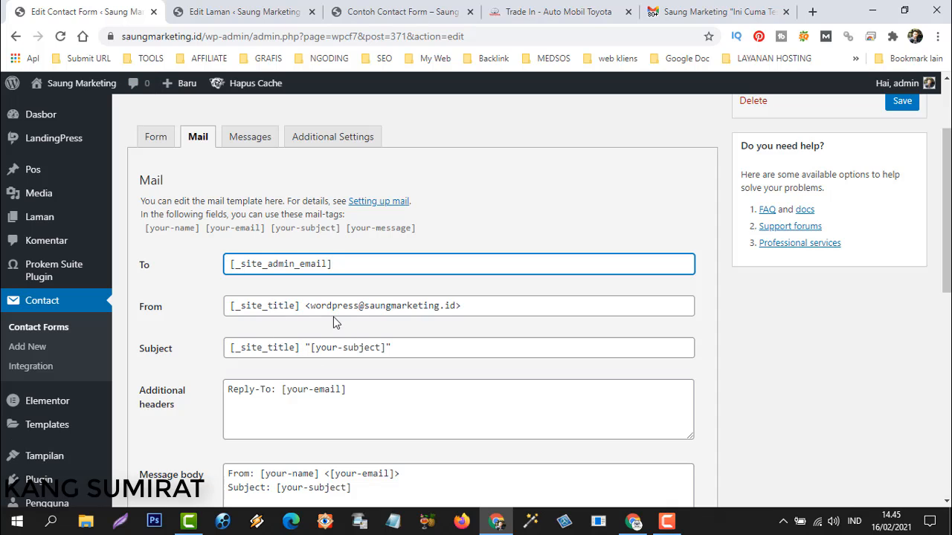
{"action": "left_click", "coordinate": [714, 11]}
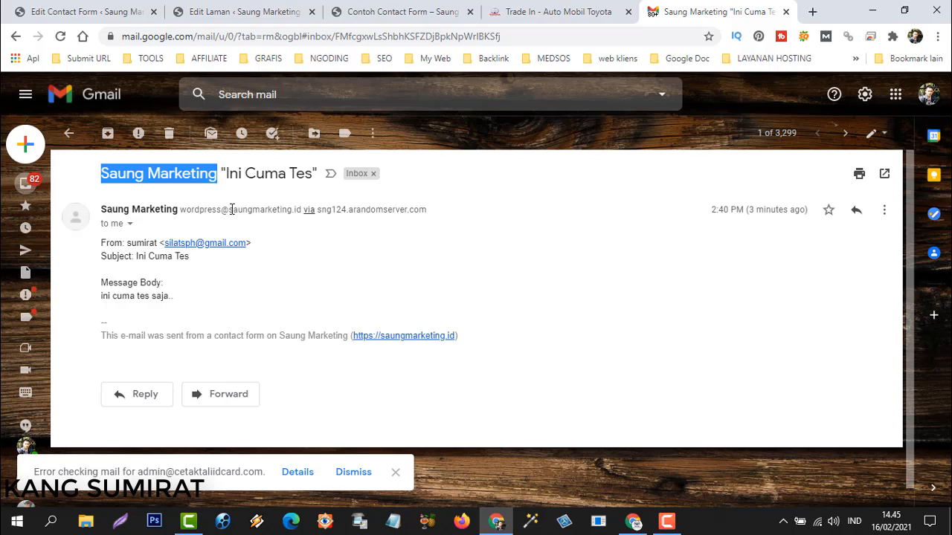
{"action": "left_click_drag", "start_coordinate": [180, 210], "coordinate": [281, 223]}
{"action": "left_click", "coordinate": [164, 214]}
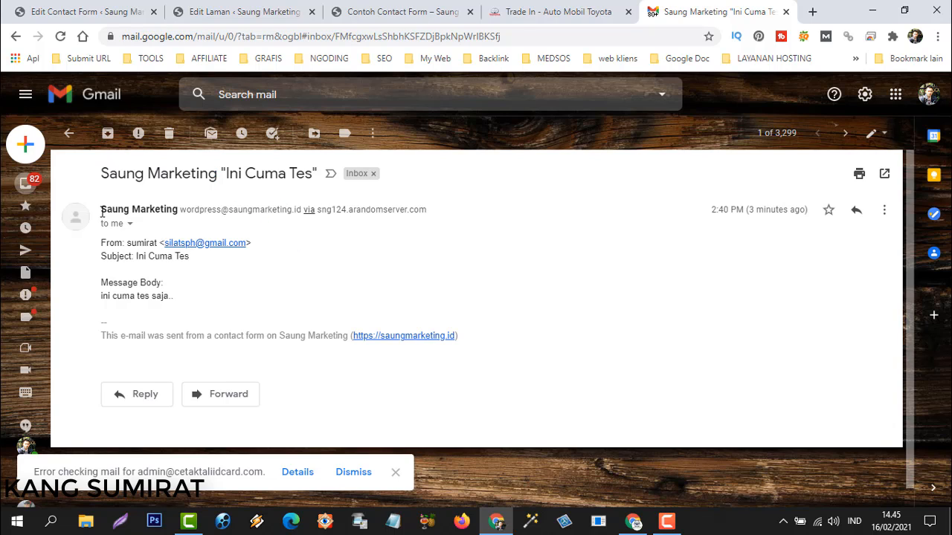
{"action": "left_click_drag", "start_coordinate": [102, 214], "coordinate": [275, 236]}
{"action": "left_click", "coordinate": [276, 196]}
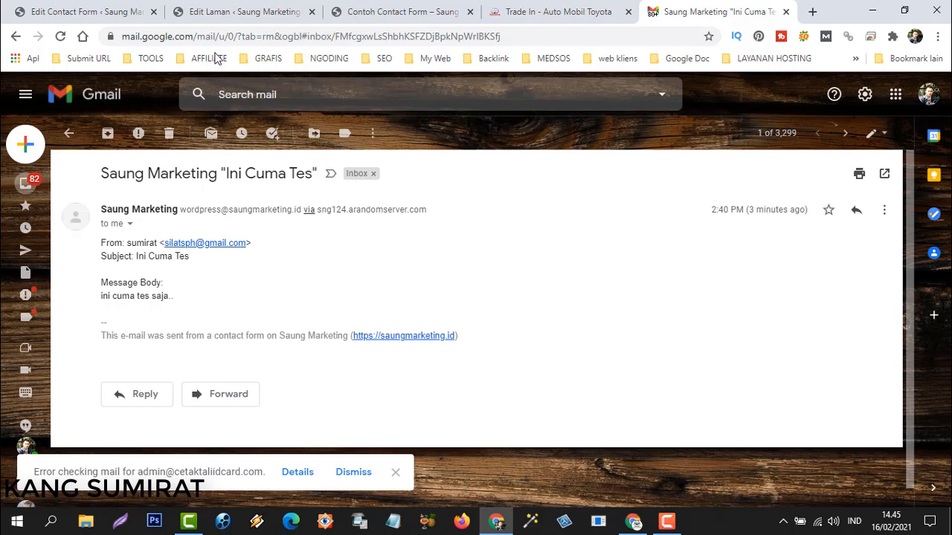
{"action": "left_click", "coordinate": [76, 9]}
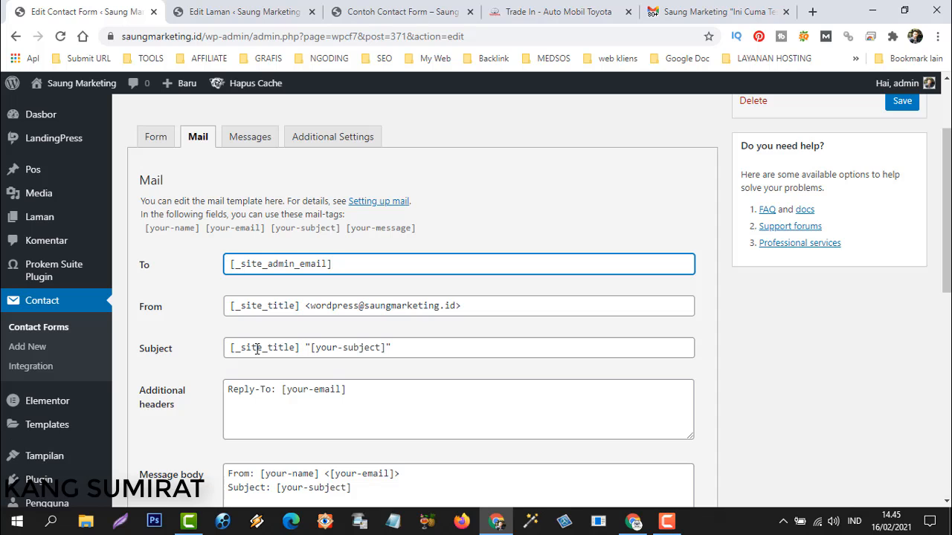
{"action": "left_click", "coordinate": [702, 14]}
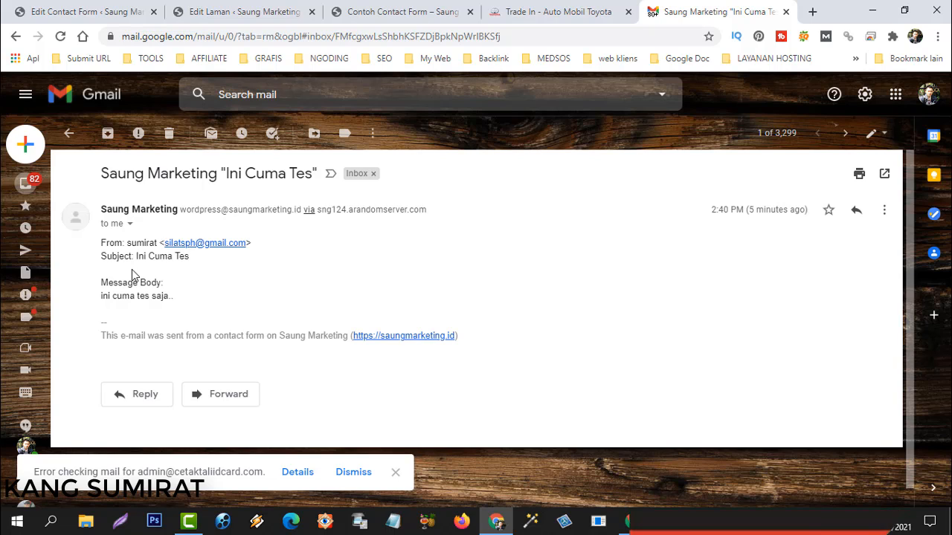
Compare the email's subject and body text with the Mail tab's Message body template.
{"action": "left_click_drag", "start_coordinate": [101, 173], "coordinate": [314, 176]}
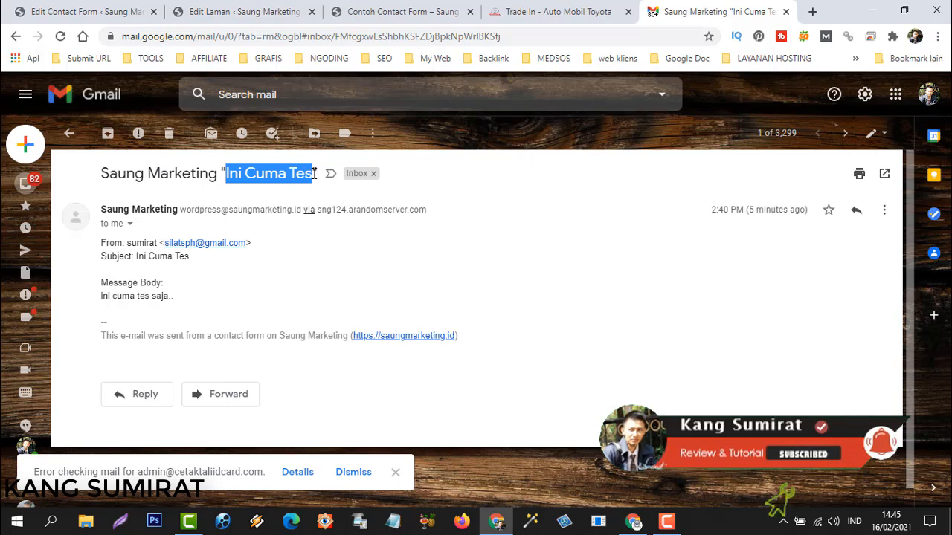
{"action": "left_click", "coordinate": [90, 12]}
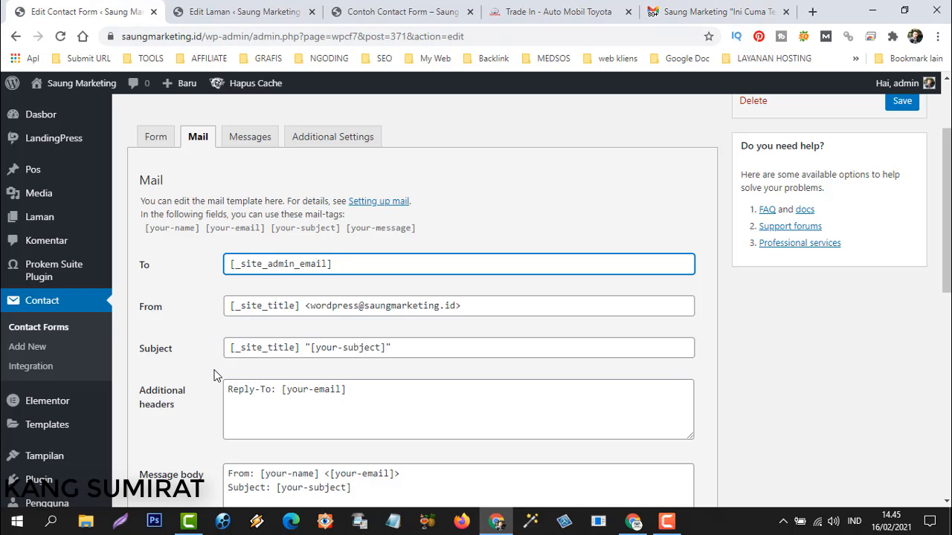
{"action": "scroll", "coordinate": [220, 383], "scroll_direction": "down", "scroll_amount": 3}
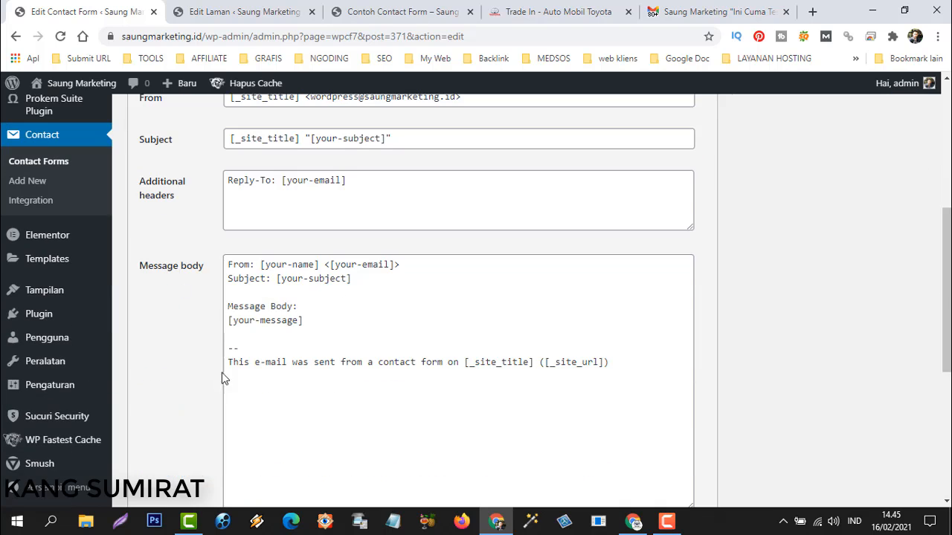
{"action": "left_click", "coordinate": [231, 274]}
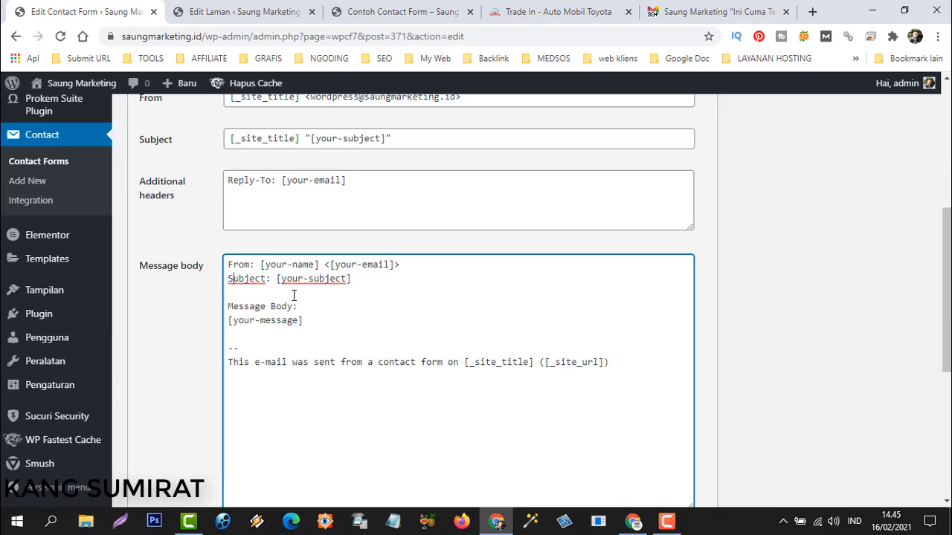
{"action": "left_click", "coordinate": [692, 12]}
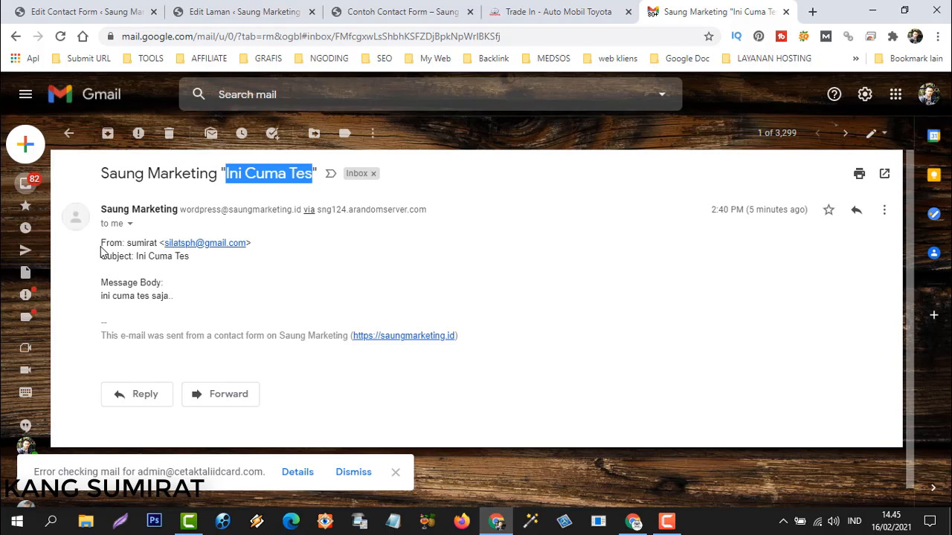
{"action": "left_click_drag", "start_coordinate": [103, 248], "coordinate": [174, 300]}
{"action": "left_click", "coordinate": [157, 296]}
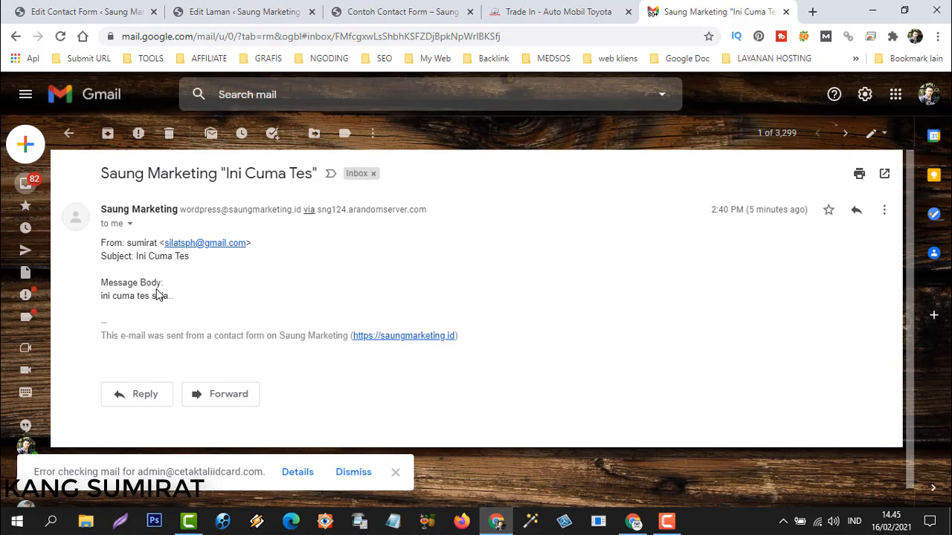
{"action": "left_click", "coordinate": [81, 12]}
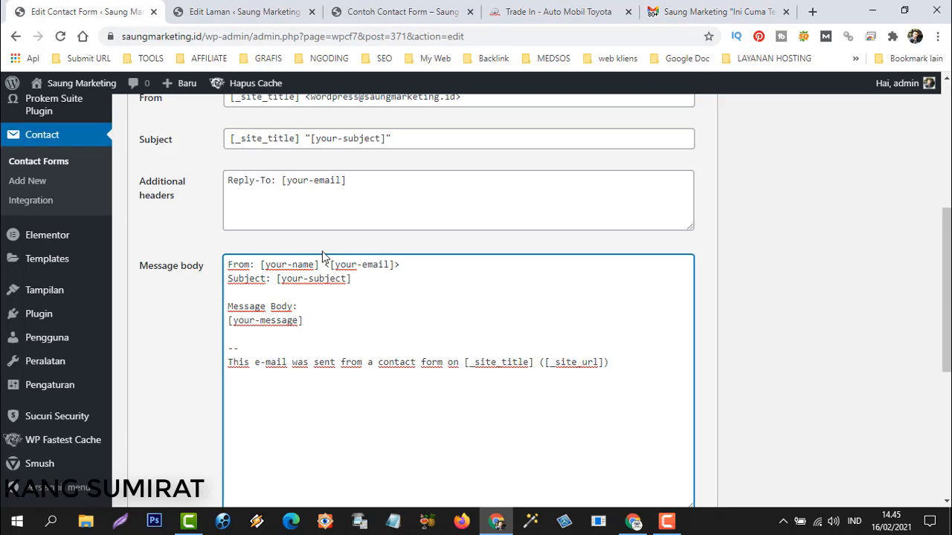
{"action": "left_click", "coordinate": [701, 12]}
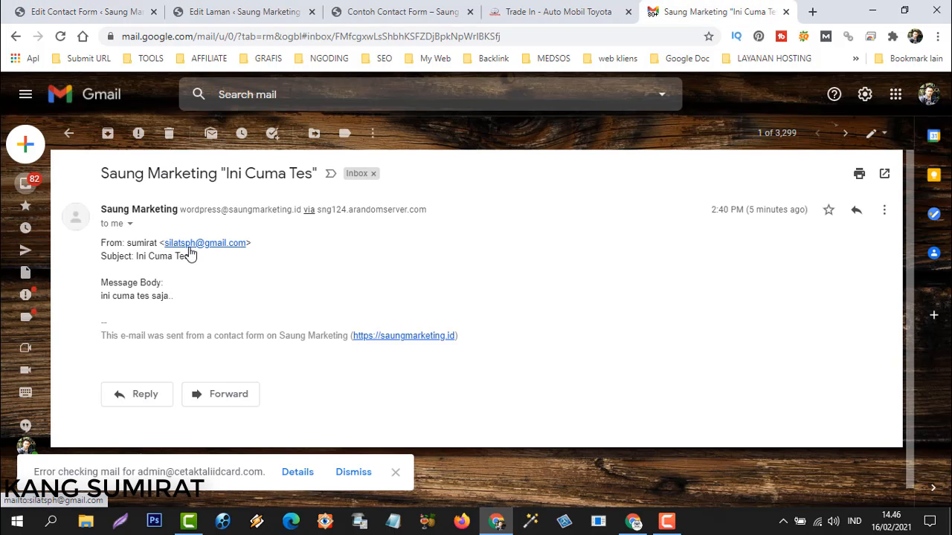
{"action": "left_click", "coordinate": [92, 11]}
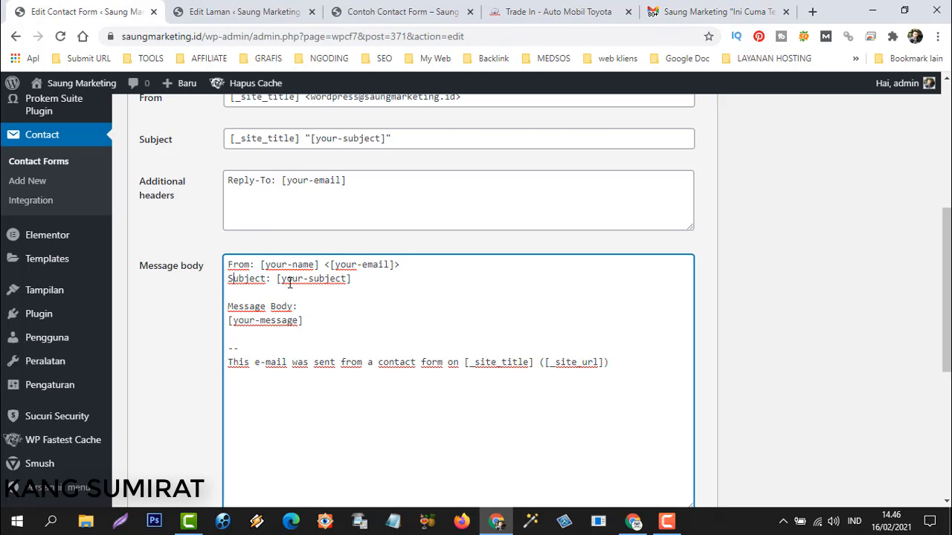
{"action": "left_click", "coordinate": [693, 11]}
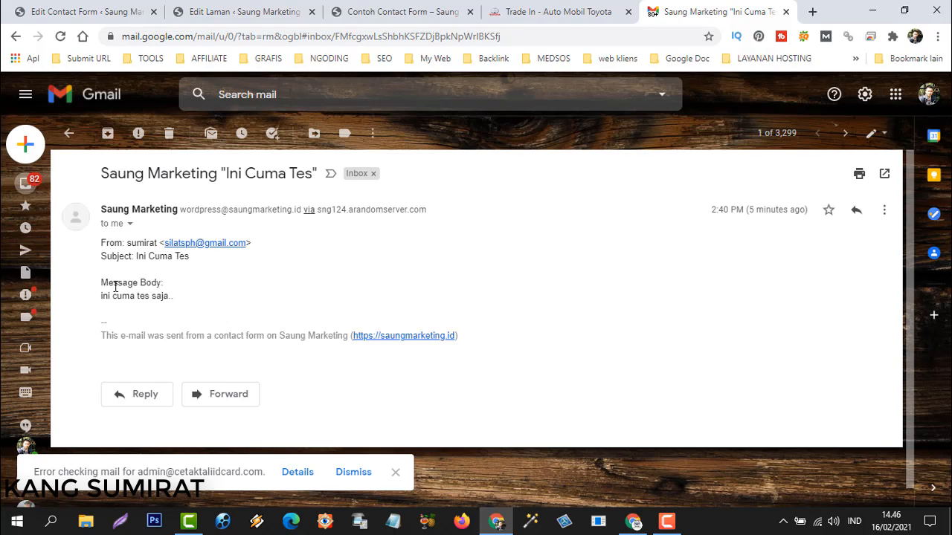
Check the email's 'Ini Cuma Tes' subject and automatic footer against the mail settings.
{"action": "left_click_drag", "start_coordinate": [138, 256], "coordinate": [205, 268]}
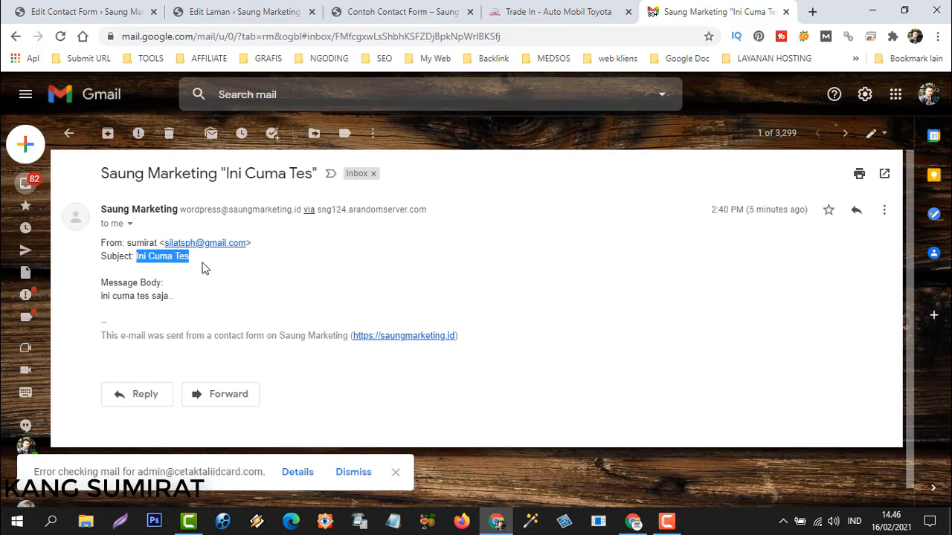
{"action": "left_click_drag", "start_coordinate": [226, 174], "coordinate": [291, 174]}
{"action": "left_click", "coordinate": [308, 269]}
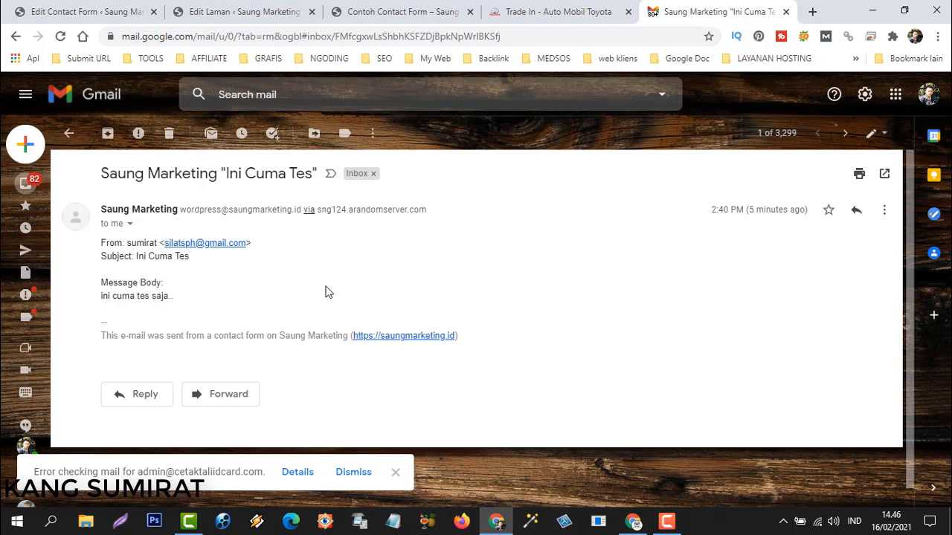
{"action": "left_click", "coordinate": [87, 11]}
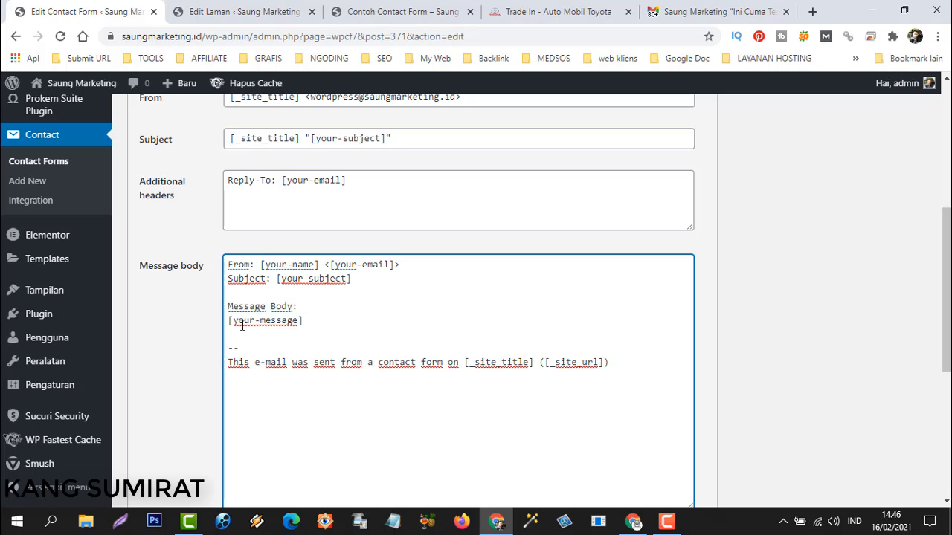
{"action": "left_click", "coordinate": [695, 15]}
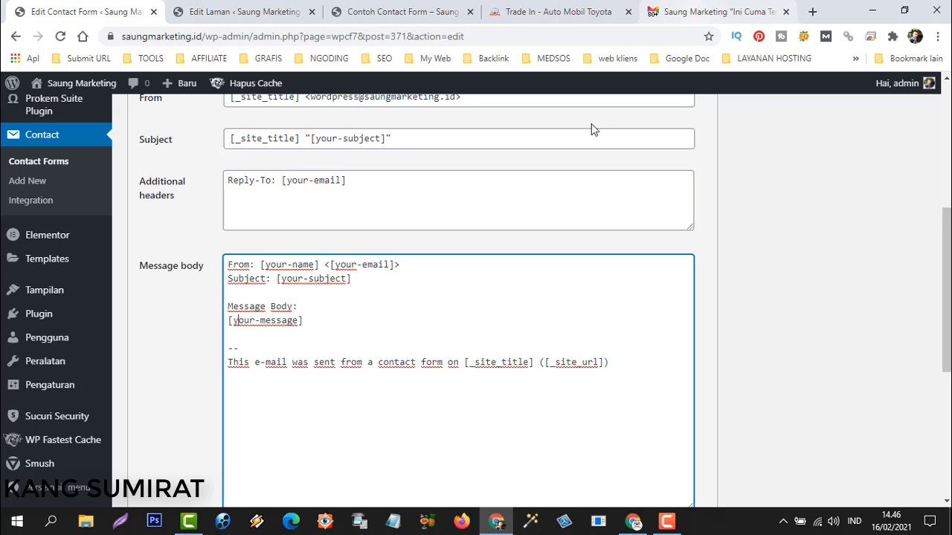
{"action": "left_click_drag", "start_coordinate": [179, 298], "coordinate": [175, 302]}
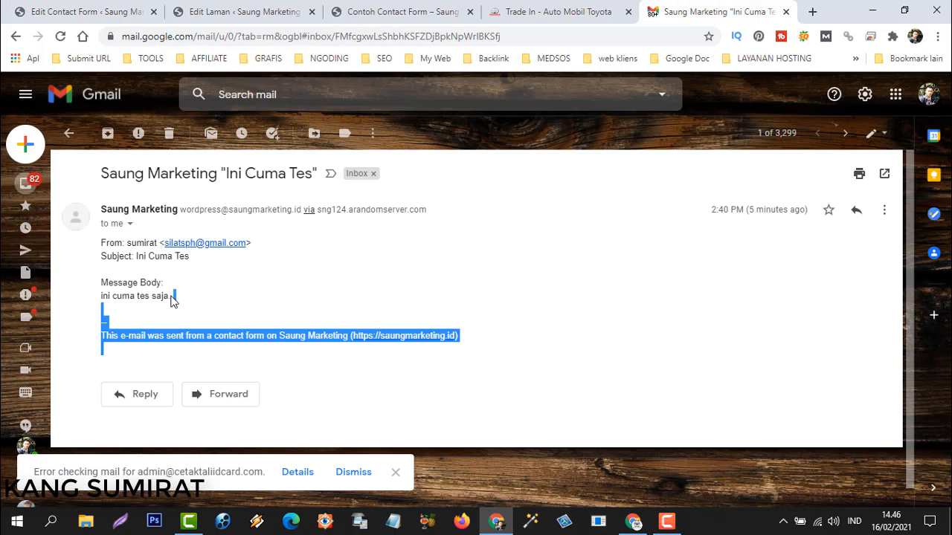
{"action": "left_click", "coordinate": [145, 296]}
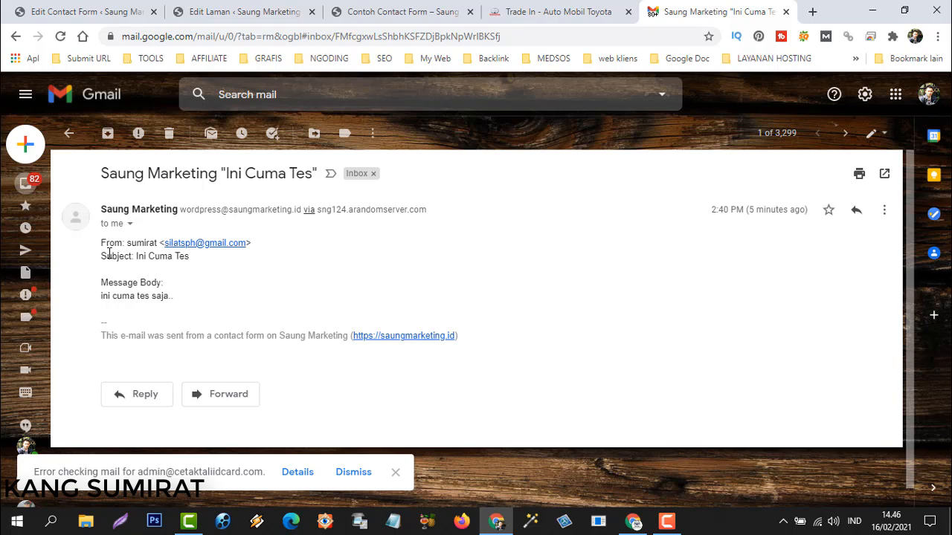
{"action": "left_click", "coordinate": [83, 10]}
Replace the Mail tab's To recipient with the suggested Gmail address.
{"action": "scroll", "coordinate": [245, 260], "scroll_direction": "up", "scroll_amount": 3}
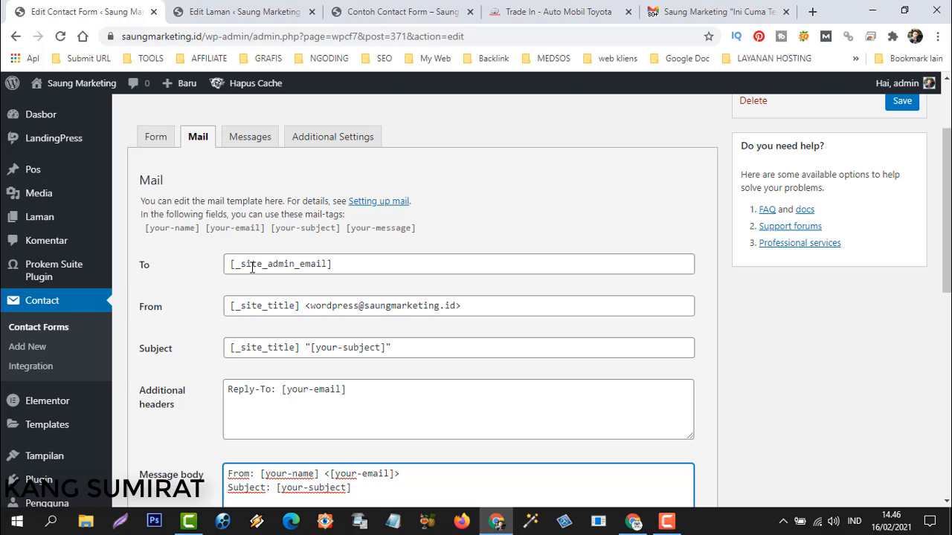
{"action": "left_click_drag", "start_coordinate": [328, 264], "coordinate": [157, 264]}
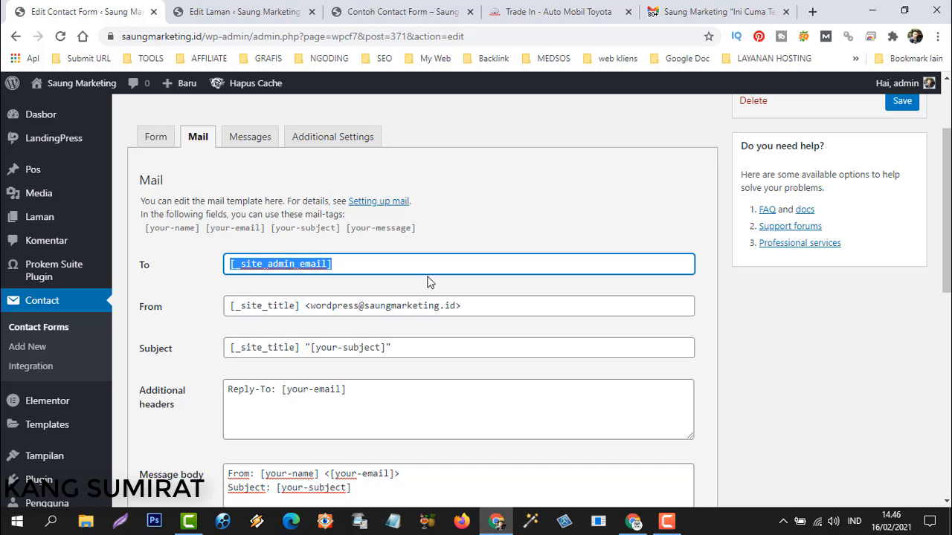
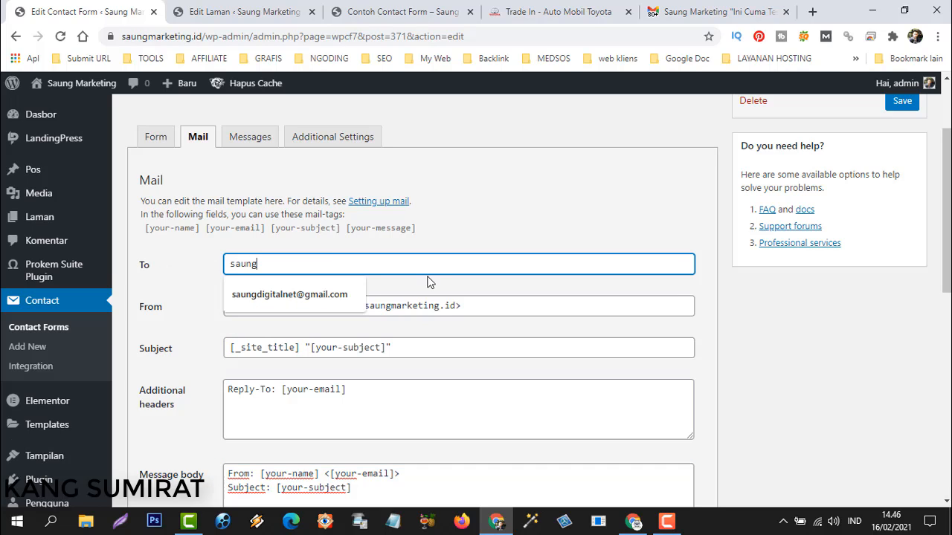
{"action": "left_click", "coordinate": [322, 296]}
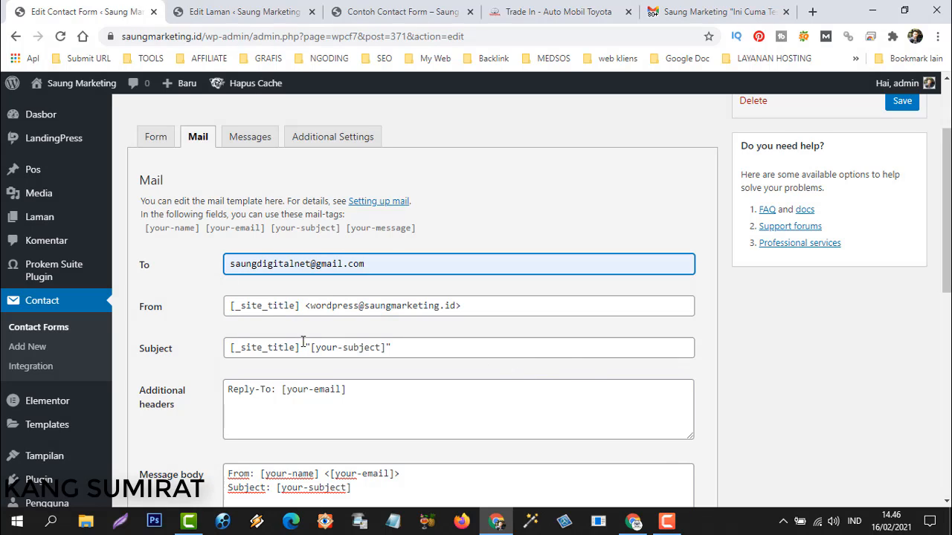
Change the From sender name from [_site_title] to 'Contoh Form'.
{"action": "left_click_drag", "start_coordinate": [301, 307], "coordinate": [228, 305]}
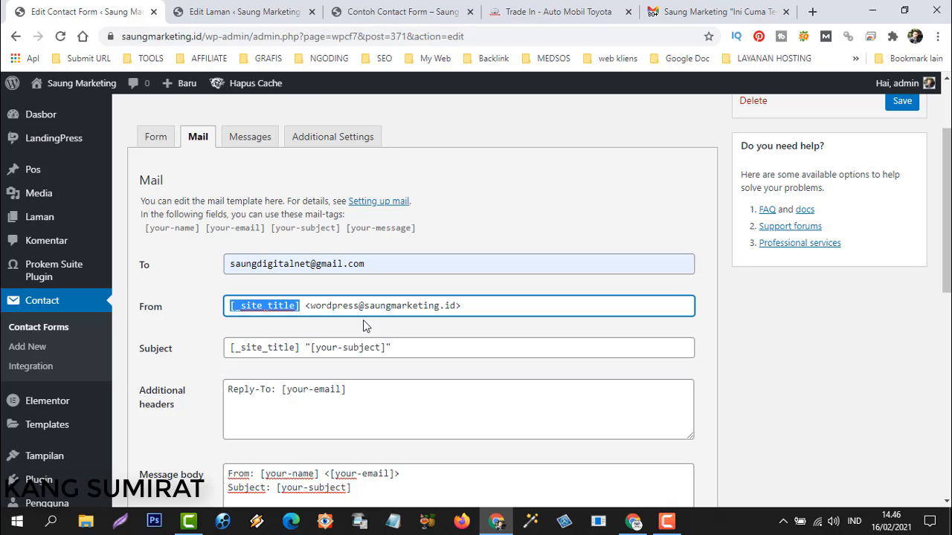
{"action": "type", "text": "Kontak"}
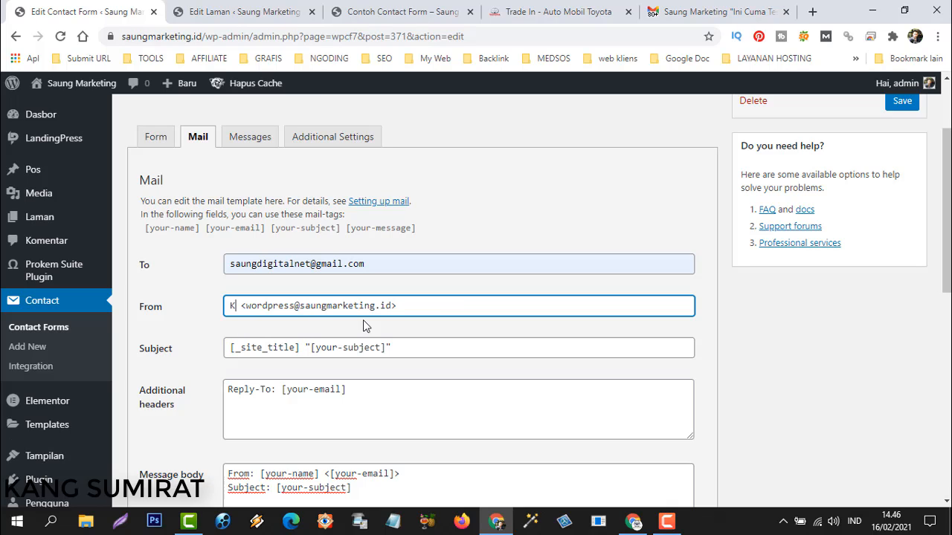
{"action": "key", "text": "BackSpace"}
{"action": "key", "text": "BackSpace"}
{"action": "key", "text": "BackSpace"}
{"action": "key", "text": "BackSpace"}
{"action": "key", "text": "BackSpace"}
{"action": "key", "text": "BackSpace"}
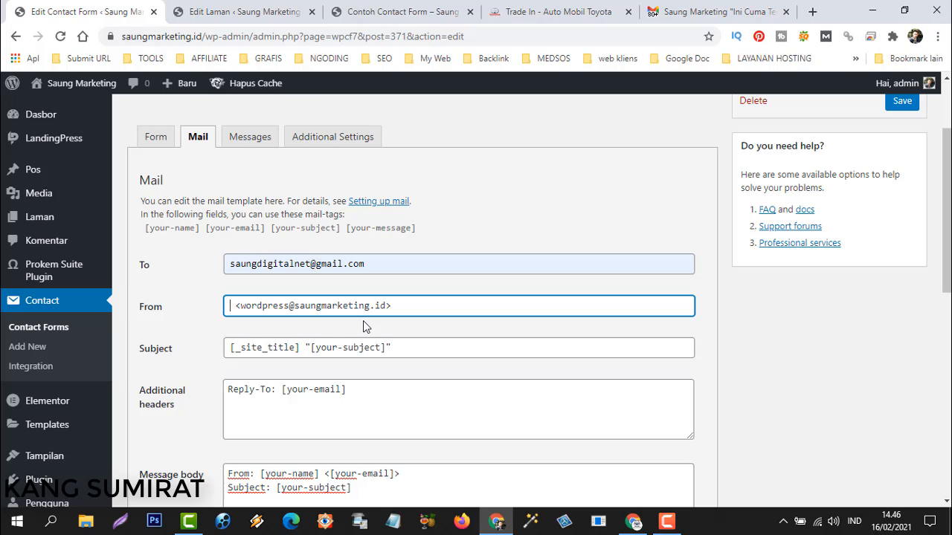
{"action": "type", "text": "Contoh"}
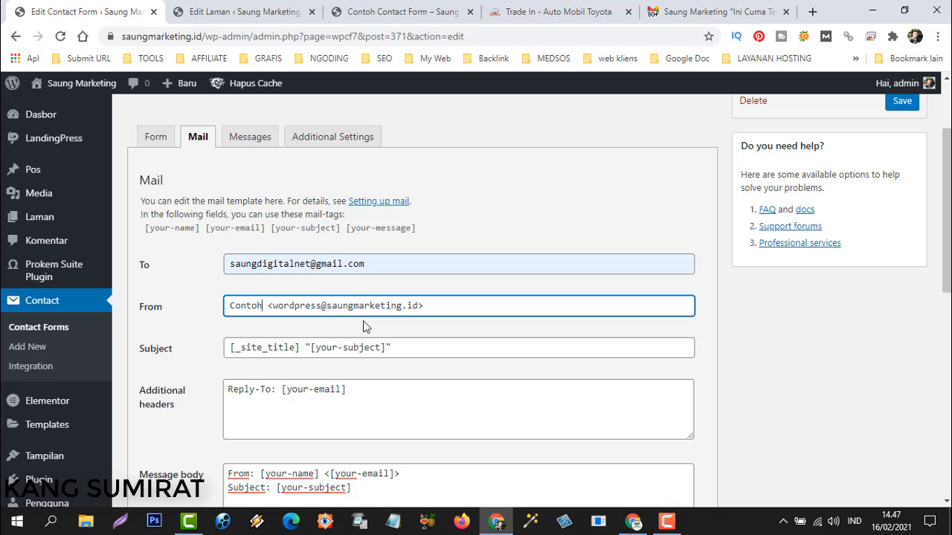
{"action": "type", "text": "Form"}
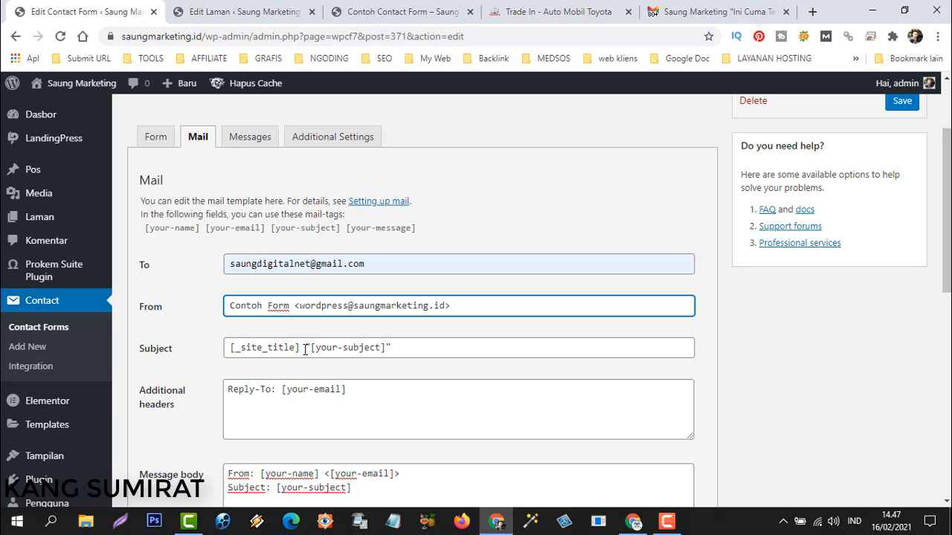
Glance at the Gmail inbox, then return to the contact form's mail settings.
{"action": "left_click", "coordinate": [682, 20]}
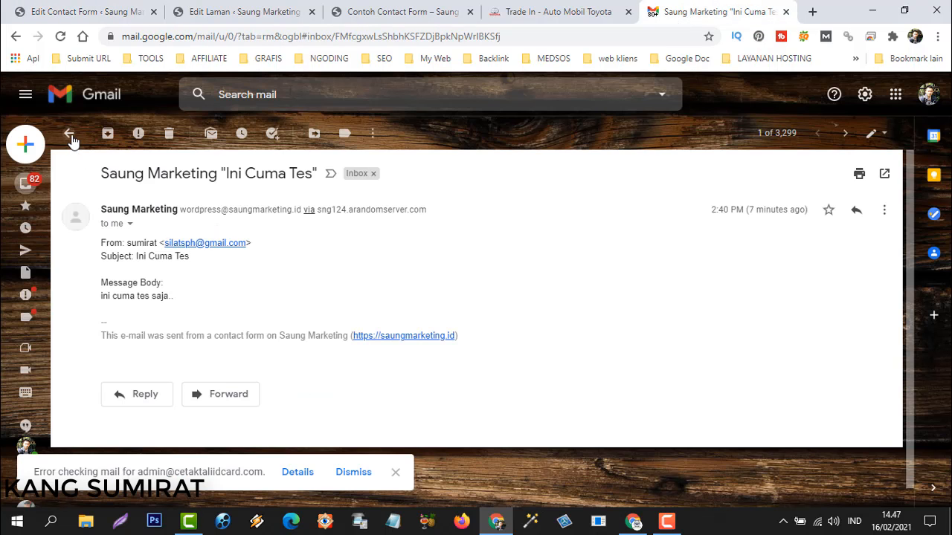
{"action": "left_click", "coordinate": [70, 134]}
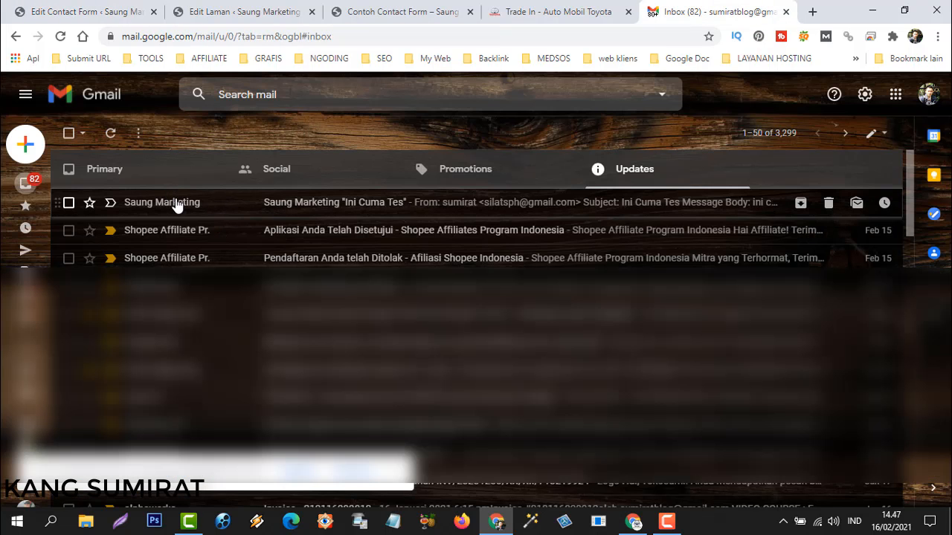
{"action": "left_click", "coordinate": [68, 12]}
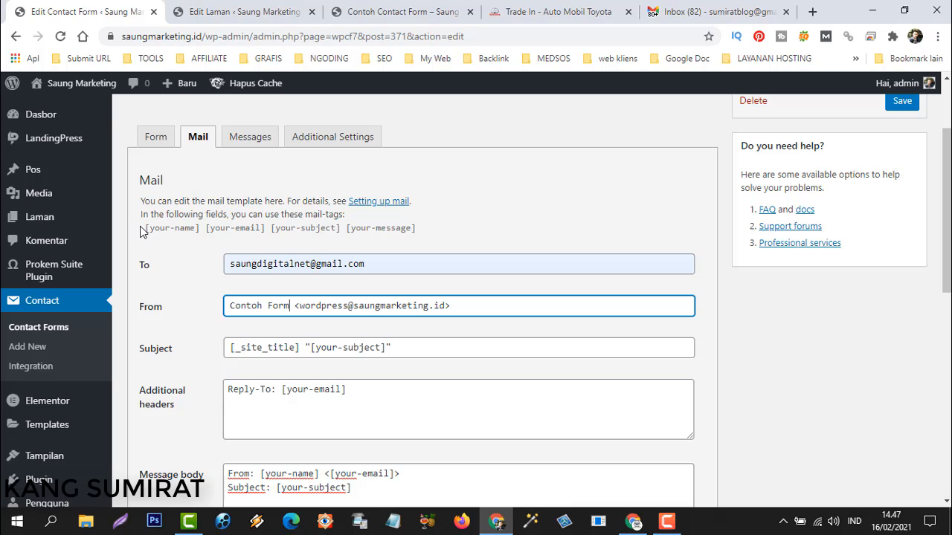
Replace [_site_title] in the mail Subject with 'Contoh Form'.
{"action": "left_click_drag", "start_coordinate": [143, 228], "coordinate": [207, 228]}
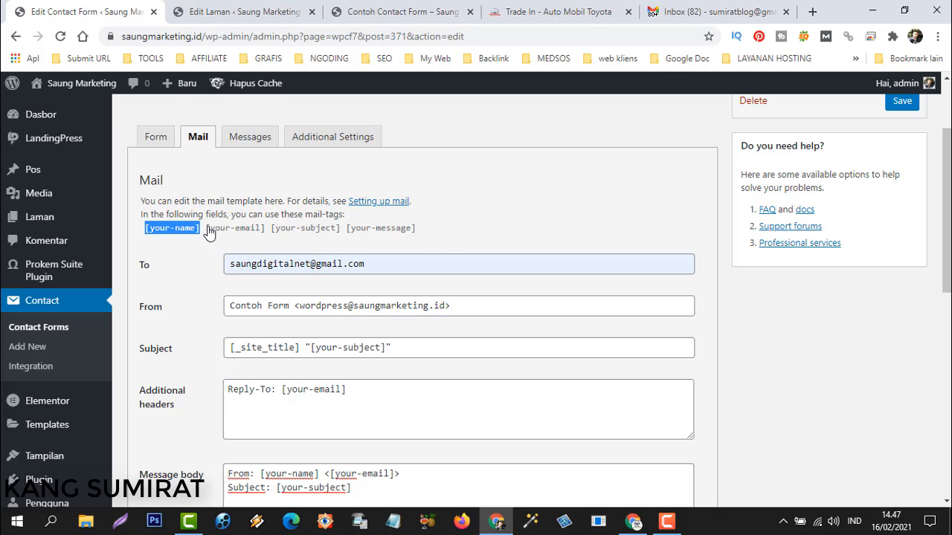
{"action": "left_click", "coordinate": [449, 236]}
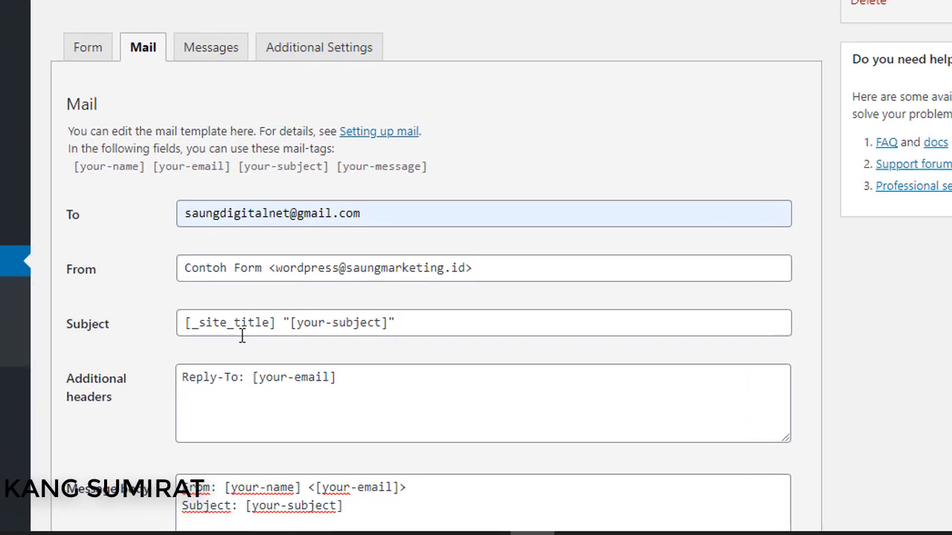
{"action": "left_click_drag", "start_coordinate": [181, 321], "coordinate": [272, 321]}
{"action": "left_click", "coordinate": [400, 331]}
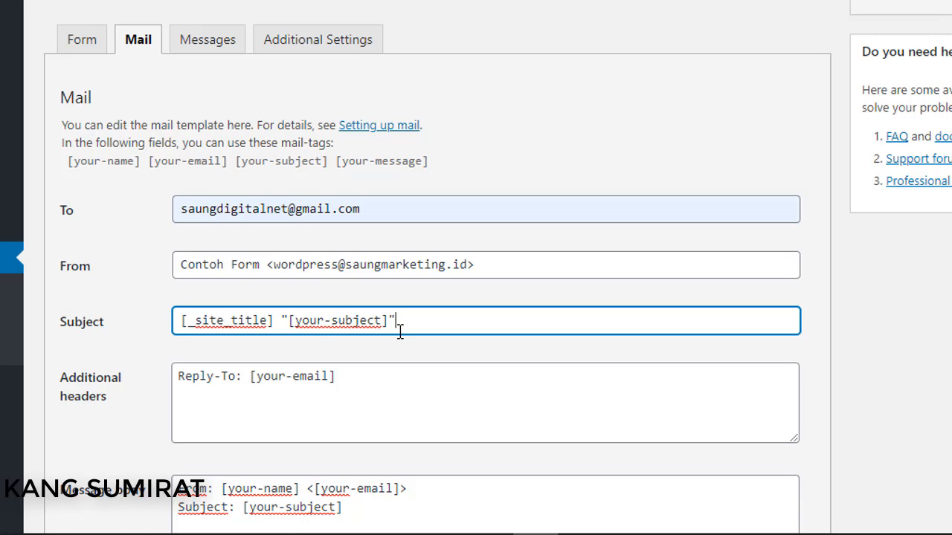
{"action": "left_click", "coordinate": [269, 320]}
{"action": "left_click_drag", "start_coordinate": [183, 321], "coordinate": [274, 321]}
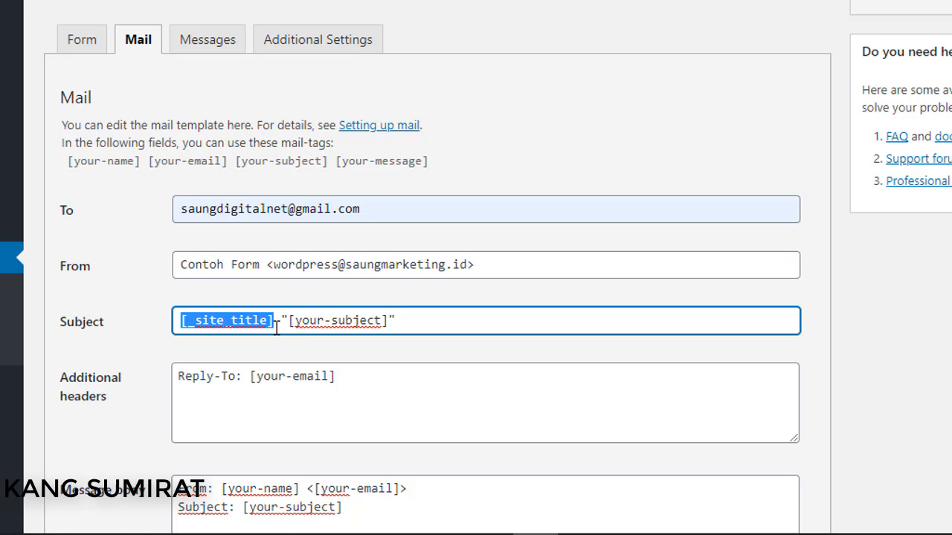
{"action": "type", "text": "Contoh "}
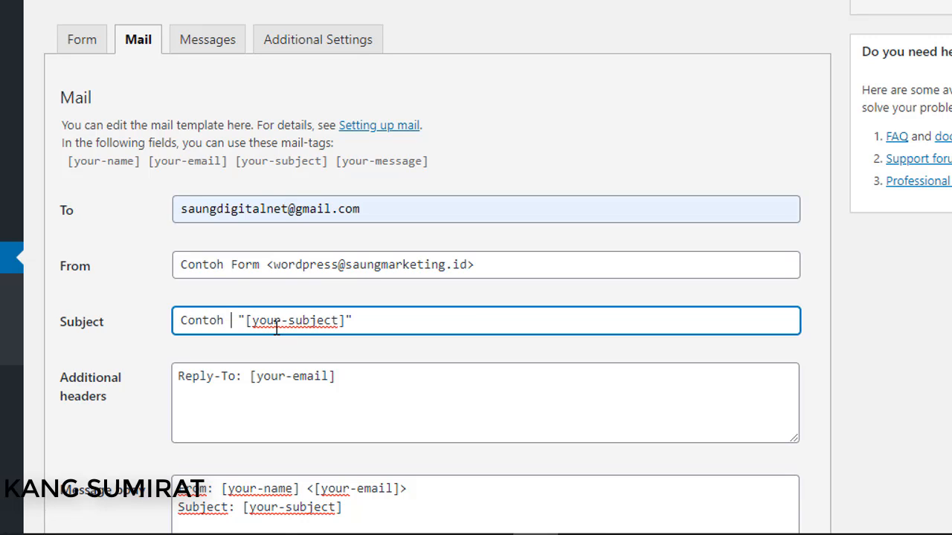
{"action": "type", "text": "Form"}
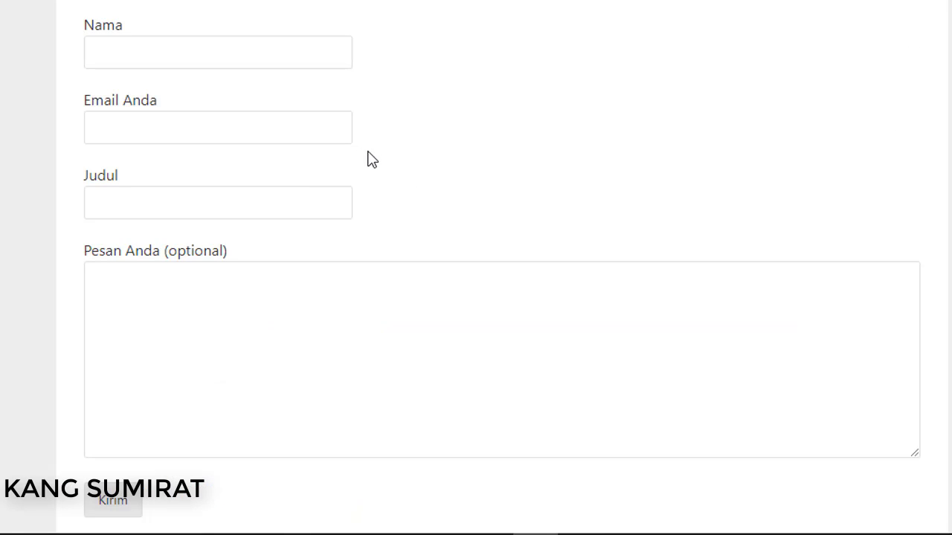
Replace [your-subject] in the Subject with 'Data Pengunjung', capitalising the D.
{"action": "scroll", "coordinate": [439, 178], "scroll_direction": "up", "scroll_amount": 4}
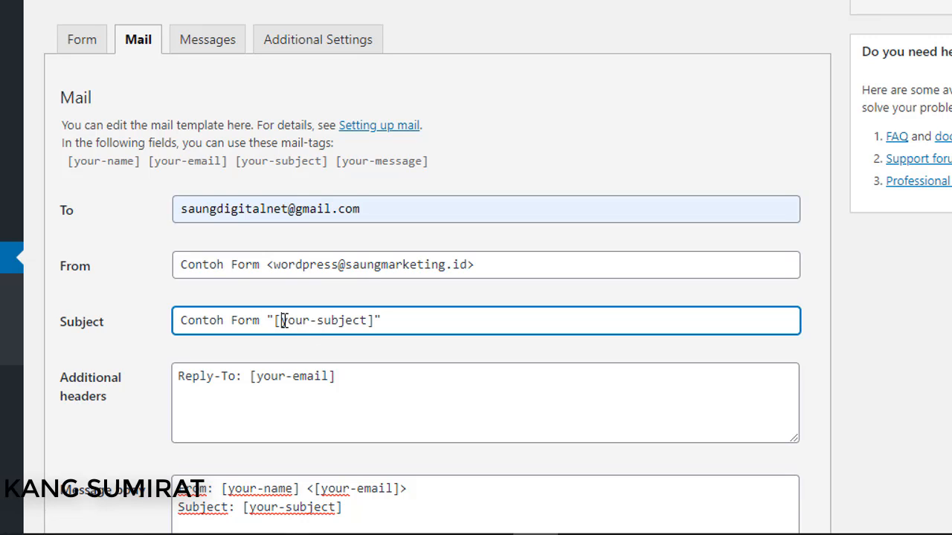
{"action": "left_click_drag", "start_coordinate": [283, 320], "coordinate": [370, 322]}
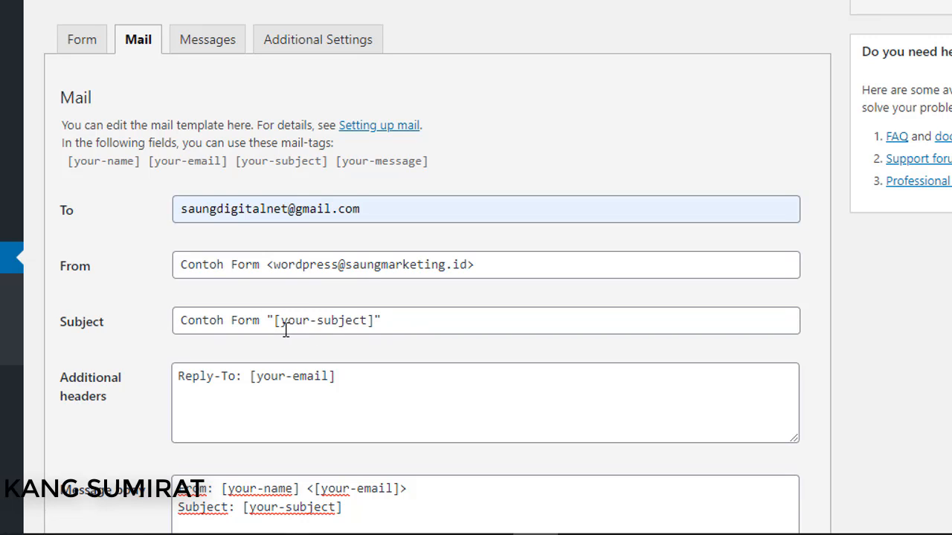
{"action": "left_click_drag", "start_coordinate": [274, 320], "coordinate": [374, 321]}
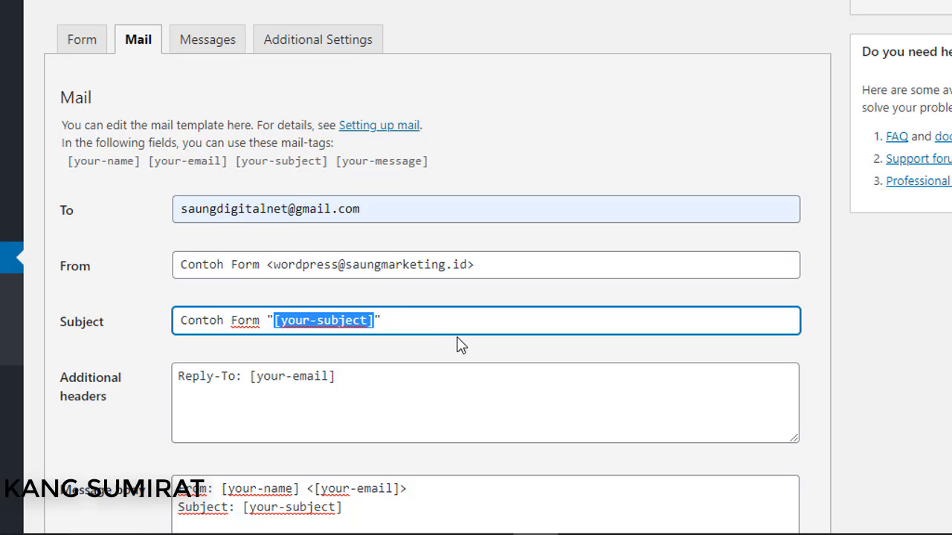
{"action": "type", "text": "data "}
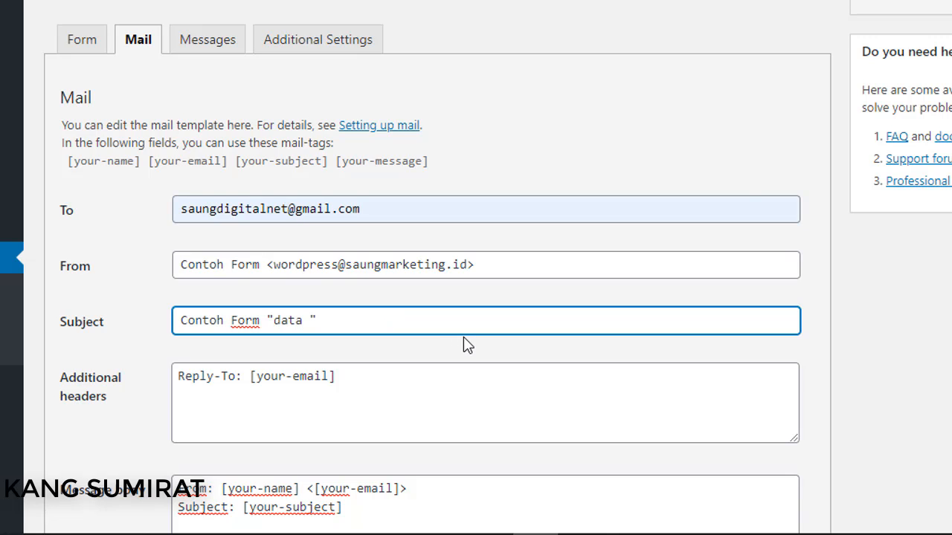
{"action": "type", "text": "Pengunjung"}
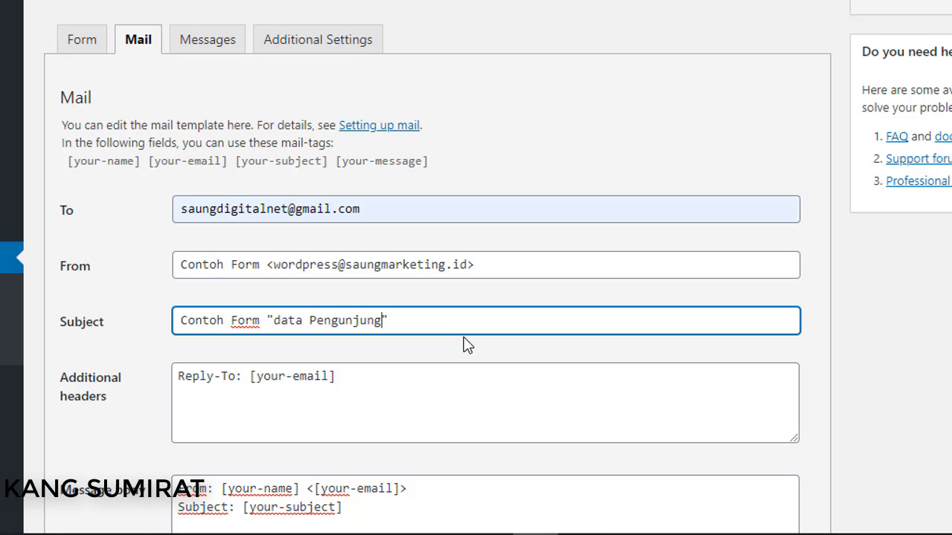
{"action": "left_click", "coordinate": [281, 321]}
{"action": "key", "text": "BackSpace"}
{"action": "type", "text": "D"}
{"action": "left_click", "coordinate": [405, 319]}
In the Message body, retype the 'Message Body' label above [your-message] as 'isi Pesan'.
{"action": "scroll", "coordinate": [248, 397], "scroll_direction": "down", "scroll_amount": 4}
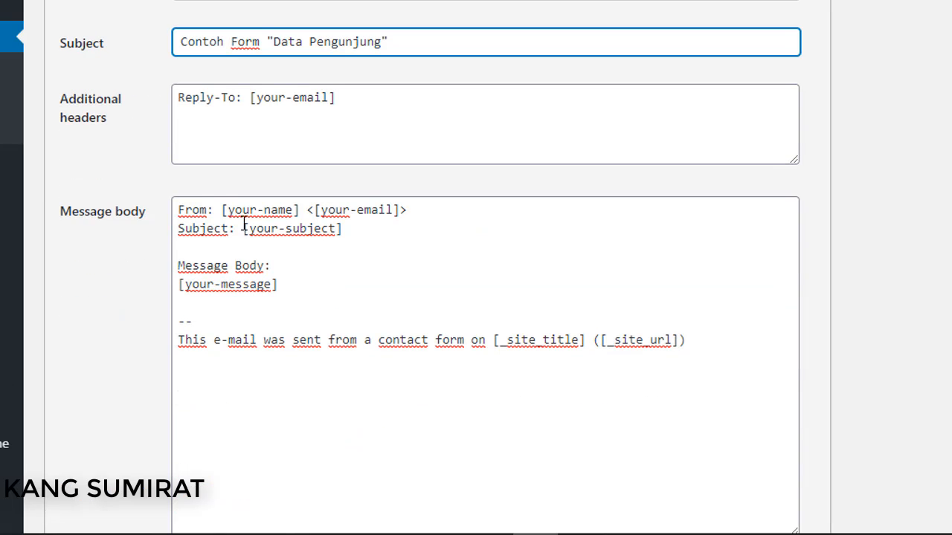
{"action": "left_click", "coordinate": [298, 270]}
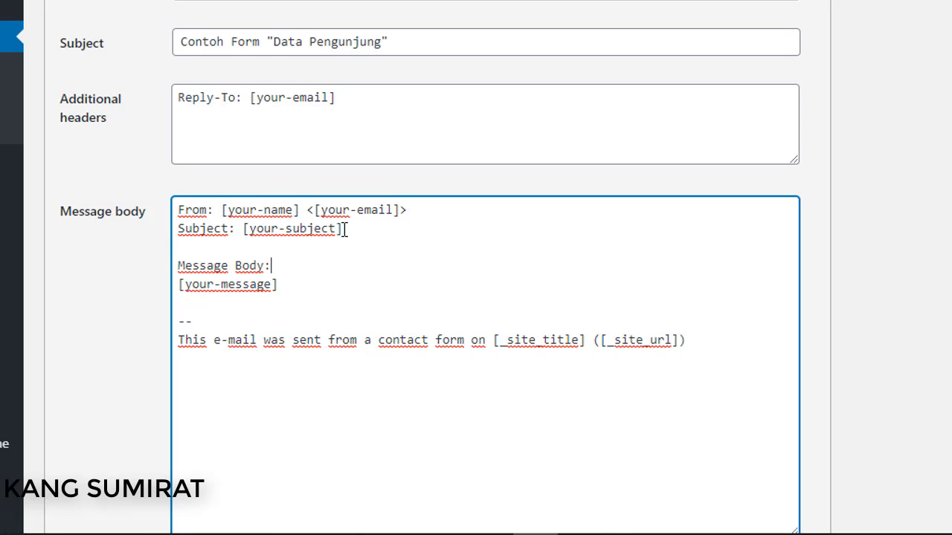
{"action": "left_click_drag", "start_coordinate": [180, 210], "coordinate": [365, 228]}
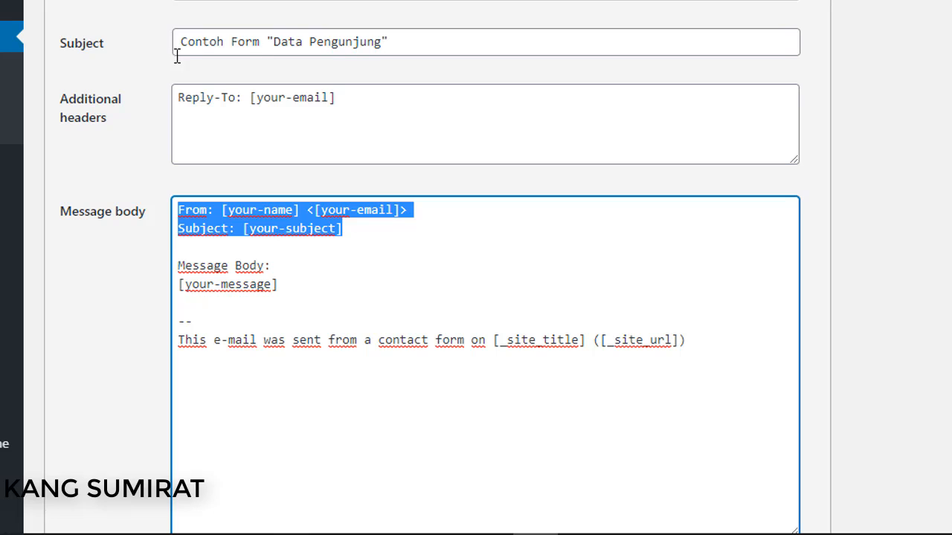
{"action": "left_click", "coordinate": [313, 277]}
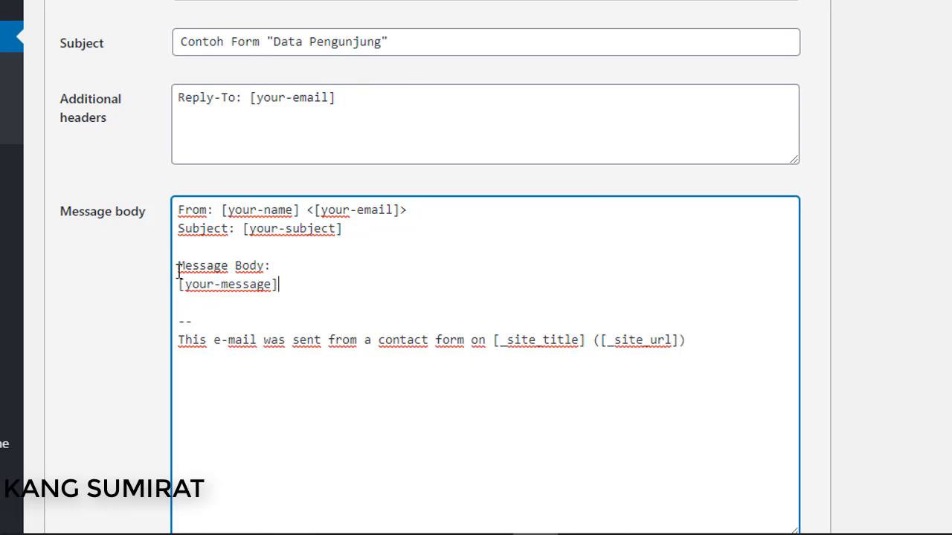
{"action": "left_click_drag", "start_coordinate": [180, 268], "coordinate": [264, 266]}
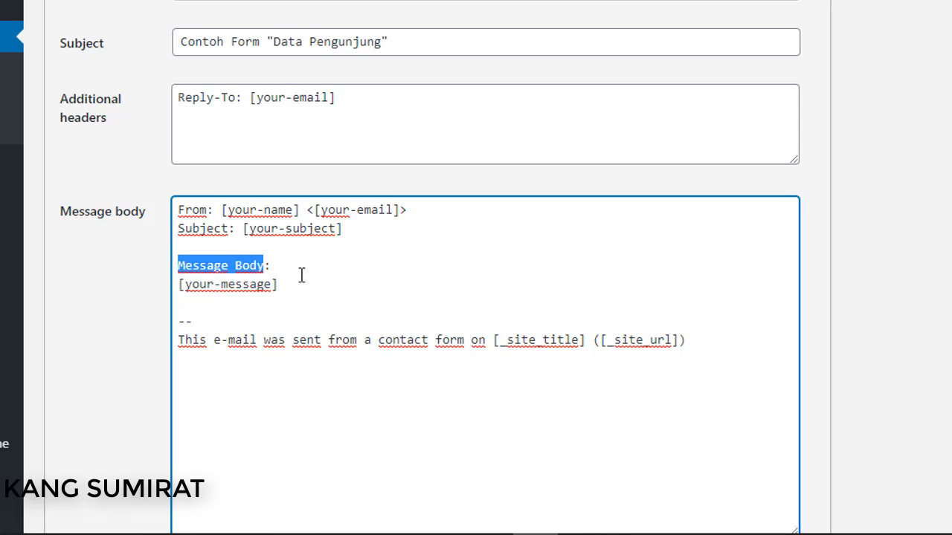
{"action": "type", "text": "isi Pes"}
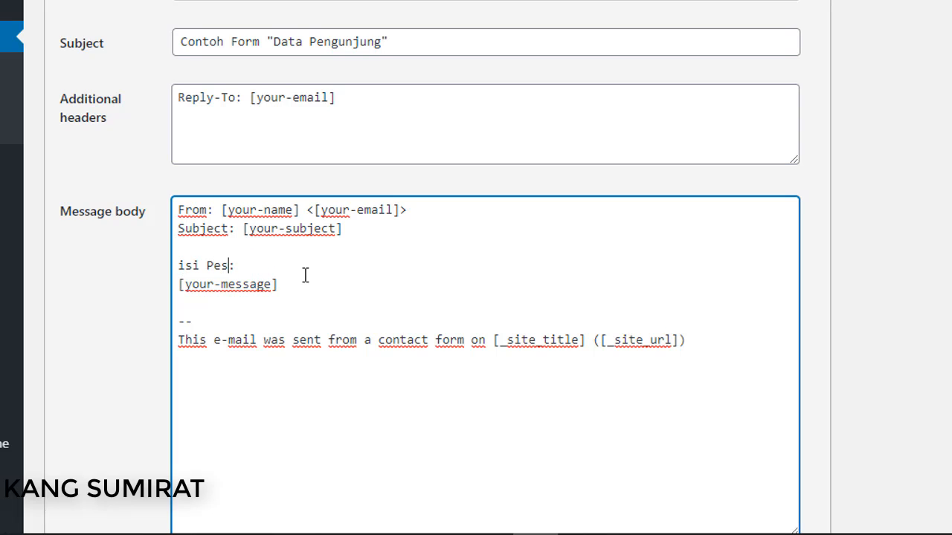
{"action": "type", "text": "an"}
{"action": "left_click", "coordinate": [231, 248]}
{"action": "left_click", "coordinate": [229, 229]}
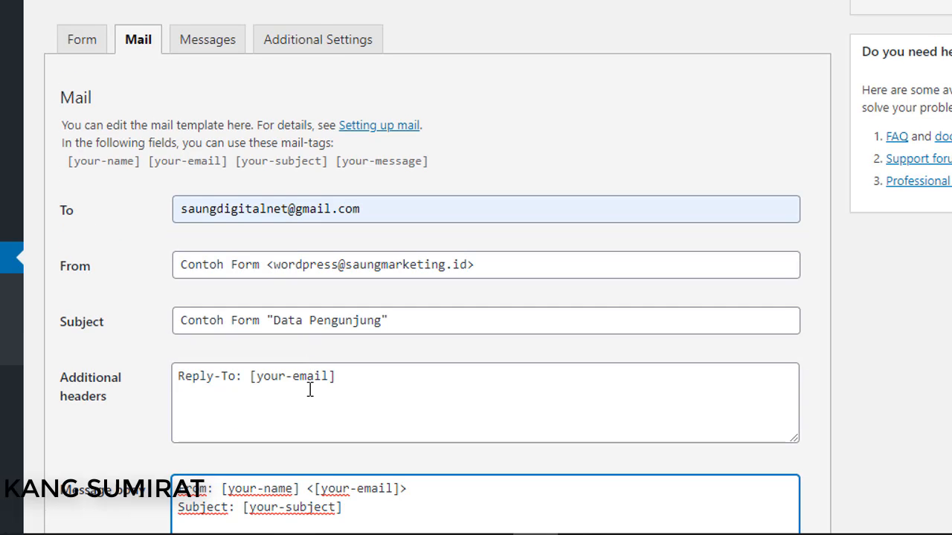
{"action": "scroll", "coordinate": [300, 297], "scroll_direction": "up", "scroll_amount": 4}
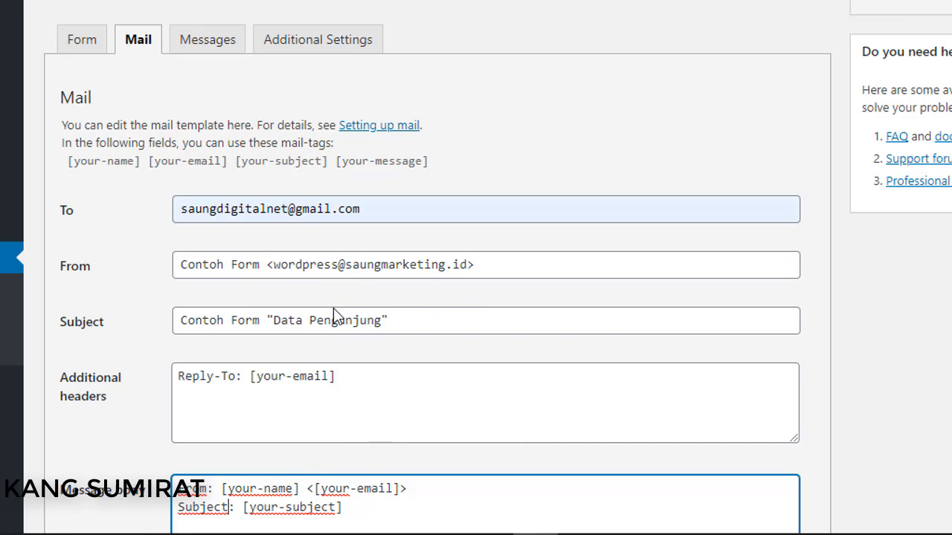
{"action": "left_click", "coordinate": [426, 325]}
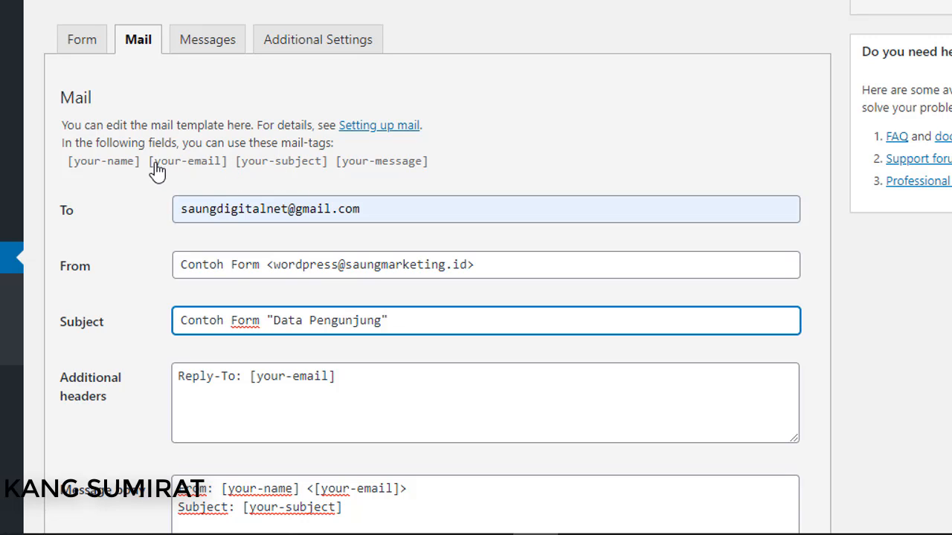
{"action": "left_click_drag", "start_coordinate": [150, 170], "coordinate": [230, 168]}
{"action": "key", "text": "ctrl+c"}
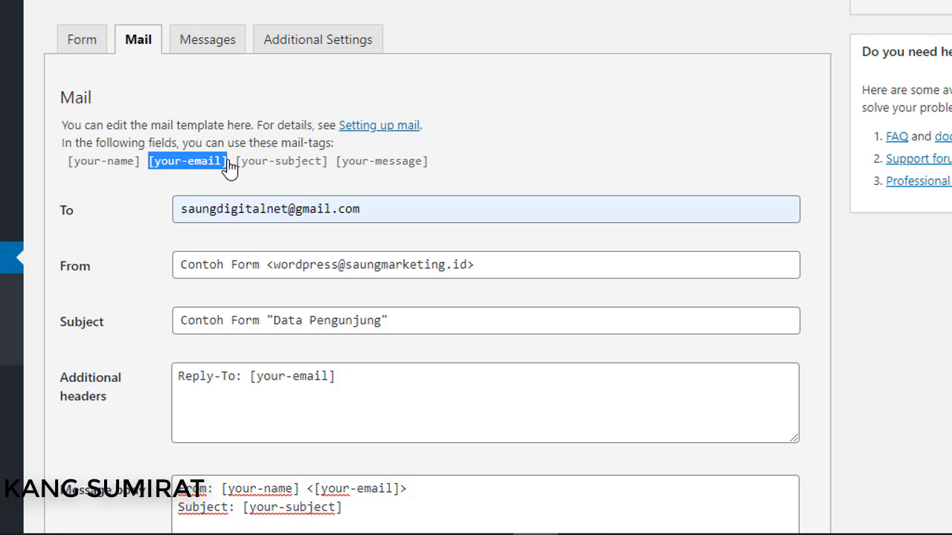
{"action": "left_click", "coordinate": [452, 322]}
{"action": "key", "text": "ctrl+v"}
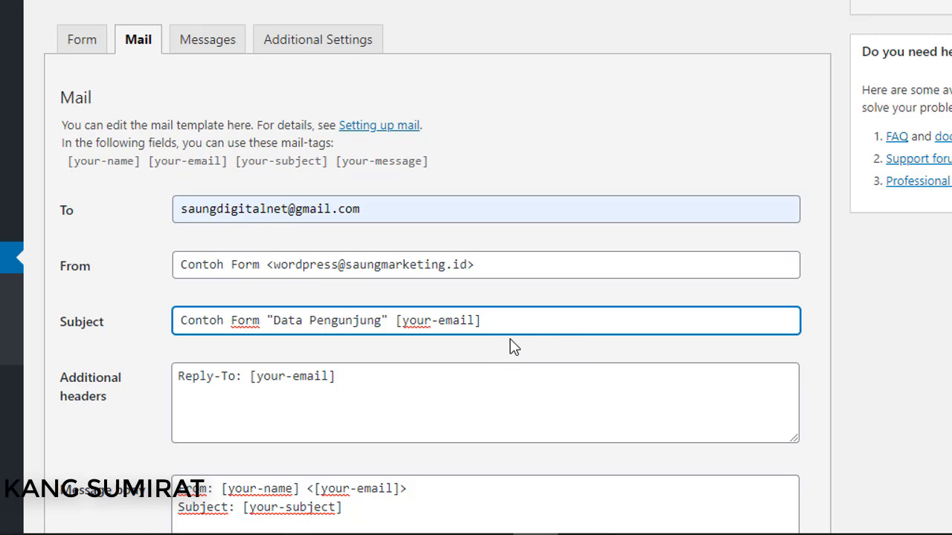
{"action": "key", "text": "BackSpace"}
{"action": "key", "text": "BackSpace"}
{"action": "key", "text": "BackSpace"}
{"action": "key", "text": "BackSpace"}
{"action": "key", "text": "BackSpace"}
{"action": "key", "text": "BackSpace"}
{"action": "key", "text": "BackSpace"}
{"action": "key", "text": "BackSpace"}
{"action": "key", "text": "BackSpace"}
{"action": "key", "text": "BackSpace"}
{"action": "key", "text": "BackSpace"}
{"action": "key", "text": "BackSpace"}
{"action": "key", "text": "BackSpace"}
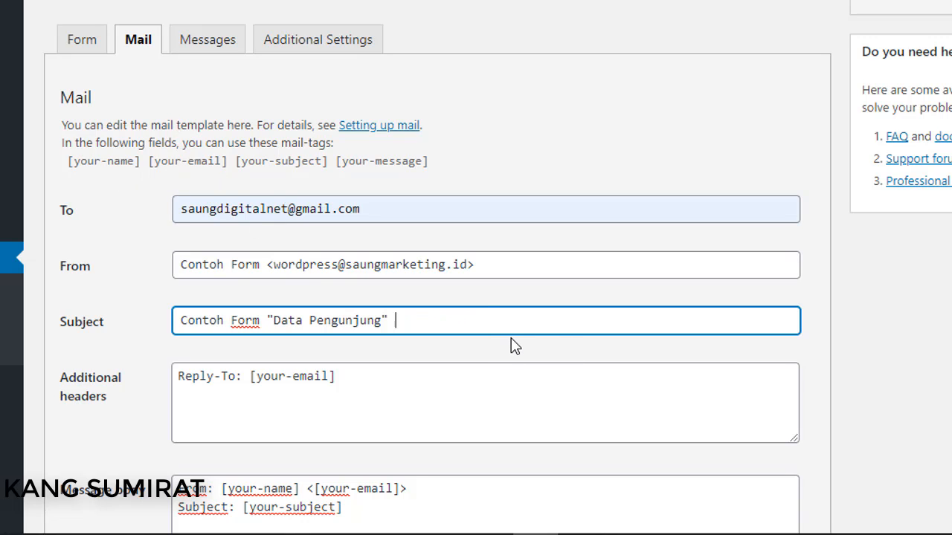
{"action": "scroll", "coordinate": [397, 344], "scroll_direction": "down", "scroll_amount": 4}
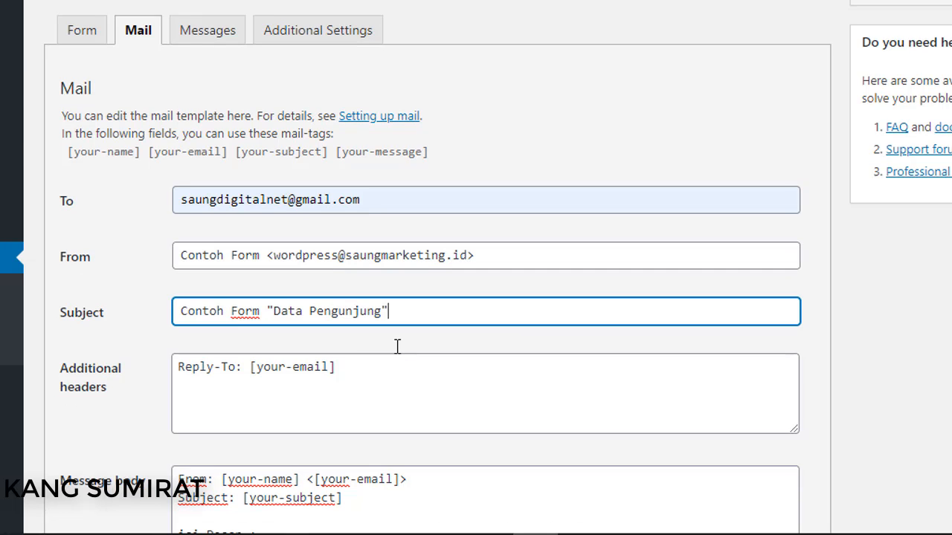
{"action": "left_click", "coordinate": [278, 309]}
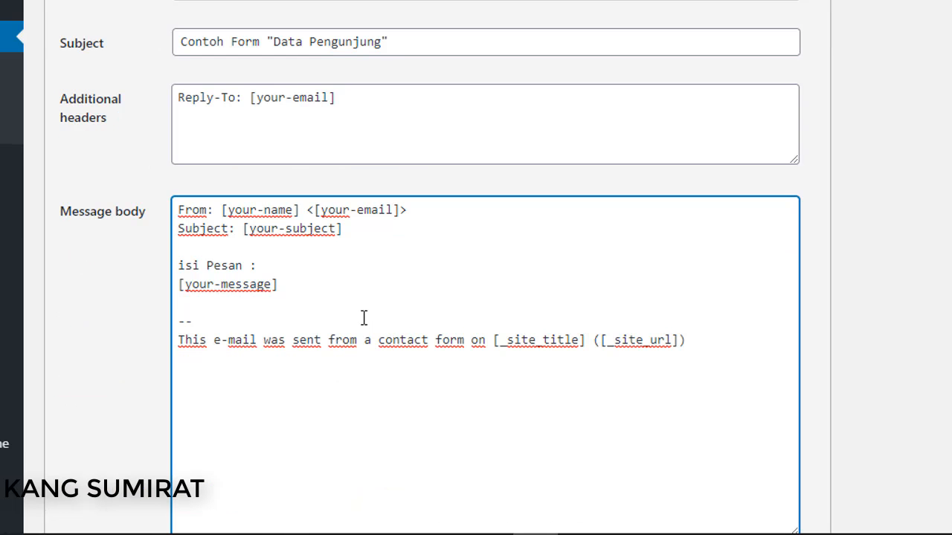
{"action": "scroll", "coordinate": [670, 357], "scroll_direction": "up", "scroll_amount": 6}
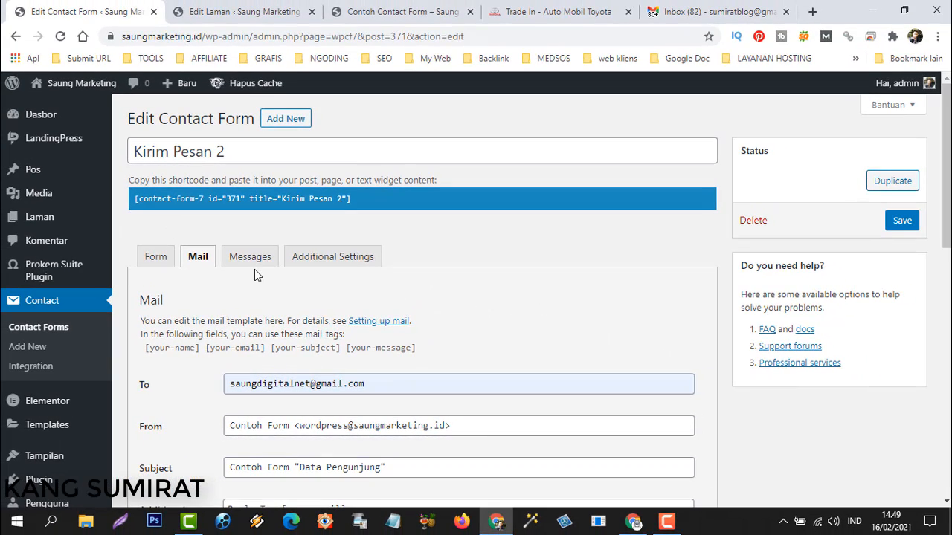
Change the success message to 'Terimakasih sudah mengisi formulir ini. :)' on the Messages tab and save.
{"action": "left_click", "coordinate": [231, 243]}
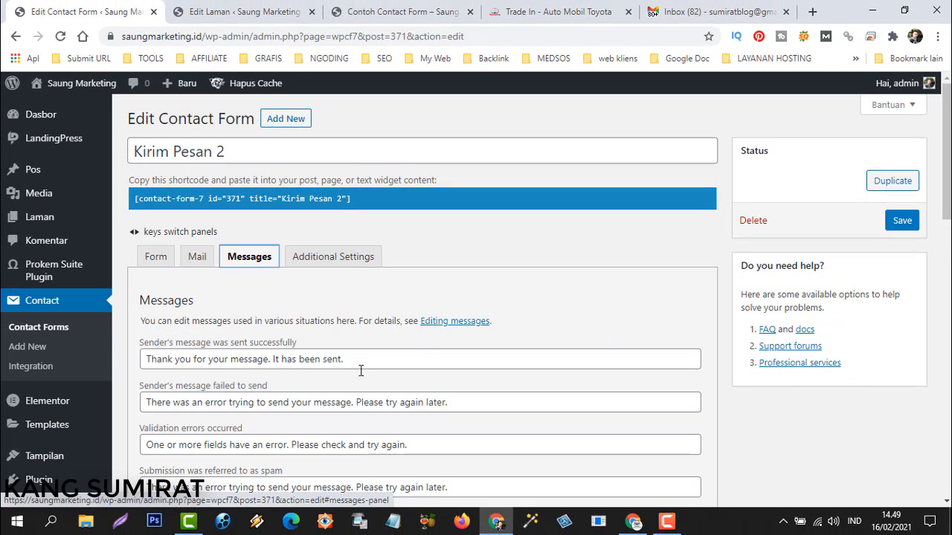
{"action": "left_click", "coordinate": [383, 13]}
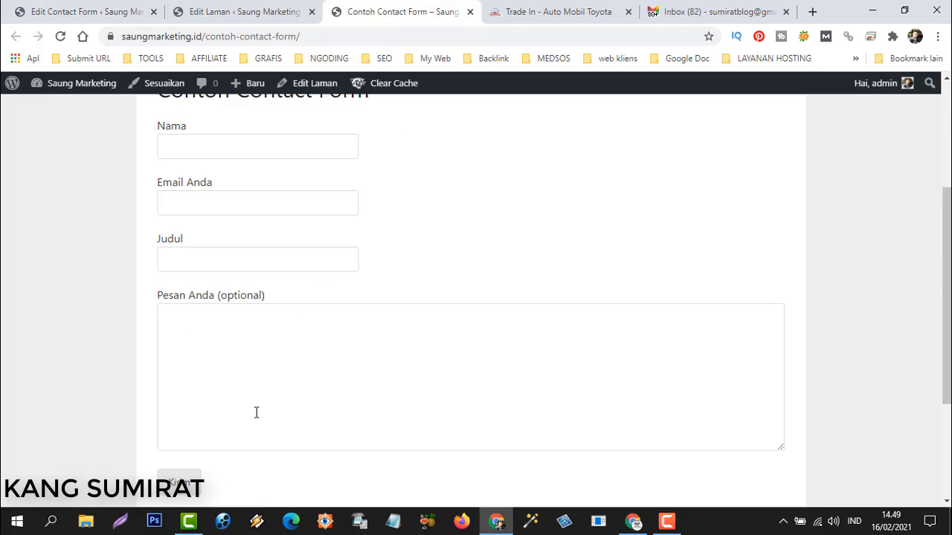
{"action": "scroll", "coordinate": [255, 412], "scroll_direction": "down", "scroll_amount": 3}
{"action": "left_click", "coordinate": [119, 12]}
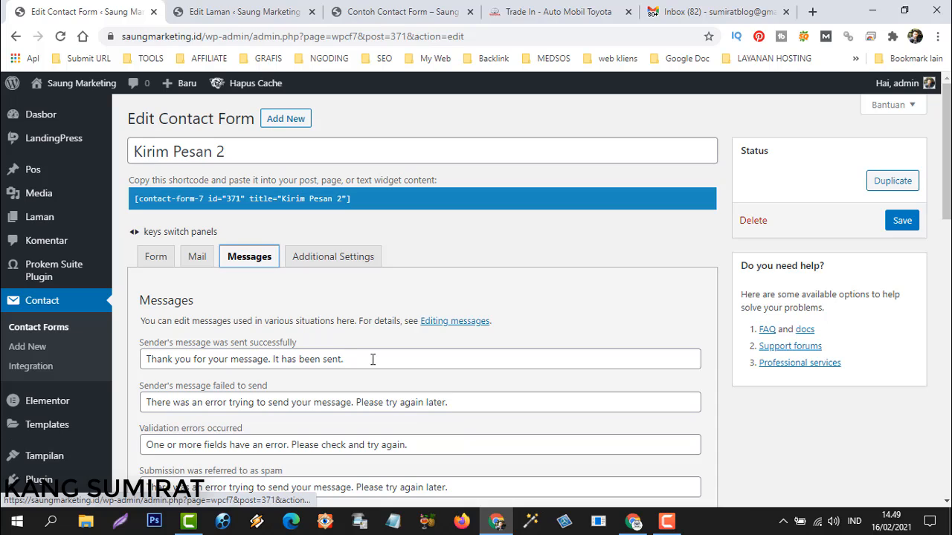
{"action": "triple_click", "coordinate": [373, 359]}
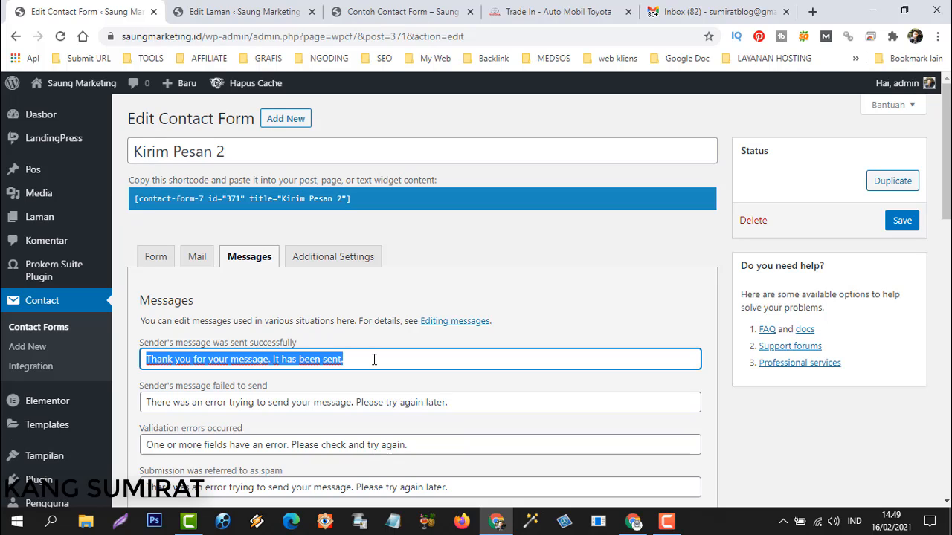
{"action": "type", "text": "Terima"}
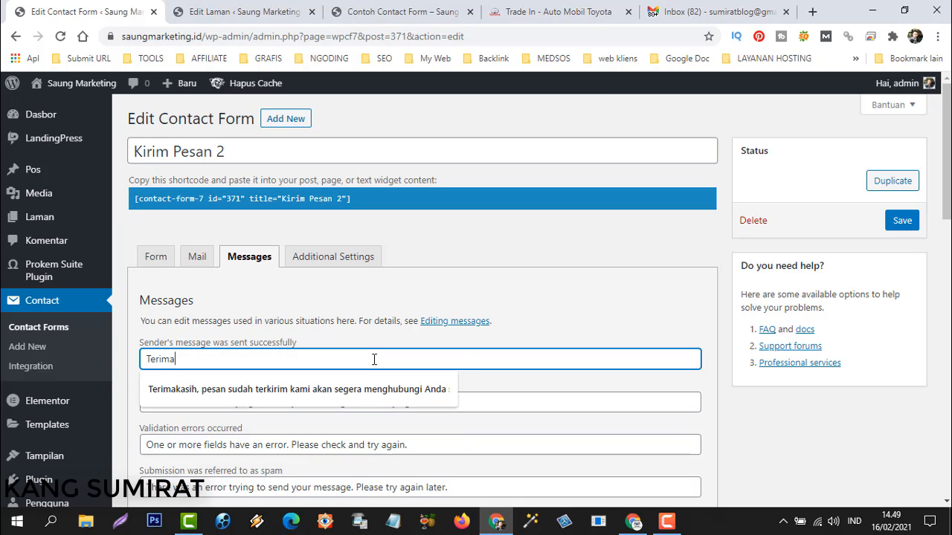
{"action": "type", "text": "kasih sudah mengisi formulir ini. :)"}
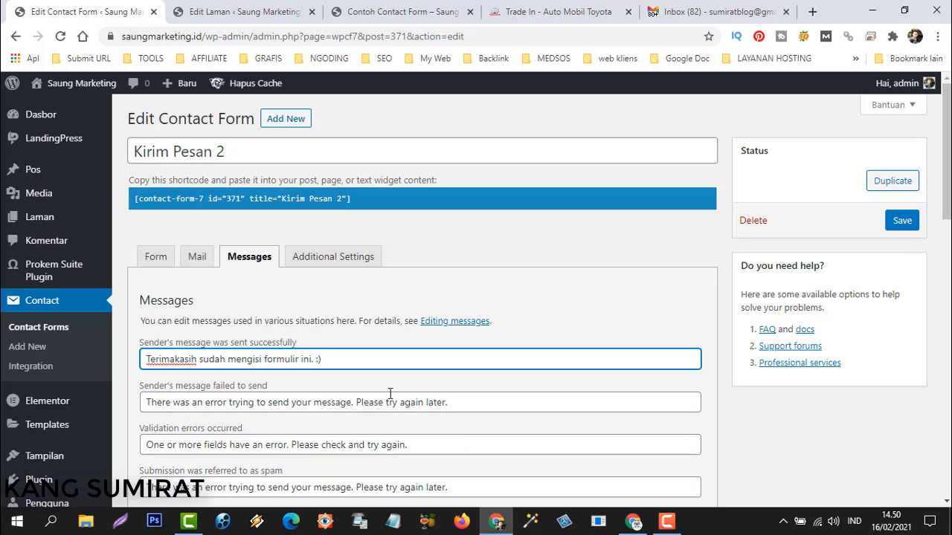
{"action": "left_click", "coordinate": [901, 221]}
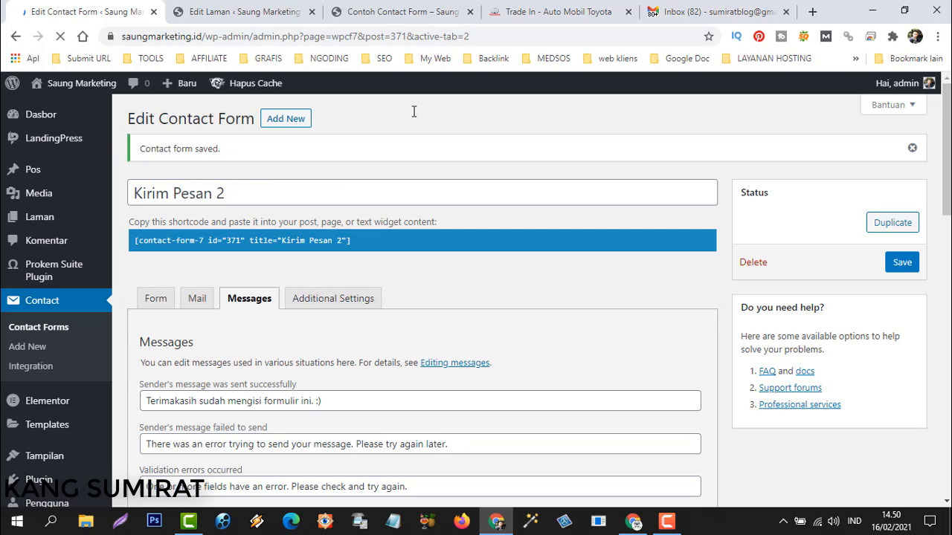
Reload the Contoh Contact Form page to get a fresh form.
{"action": "left_click", "coordinate": [395, 13]}
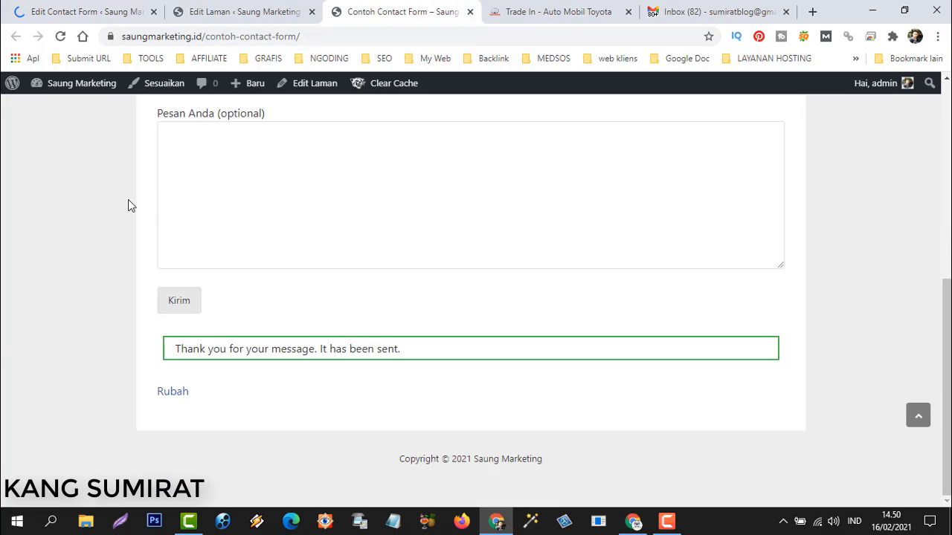
{"action": "scroll", "coordinate": [155, 270], "scroll_direction": "up", "scroll_amount": 5}
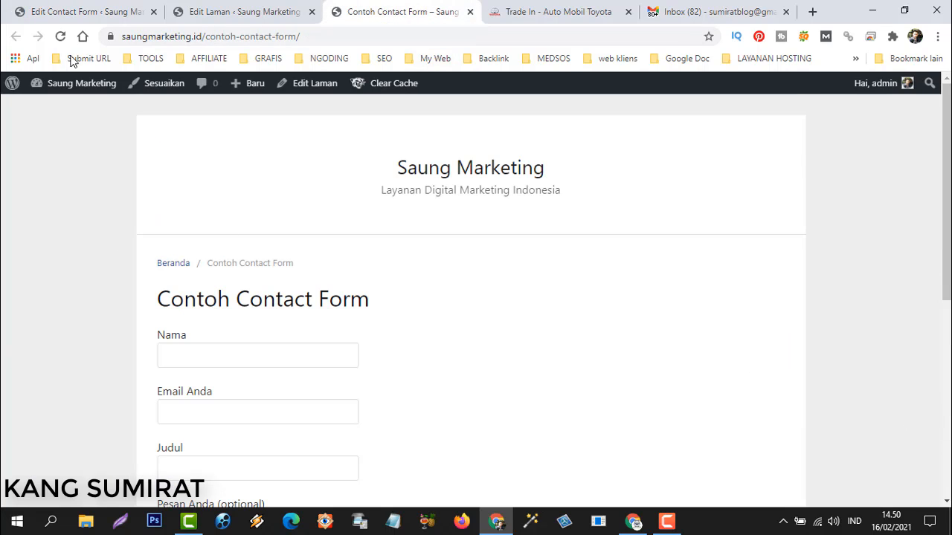
{"action": "left_click", "coordinate": [60, 36]}
{"action": "scroll", "coordinate": [104, 268], "scroll_direction": "down", "scroll_amount": 3}
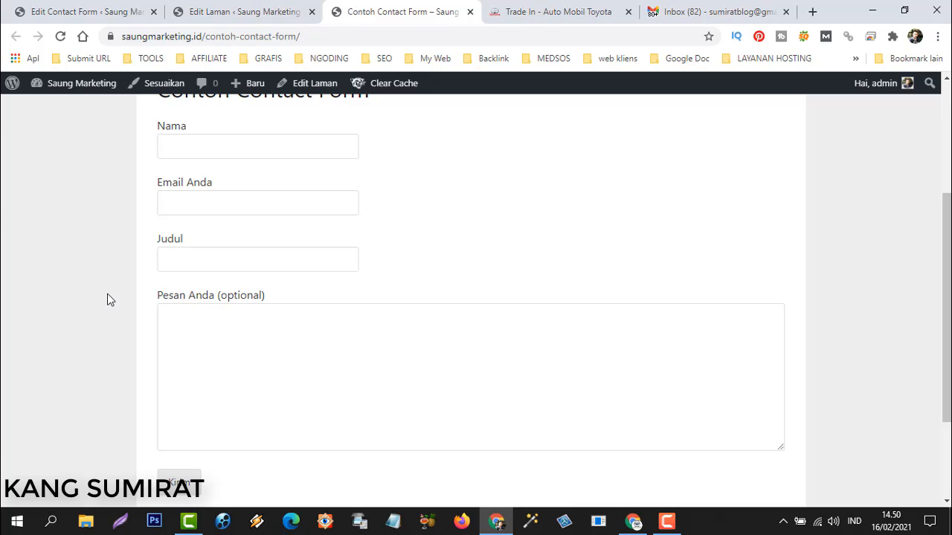
{"action": "scroll", "coordinate": [106, 298], "scroll_direction": "down", "scroll_amount": 2}
{"action": "scroll", "coordinate": [112, 297], "scroll_direction": "up", "scroll_amount": 3}
Fill in Nama with a name, Email with a suggested address, and Judul 'Tes Formuli'.
{"action": "left_click", "coordinate": [238, 216]}
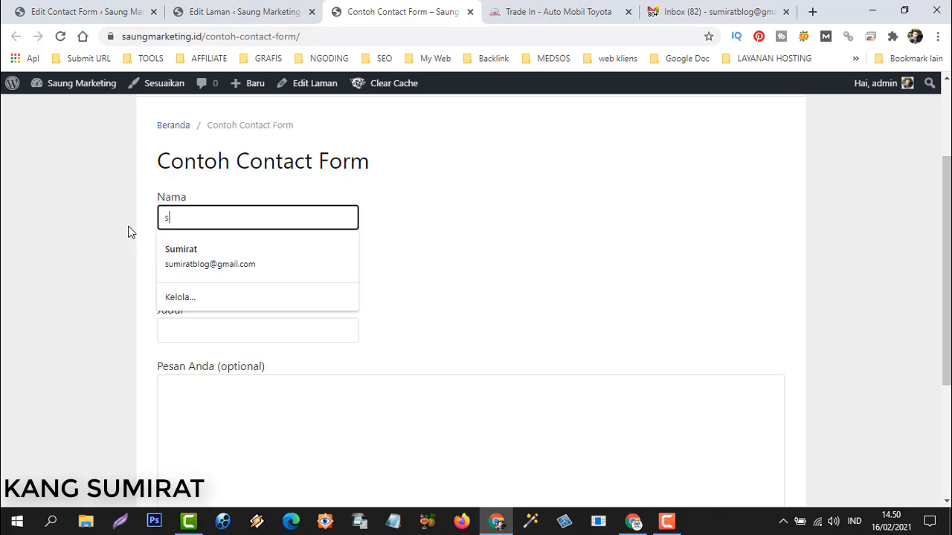
{"action": "type", "text": "su"}
{"action": "key", "text": "BackSpace"}
{"action": "key", "text": "BackSpace"}
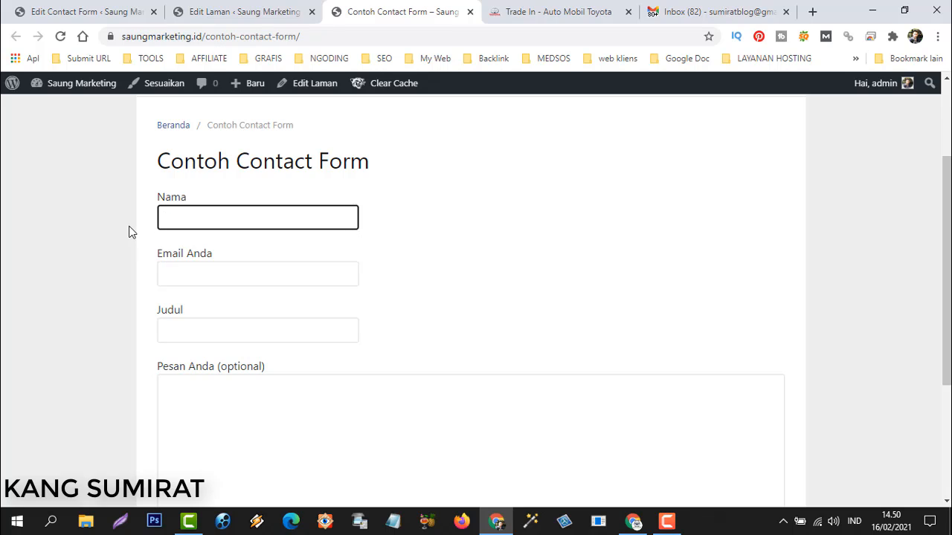
{"action": "type", "text": "Sumirat"}
{"action": "left_click", "coordinate": [128, 232]}
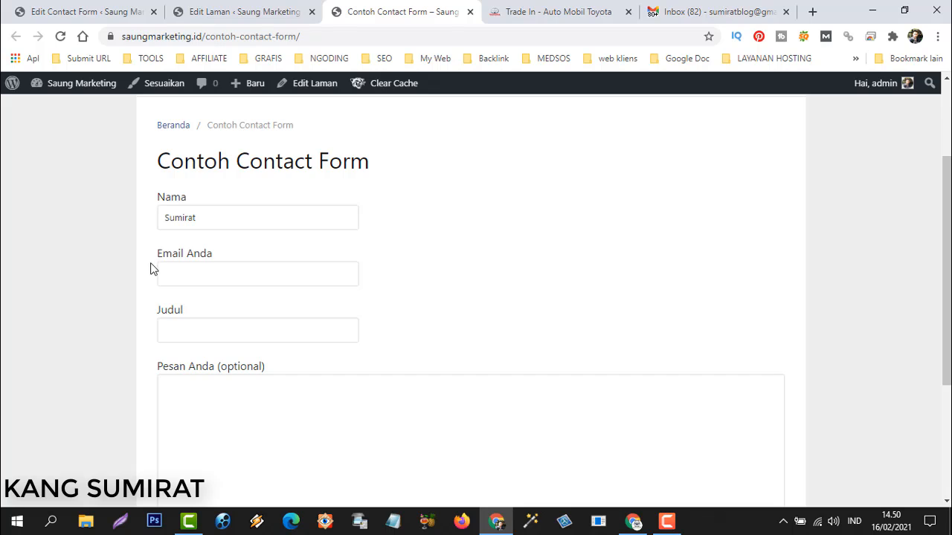
{"action": "left_click", "coordinate": [173, 267]}
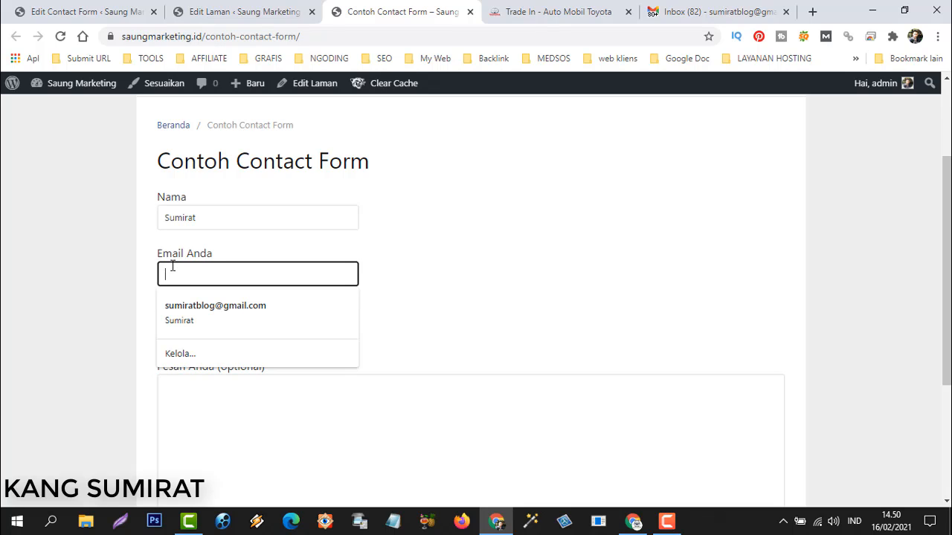
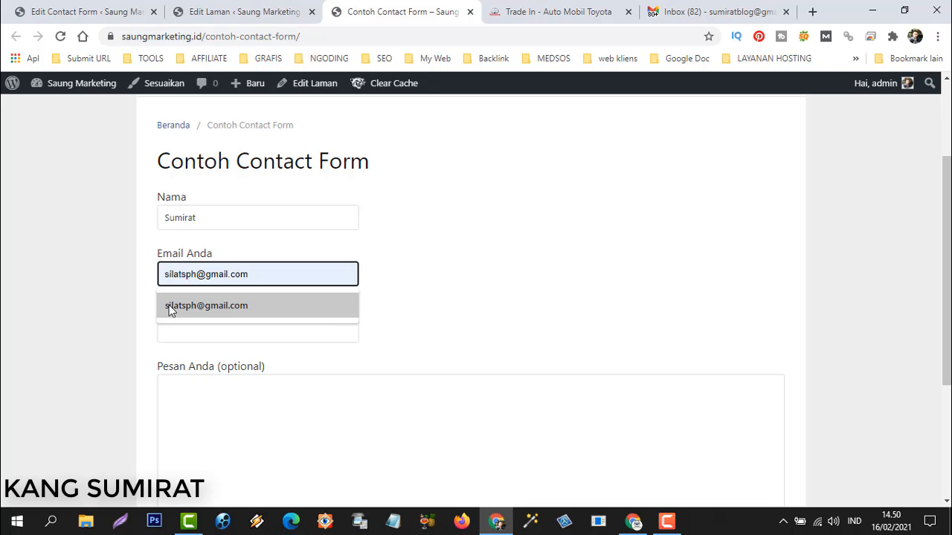
{"action": "left_click", "coordinate": [170, 306]}
{"action": "left_click", "coordinate": [178, 329]}
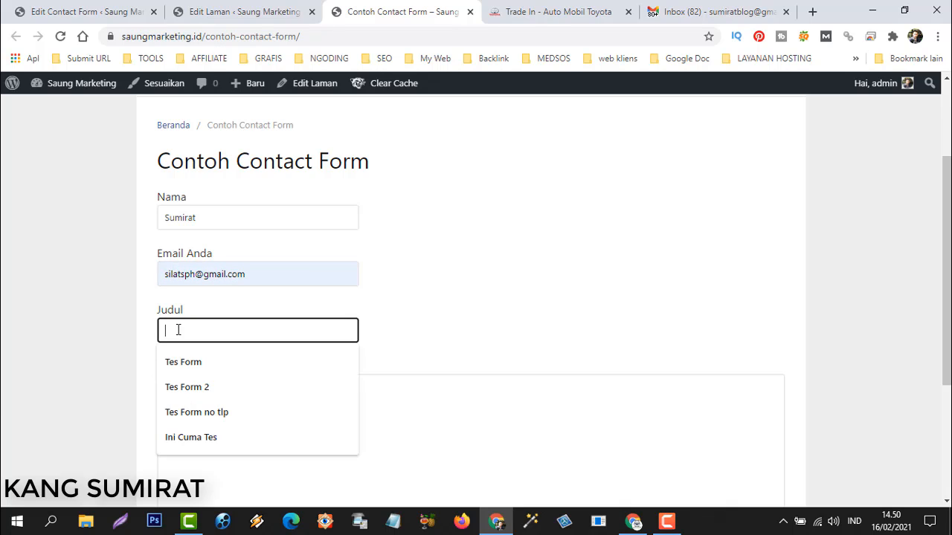
{"action": "type", "text": "Tes Fo"}
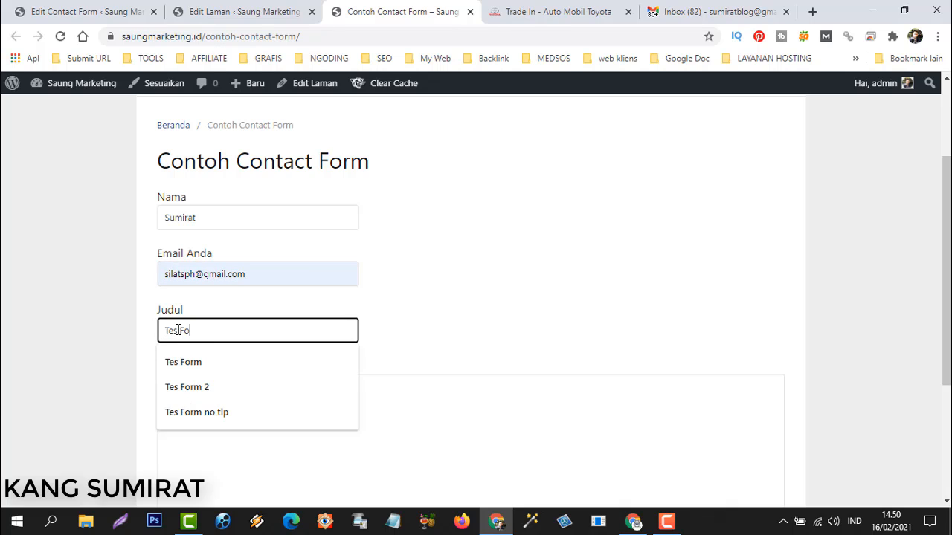
{"action": "type", "text": "rmulir"}
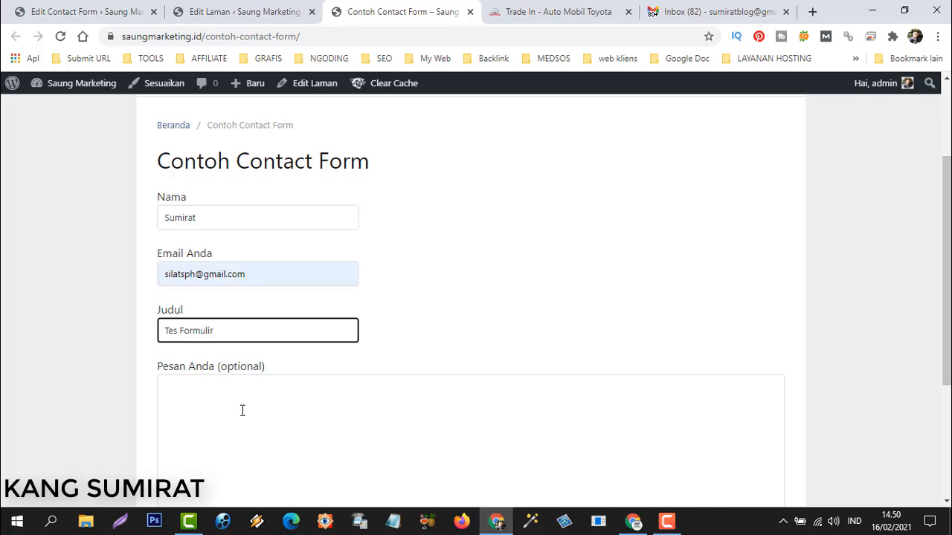
Write the Pesan Anda message with a repeated pasted line and submit the form.
{"action": "left_click", "coordinate": [241, 411]}
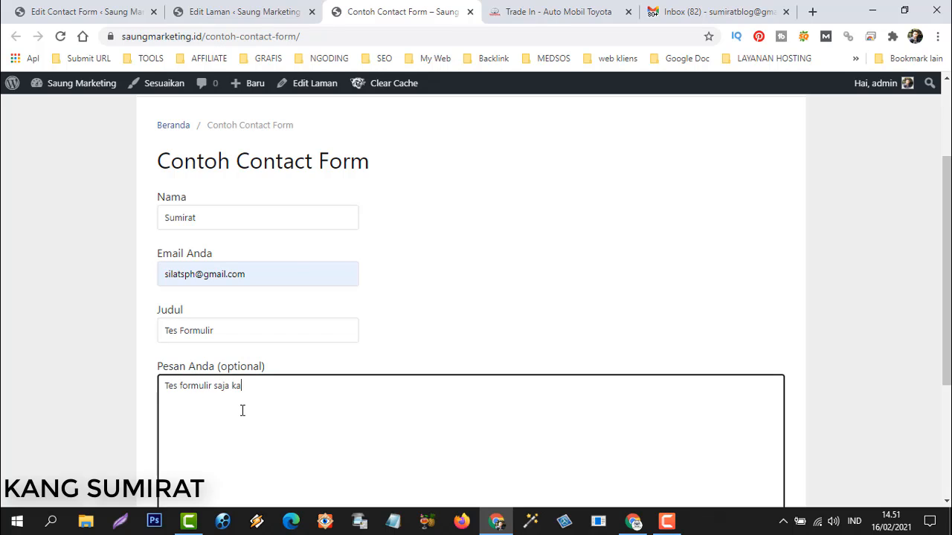
{"action": "key", "text": "ctrl+a"}
{"action": "key", "text": "ctrl+c"}
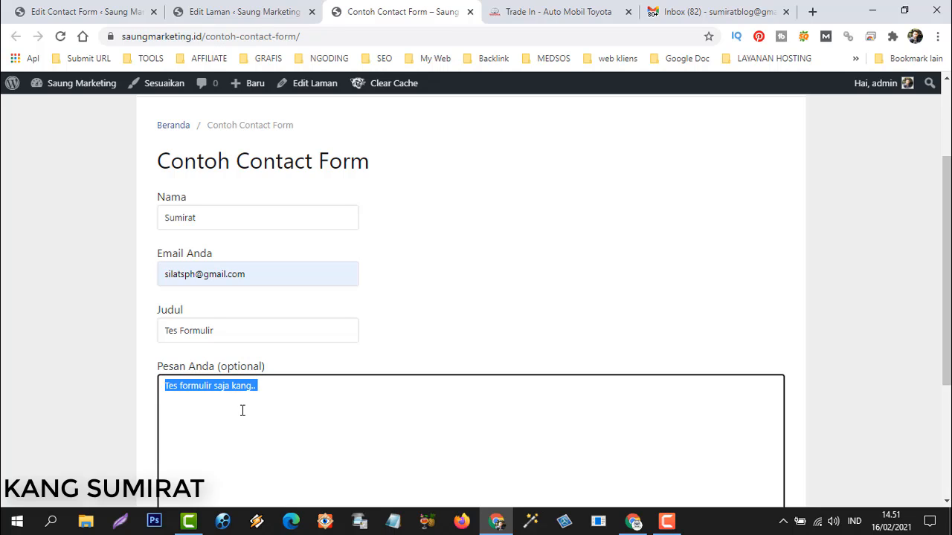
{"action": "left_click", "coordinate": [426, 389]}
{"action": "key", "text": "ctrl+v"}
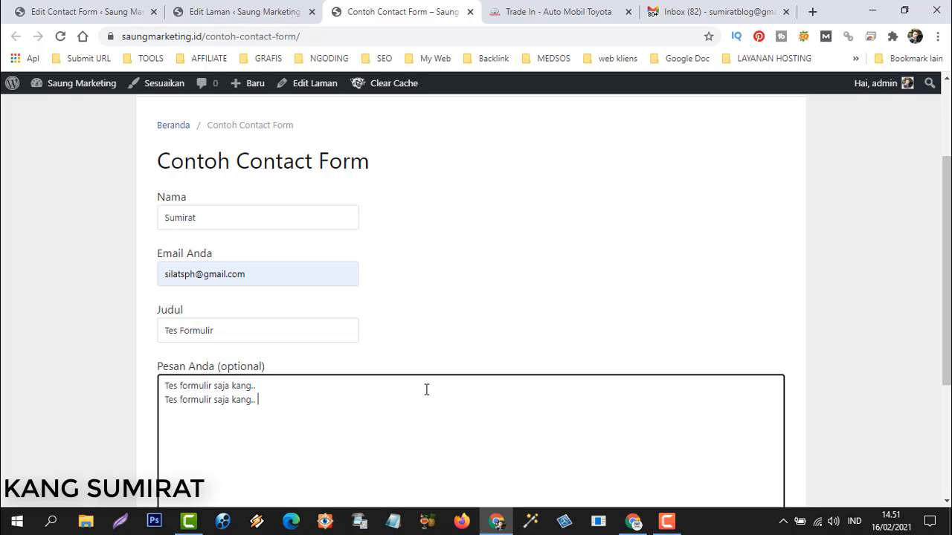
{"action": "key", "text": "Return"}
{"action": "key", "text": "ctrl+v"}
{"action": "scroll", "coordinate": [164, 323], "scroll_direction": "down", "scroll_amount": 3}
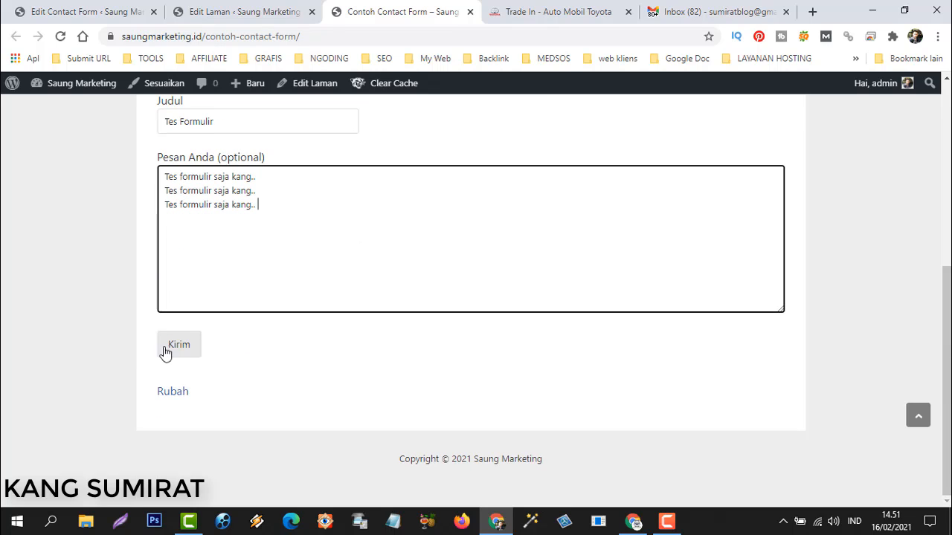
{"action": "left_click", "coordinate": [179, 349]}
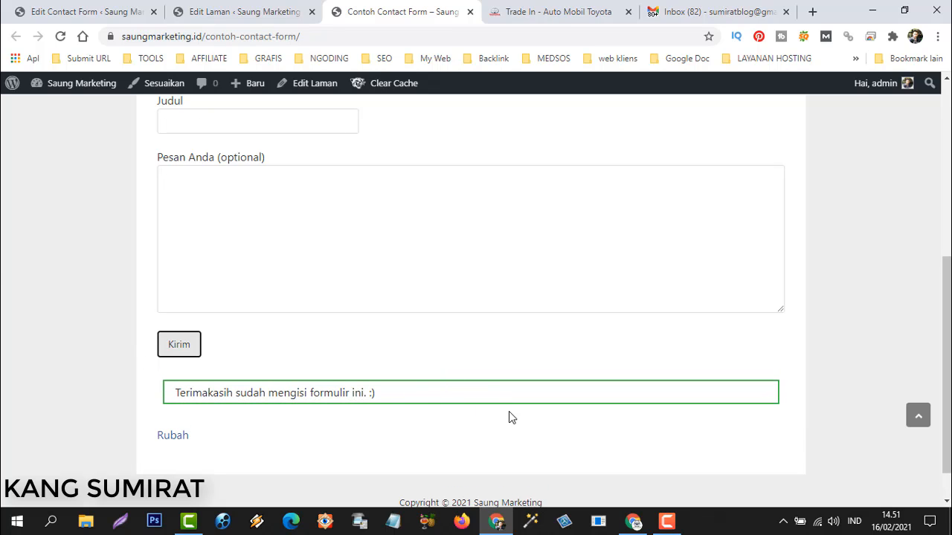
{"action": "scroll", "coordinate": [346, 353], "scroll_direction": "up", "scroll_amount": 3}
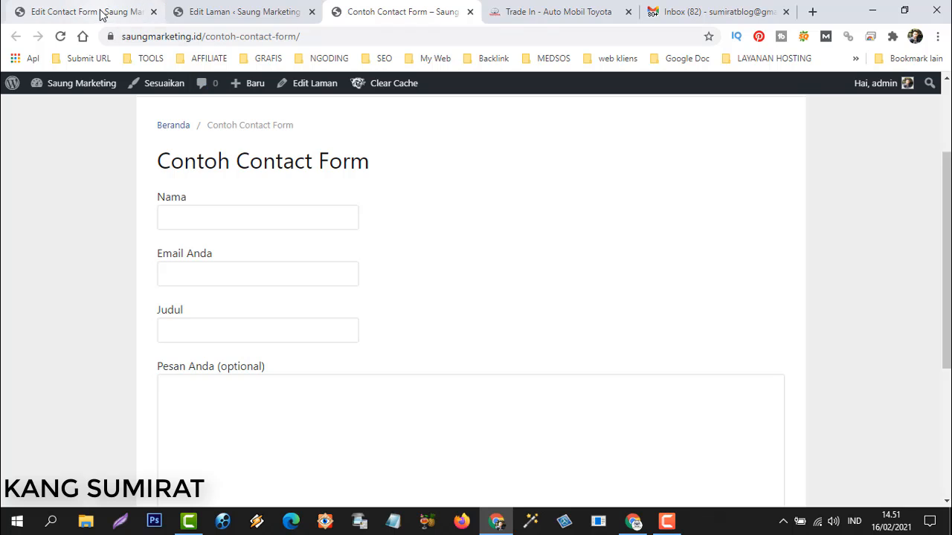
Open the form's Mail tab and check the recipient address in the To field.
{"action": "left_click", "coordinate": [67, 14]}
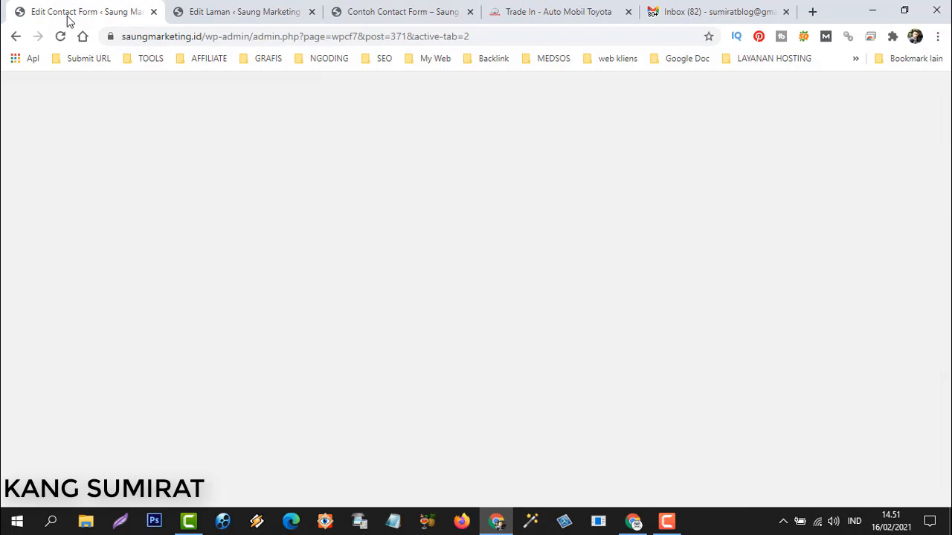
{"action": "left_click", "coordinate": [198, 298]}
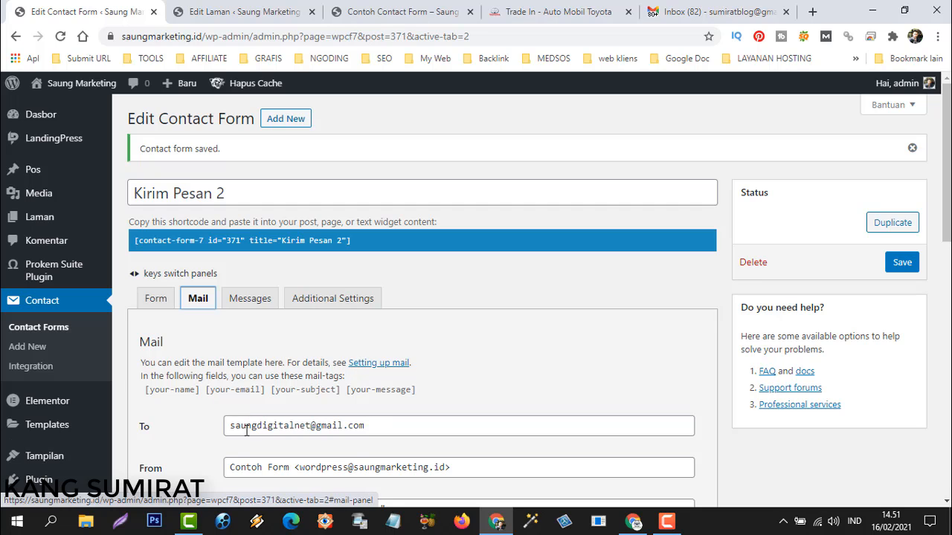
{"action": "scroll", "coordinate": [274, 412], "scroll_direction": "down", "scroll_amount": 3}
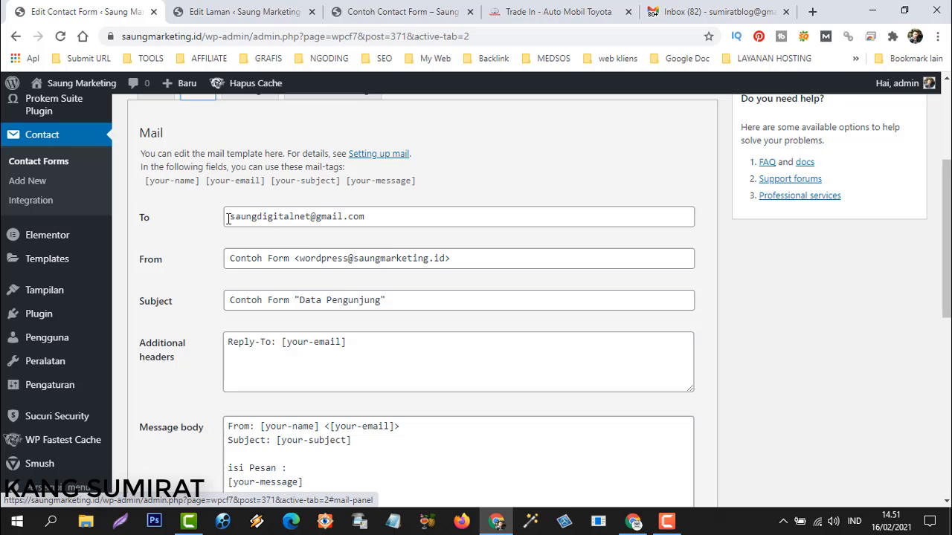
{"action": "left_click_drag", "start_coordinate": [234, 219], "coordinate": [377, 221]}
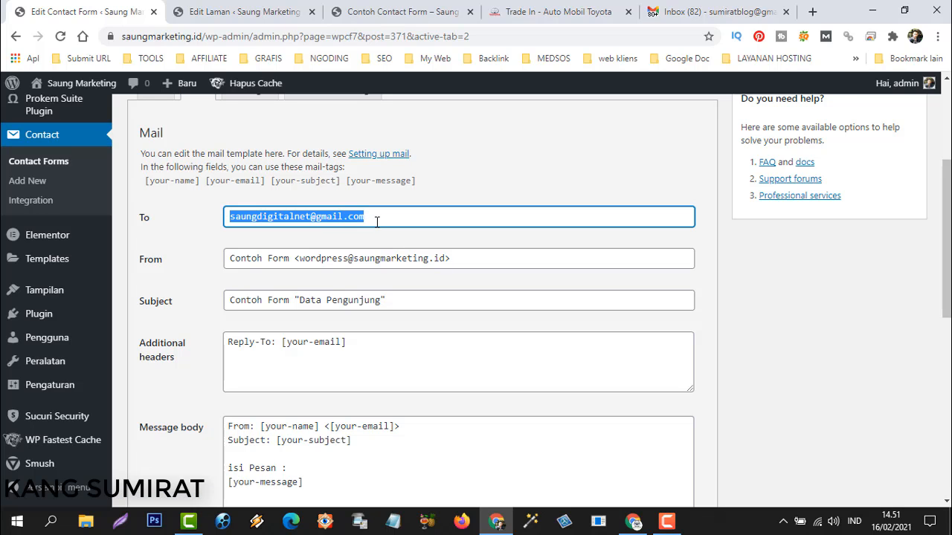
{"action": "left_click", "coordinate": [502, 189]}
Bring Gmail forward and refresh the inbox to show the Contoh Form 'Data Pengunjung' email.
{"action": "left_click", "coordinate": [633, 522]}
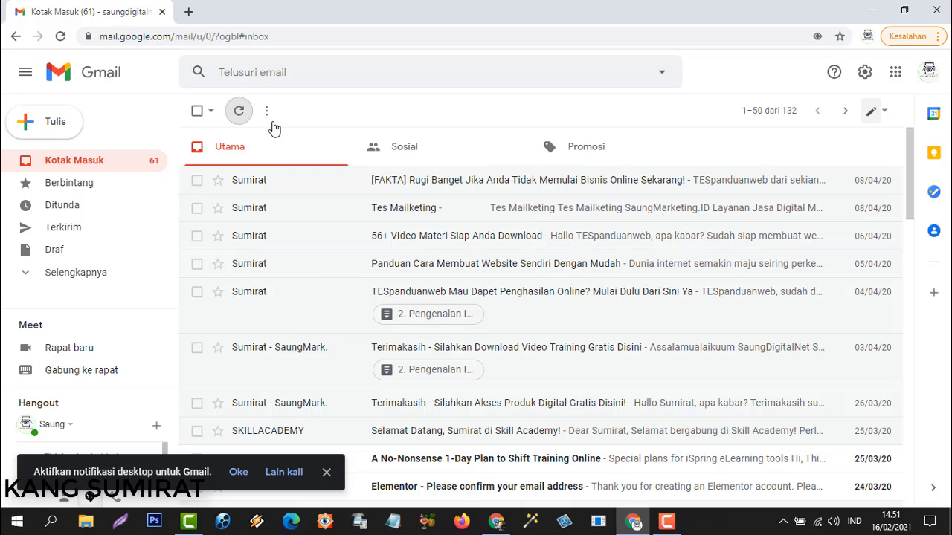
{"action": "left_click", "coordinate": [239, 111]}
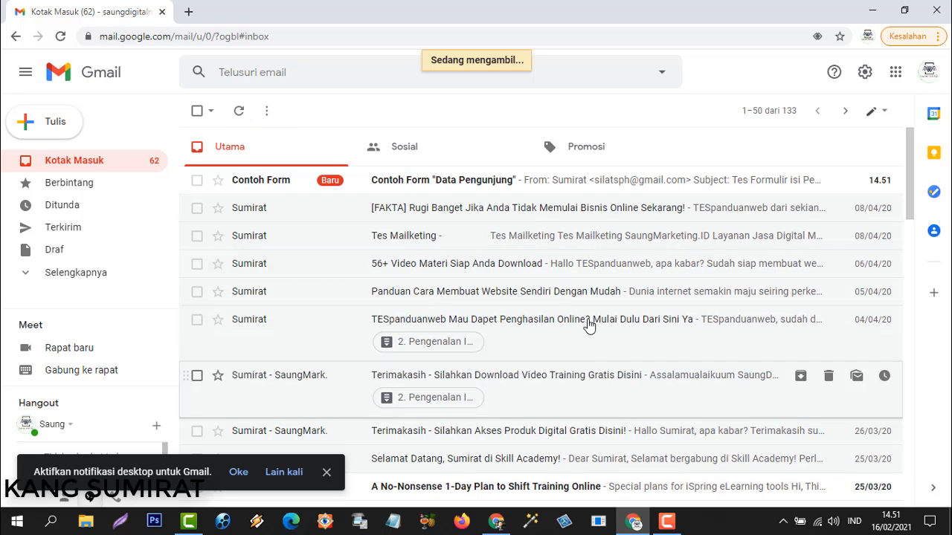
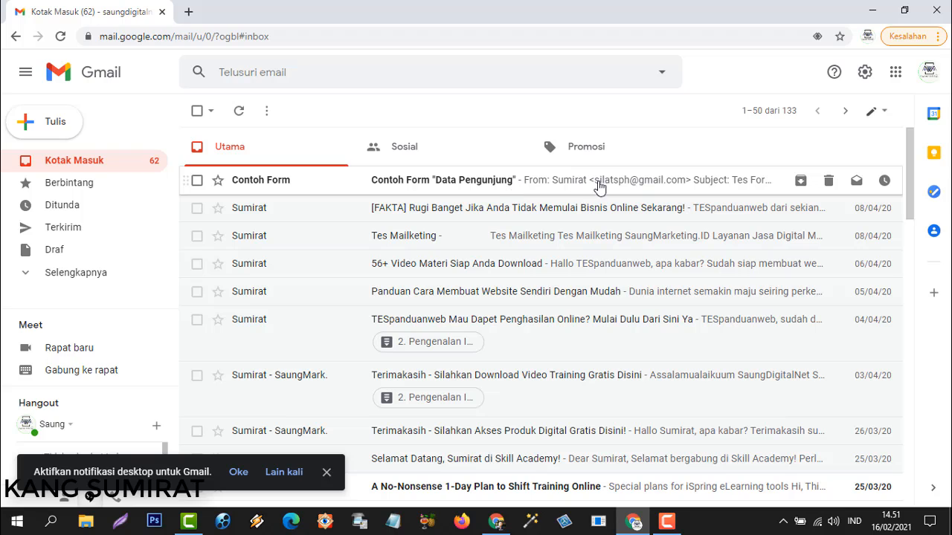
Open the Contoh Form 'Data Pengunjung' test email in Gmail, then return to the form's Mail tab.
{"action": "left_click", "coordinate": [449, 185]}
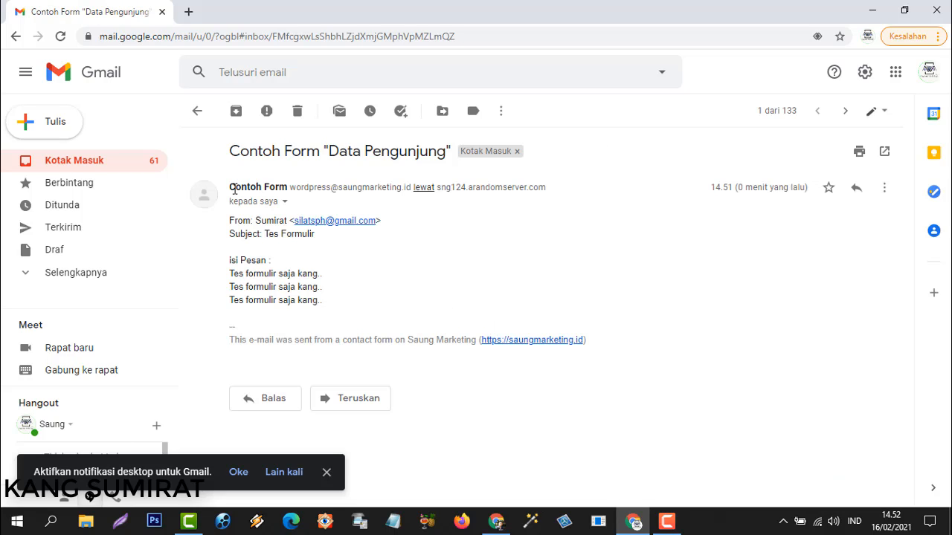
{"action": "left_click", "coordinate": [497, 522]}
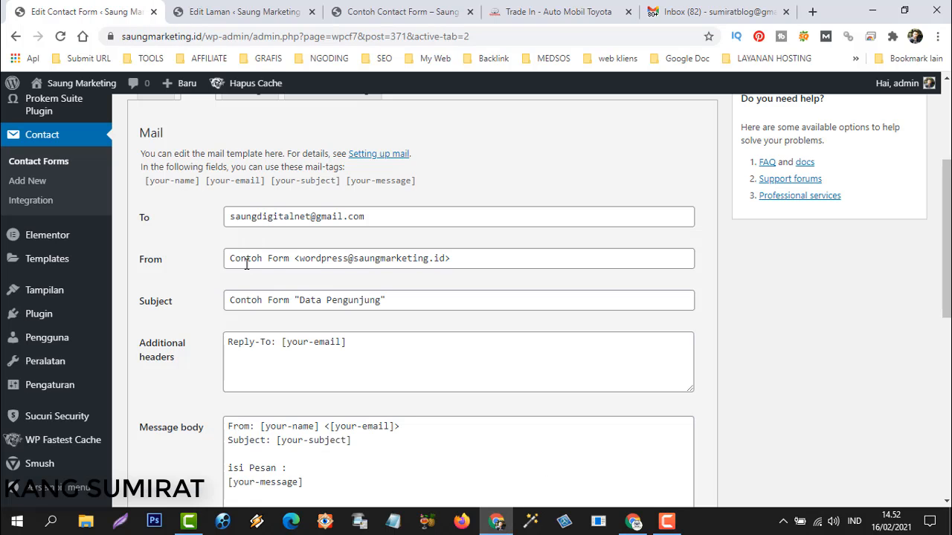
Highlight the Contoh Form sender name and the Contoh Form / Data Pengunjung parts of the subject.
{"action": "left_click_drag", "start_coordinate": [230, 259], "coordinate": [292, 259]}
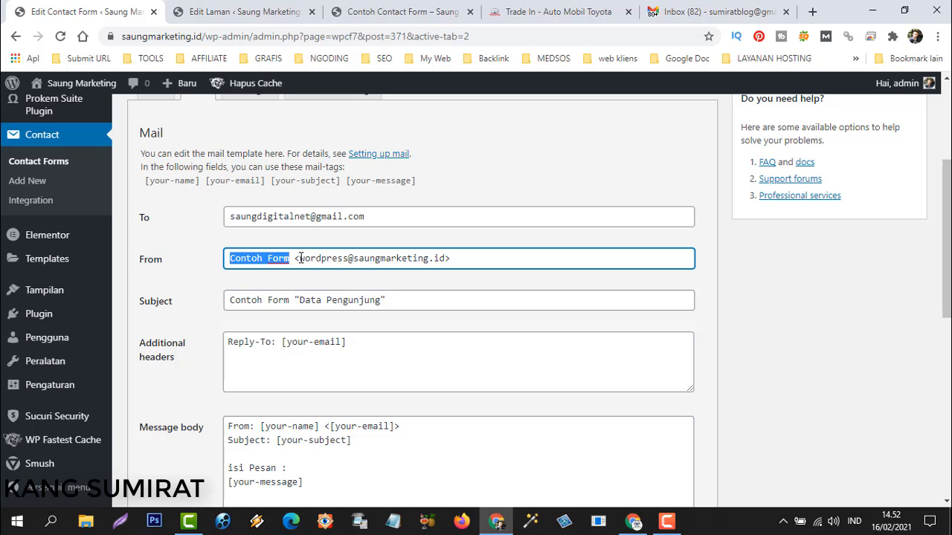
{"action": "left_click", "coordinate": [294, 258]}
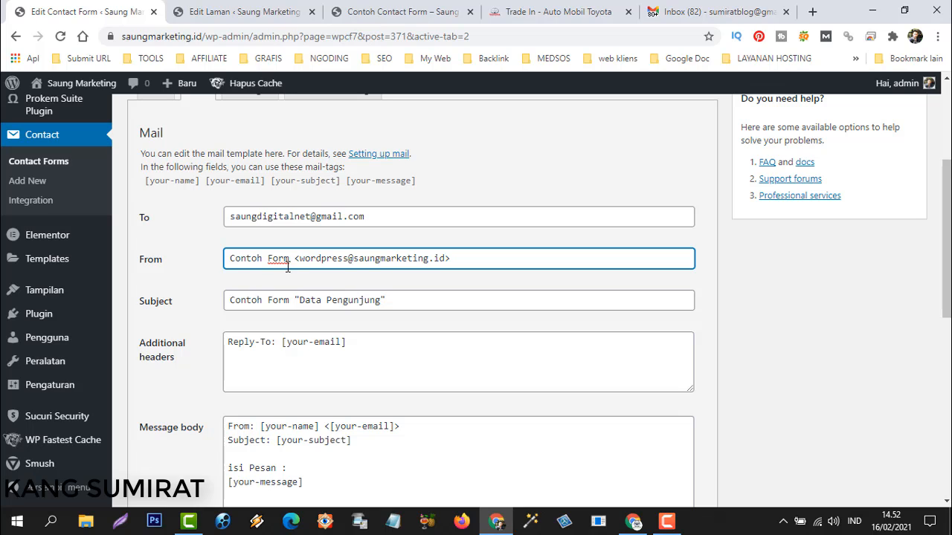
{"action": "left_click", "coordinate": [235, 302]}
{"action": "left_click_drag", "start_coordinate": [232, 300], "coordinate": [410, 300]}
{"action": "left_click", "coordinate": [345, 302]}
{"action": "left_click", "coordinate": [402, 301]}
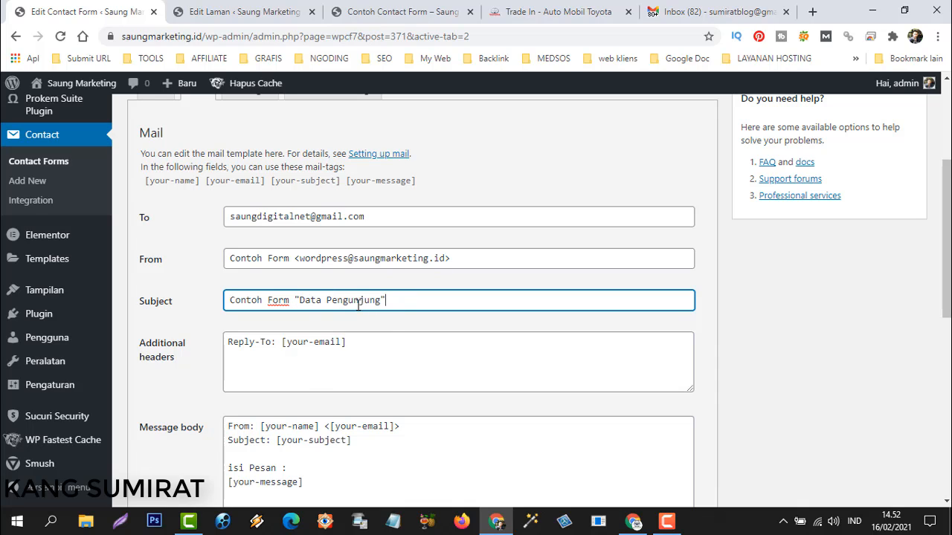
Re-highlight Contoh Form in the From and Subject fields, then switch to the Gmail inbox.
{"action": "left_click_drag", "start_coordinate": [231, 259], "coordinate": [296, 258]}
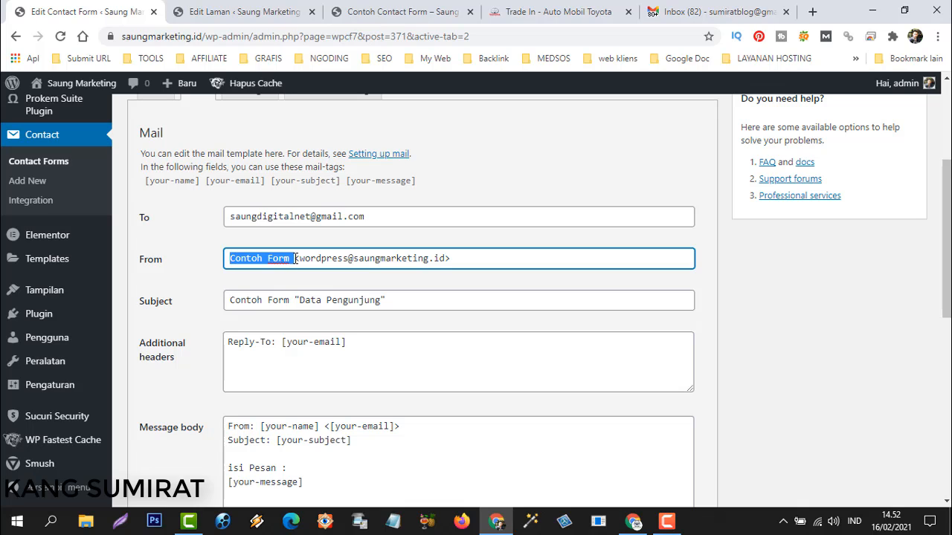
{"action": "left_click", "coordinate": [268, 261]}
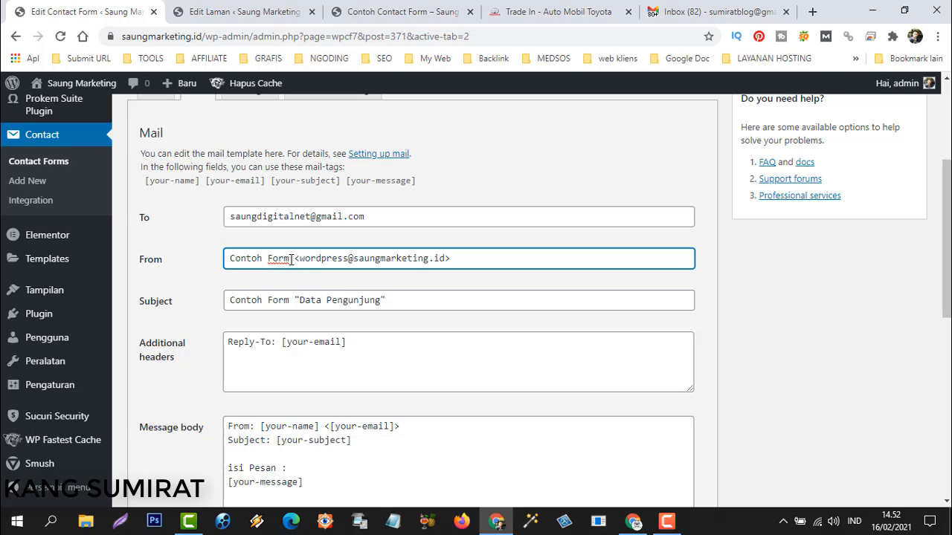
{"action": "left_click_drag", "start_coordinate": [292, 258], "coordinate": [231, 259]}
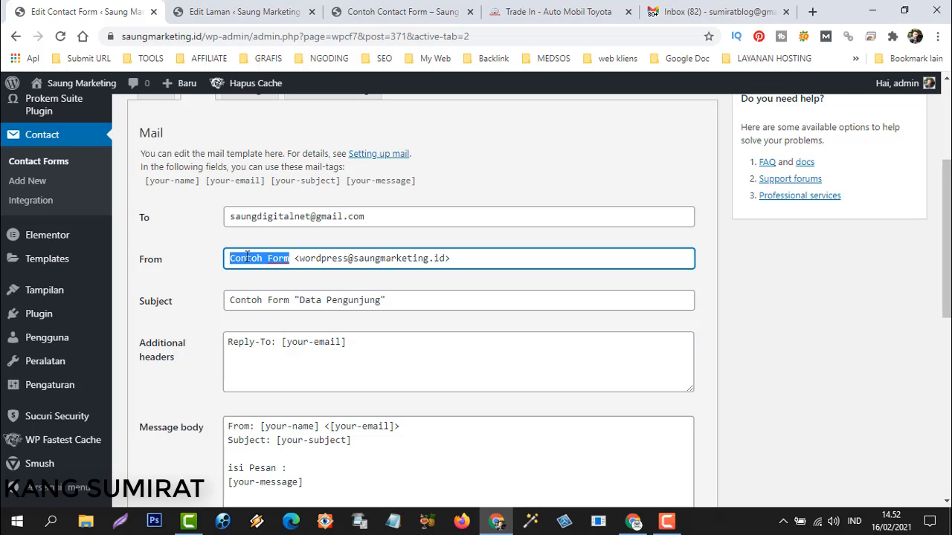
{"action": "left_click_drag", "start_coordinate": [232, 301], "coordinate": [292, 300]}
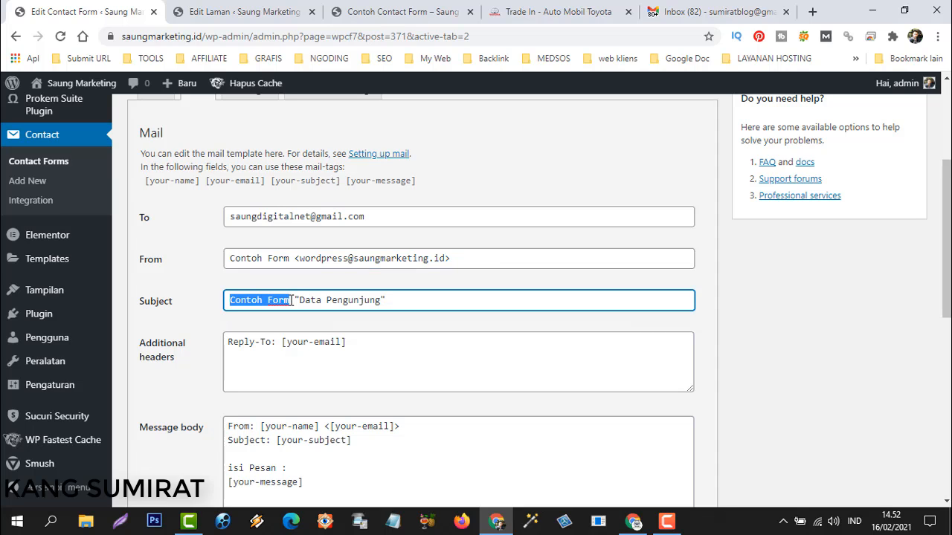
{"action": "left_click", "coordinate": [402, 308]}
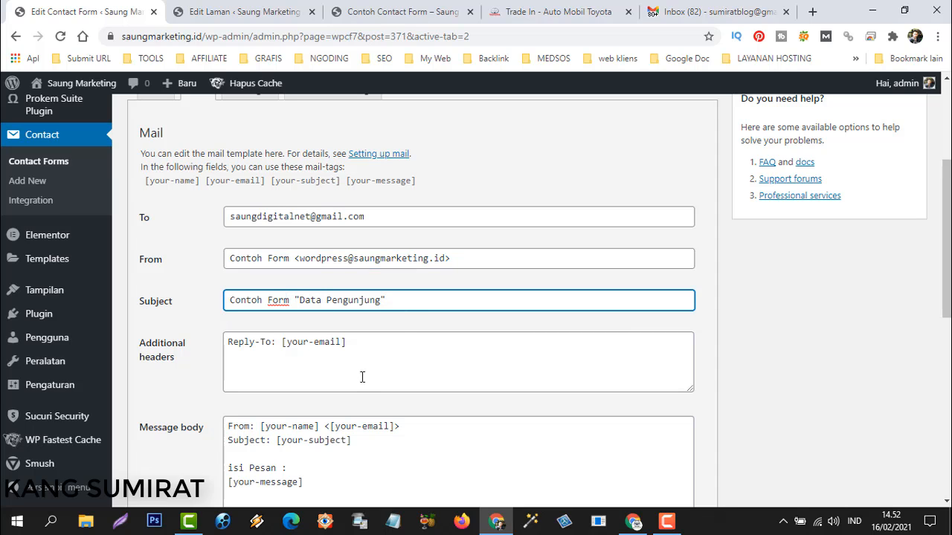
{"action": "scroll", "coordinate": [393, 337], "scroll_direction": "down", "scroll_amount": 3}
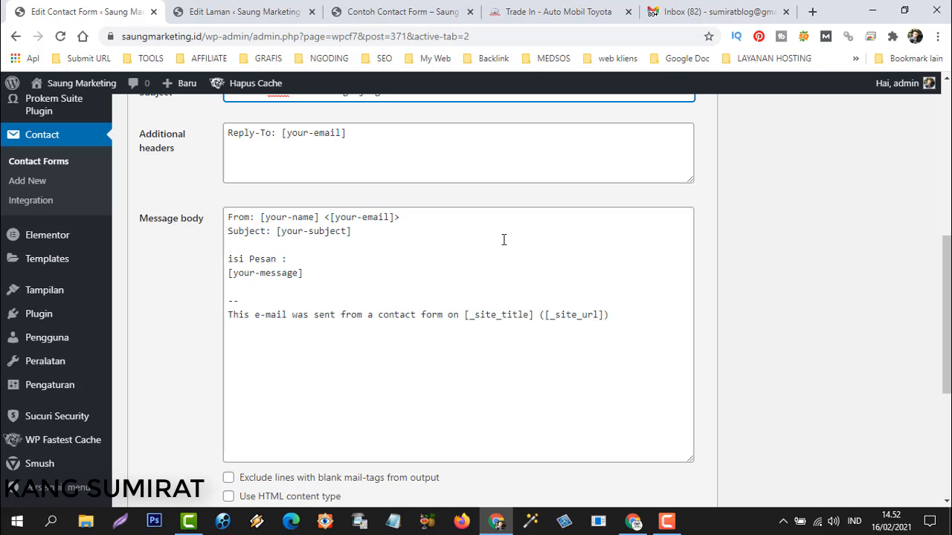
{"action": "scroll", "coordinate": [503, 240], "scroll_direction": "up", "scroll_amount": 3}
{"action": "left_click", "coordinate": [714, 12]}
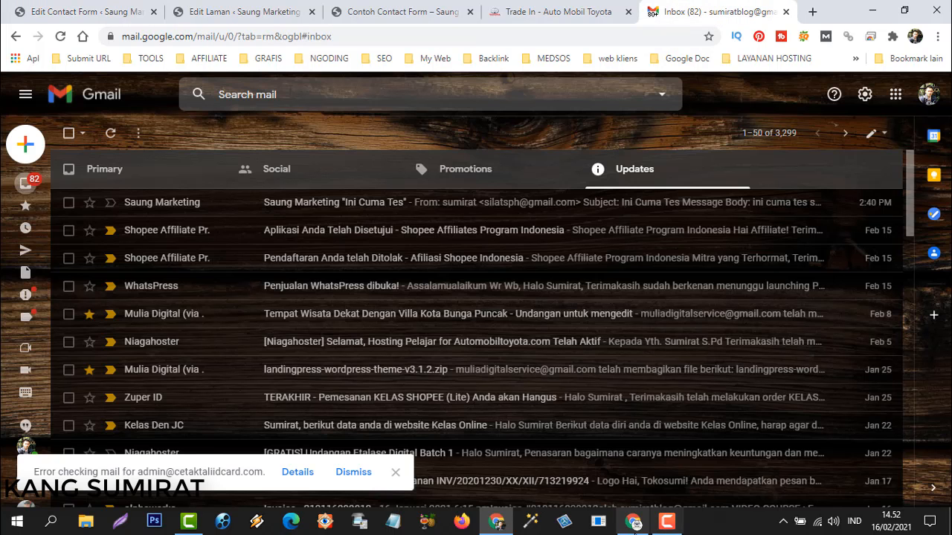
Highlight the received email's sender name, Tes Formulir subject line and three message lines.
{"action": "left_click", "coordinate": [633, 522]}
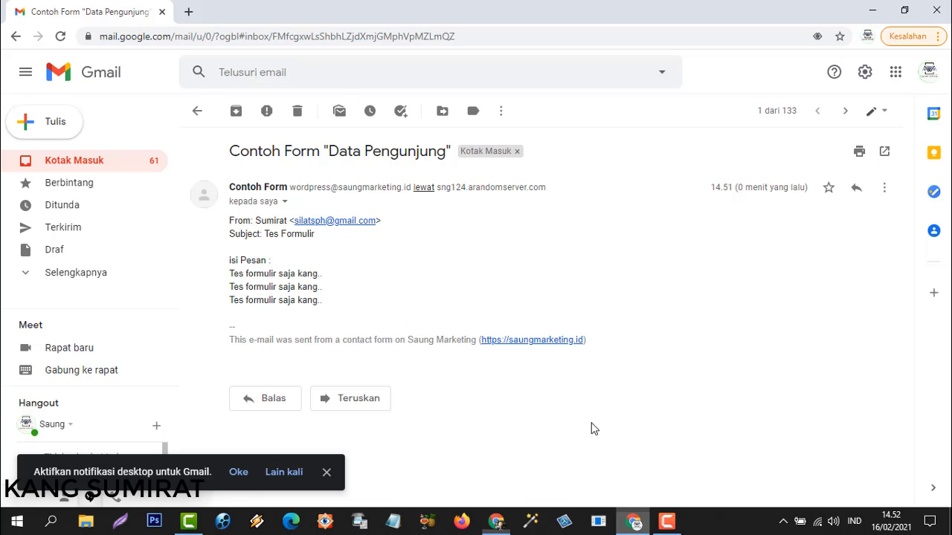
{"action": "left_click_drag", "start_coordinate": [257, 221], "coordinate": [306, 260]}
{"action": "left_click", "coordinate": [279, 233]}
{"action": "left_click", "coordinate": [259, 279]}
{"action": "left_click_drag", "start_coordinate": [231, 278], "coordinate": [329, 304]}
{"action": "left_click", "coordinate": [343, 281]}
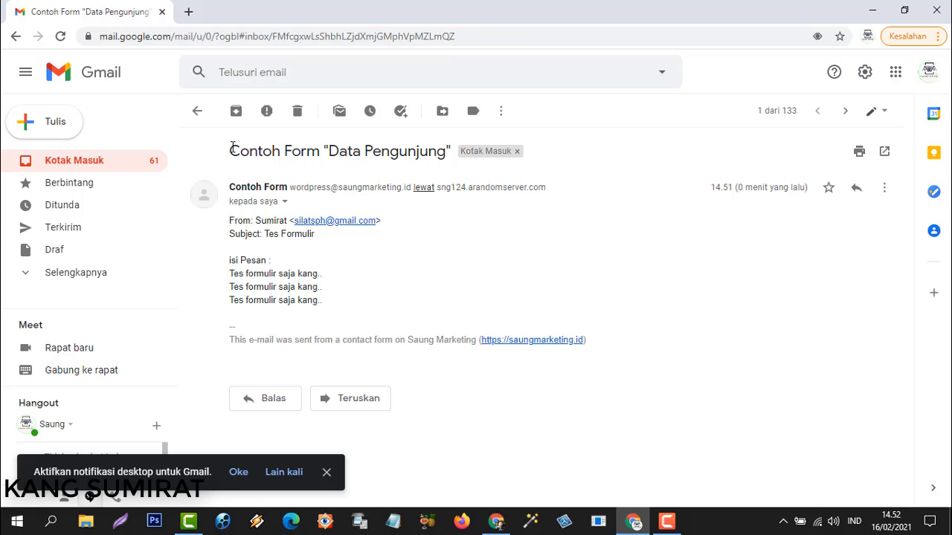
Point out Contoh Form in the email title, then minimize Gmail and restore the contact form editor.
{"action": "left_click_drag", "start_coordinate": [233, 147], "coordinate": [328, 157]}
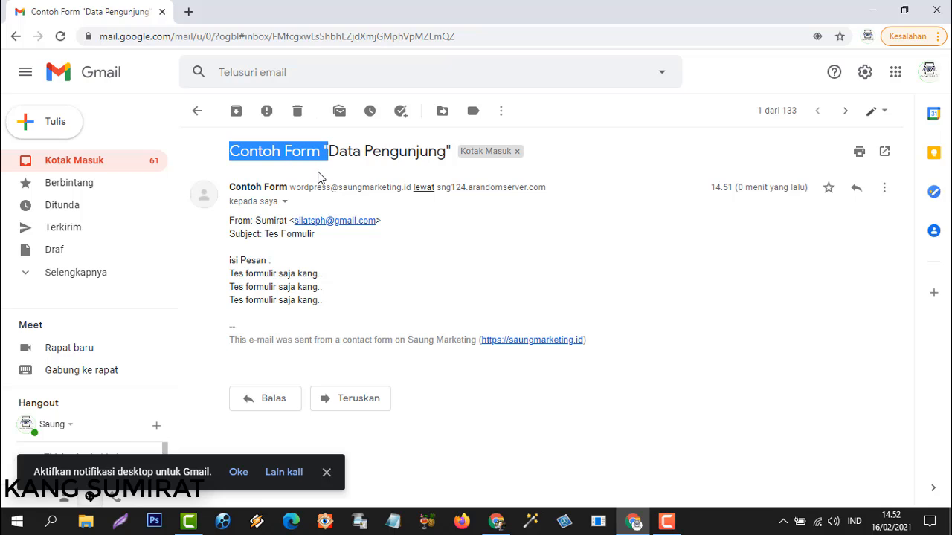
{"action": "left_click", "coordinate": [383, 269]}
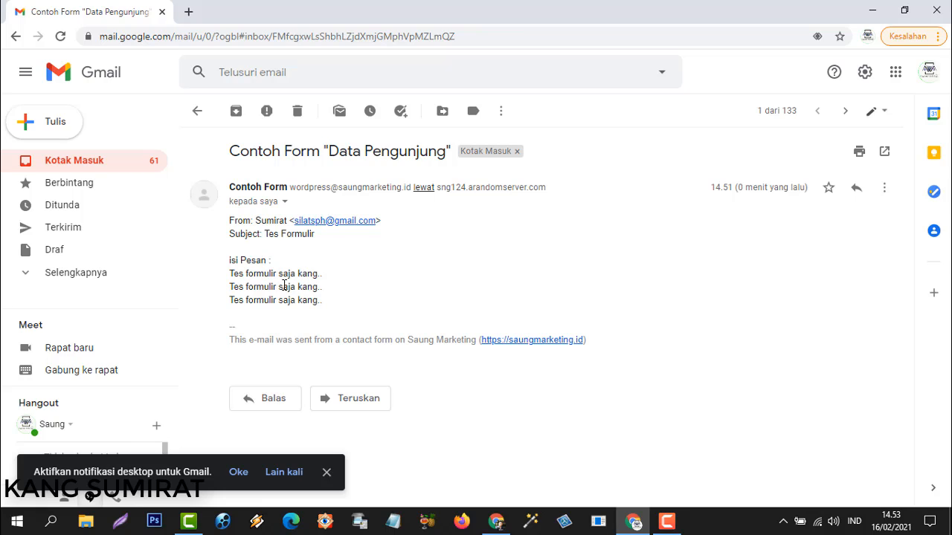
{"action": "left_click", "coordinate": [872, 10]}
{"action": "left_click", "coordinate": [498, 525]}
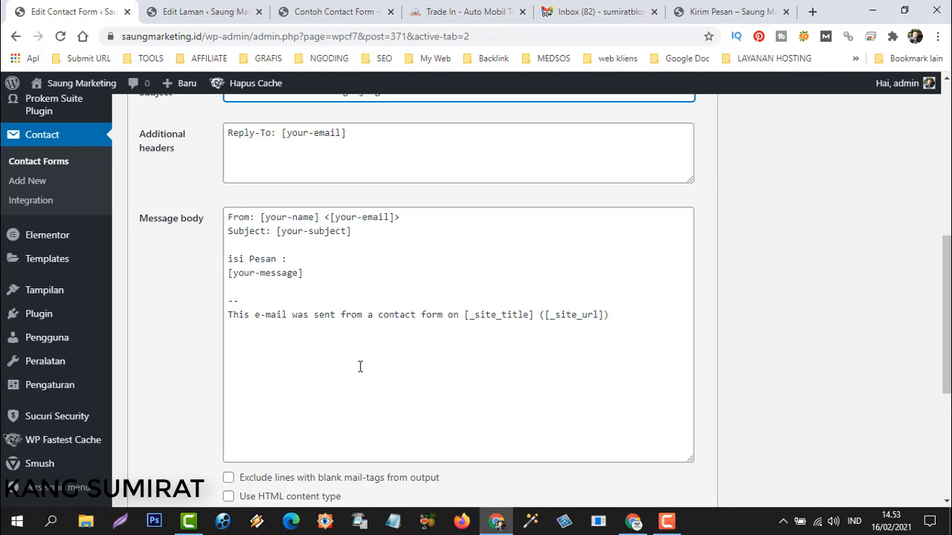
Switch to the Form tab and look through the form template.
{"action": "scroll", "coordinate": [360, 367], "scroll_direction": "up", "scroll_amount": 3}
{"action": "scroll", "coordinate": [414, 347], "scroll_direction": "up", "scroll_amount": 3}
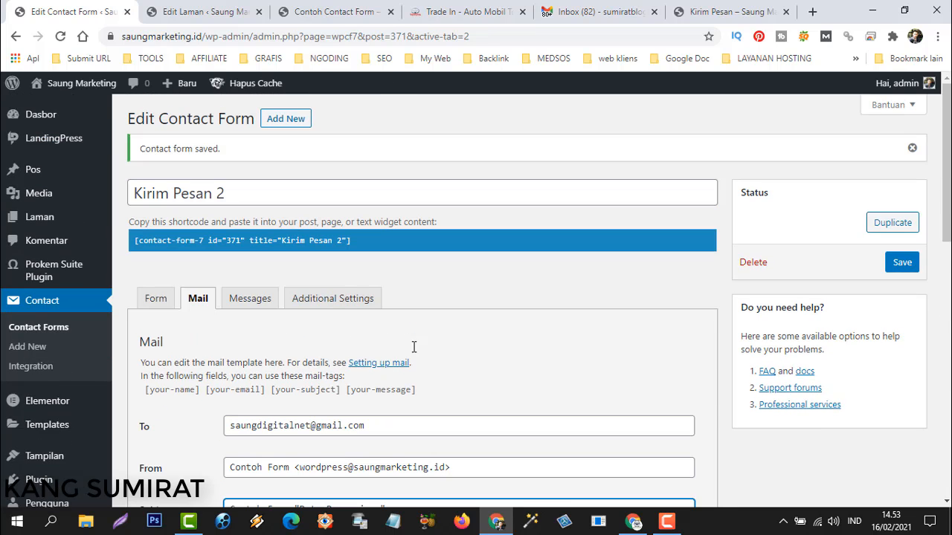
{"action": "left_click", "coordinate": [156, 298]}
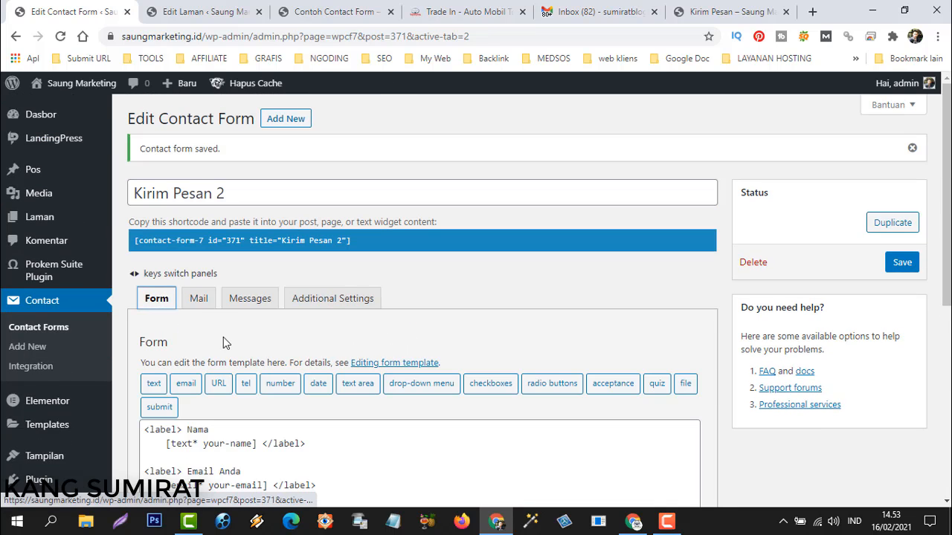
{"action": "scroll", "coordinate": [237, 341], "scroll_direction": "down", "scroll_amount": 1}
{"action": "scroll", "coordinate": [252, 343], "scroll_direction": "down", "scroll_amount": 2}
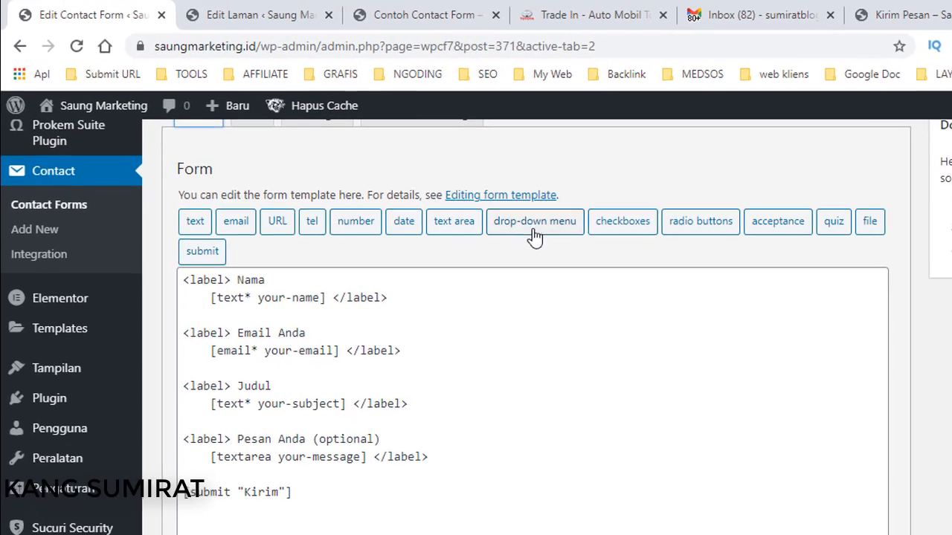
{"action": "scroll", "coordinate": [416, 320], "scroll_direction": "up", "scroll_amount": 3}
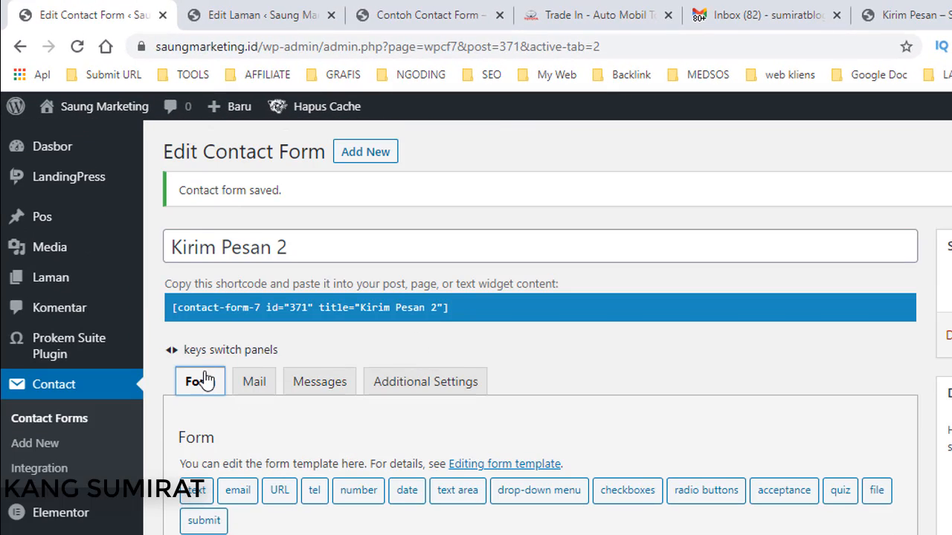
{"action": "scroll", "coordinate": [201, 383], "scroll_direction": "down", "scroll_amount": 3}
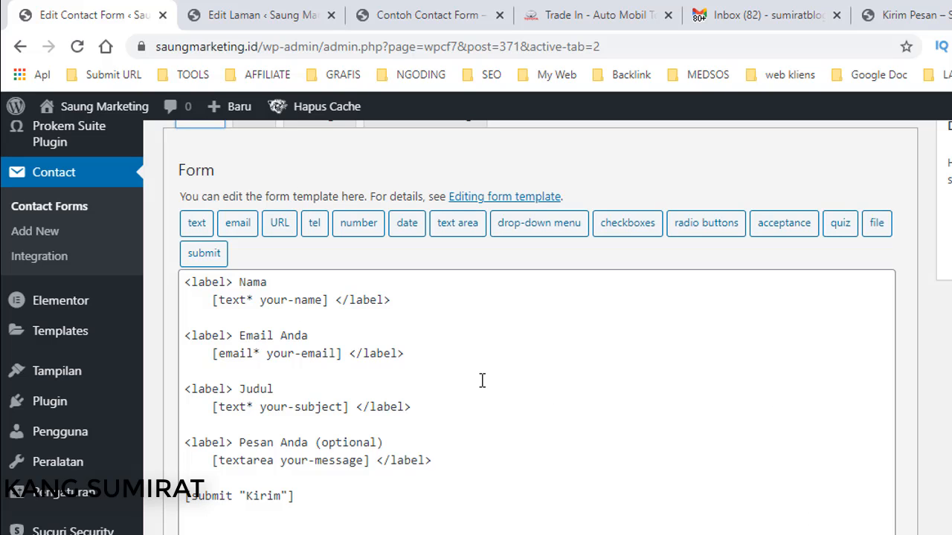
{"action": "scroll", "coordinate": [468, 387], "scroll_direction": "down", "scroll_amount": 2}
{"action": "scroll", "coordinate": [454, 417], "scroll_direction": "up", "scroll_amount": 3}
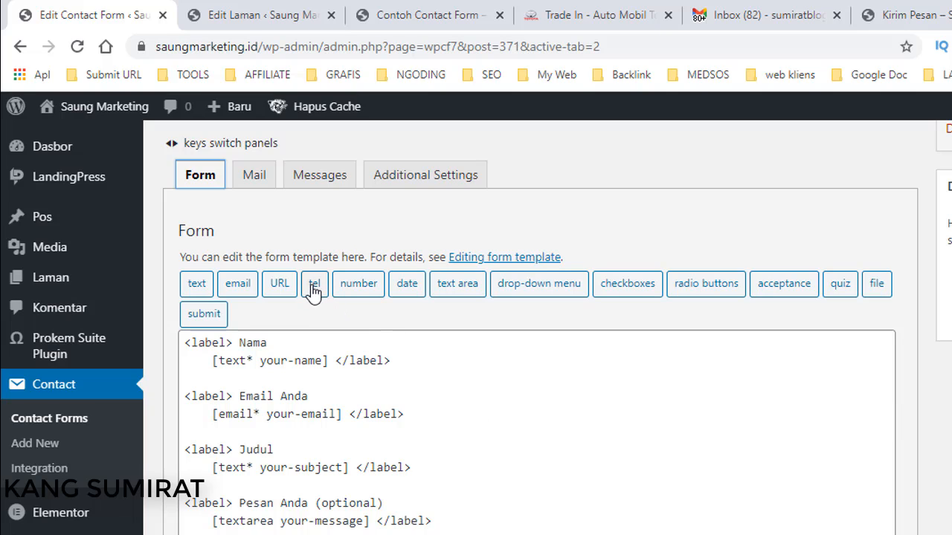
Add two blank lines below the [your-subject] Judul field in the template.
{"action": "left_click", "coordinate": [255, 431]}
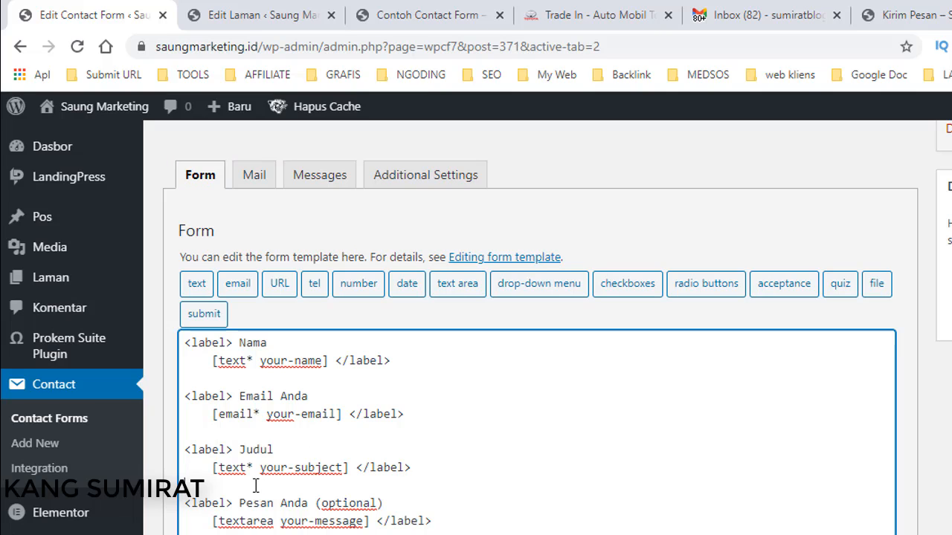
{"action": "left_click", "coordinate": [255, 485]}
{"action": "key", "text": "Return"}
{"action": "key", "text": "Return"}
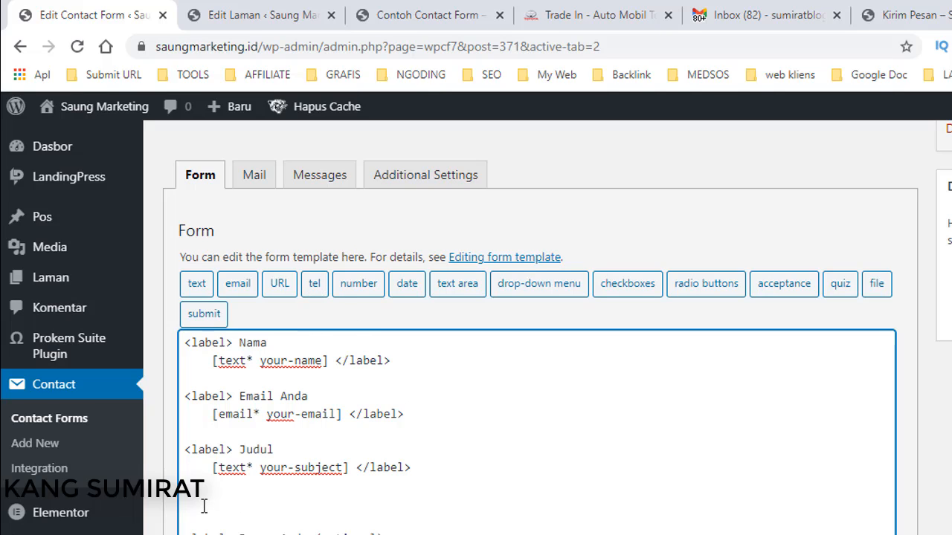
Start a tel field in the Form-tag Generator and rename it from tel-803 to No WhatsApp.
{"action": "left_click", "coordinate": [314, 292]}
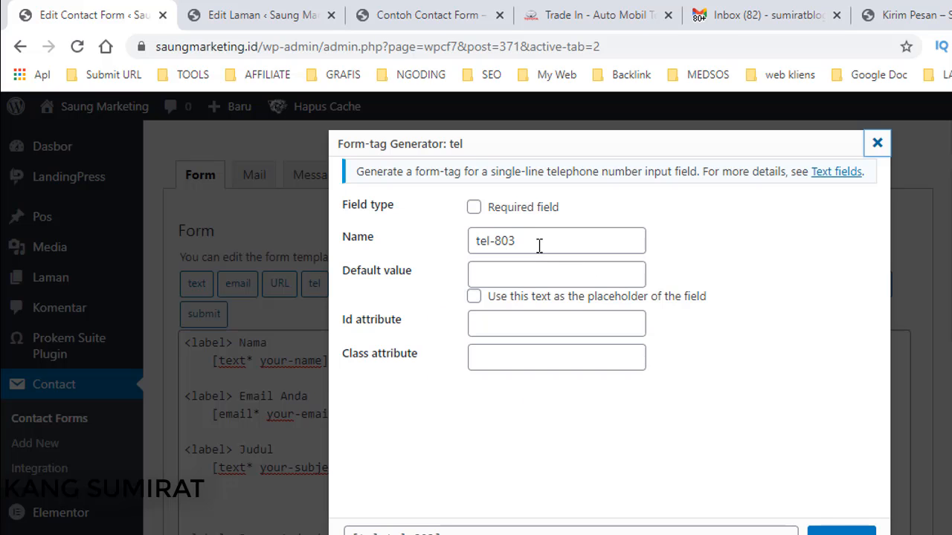
{"action": "left_click", "coordinate": [540, 246]}
{"action": "key", "text": "ctrl+a"}
{"action": "type", "text": "N"}
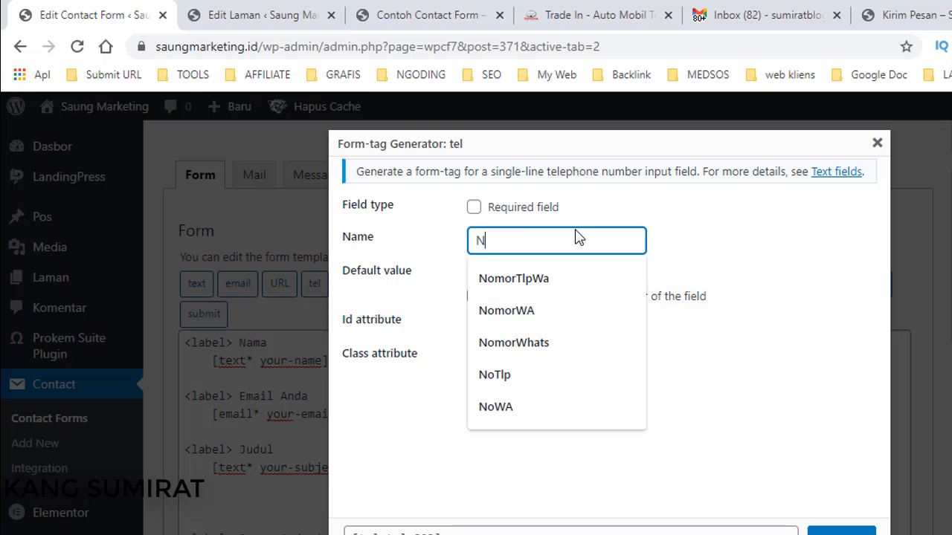
{"action": "type", "text": "o "}
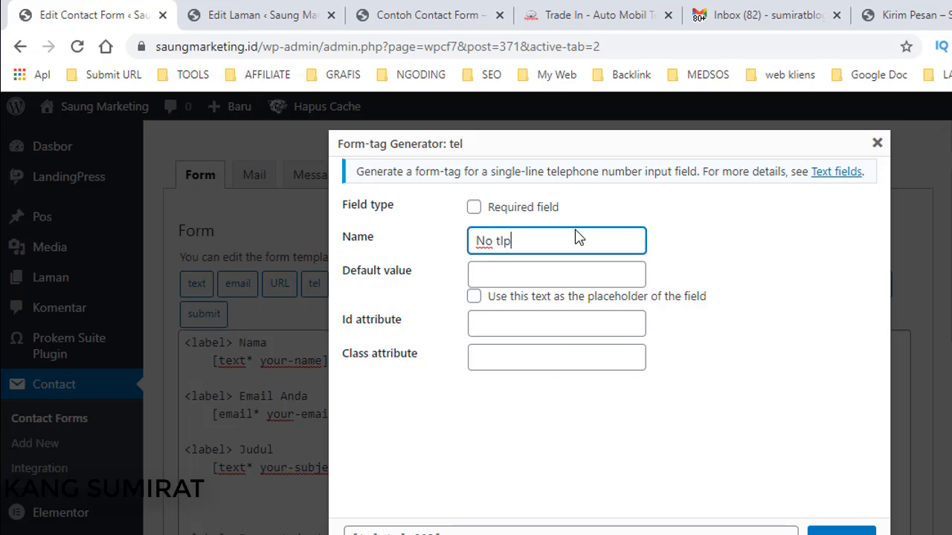
{"action": "type", "text": "WhatsApp"}
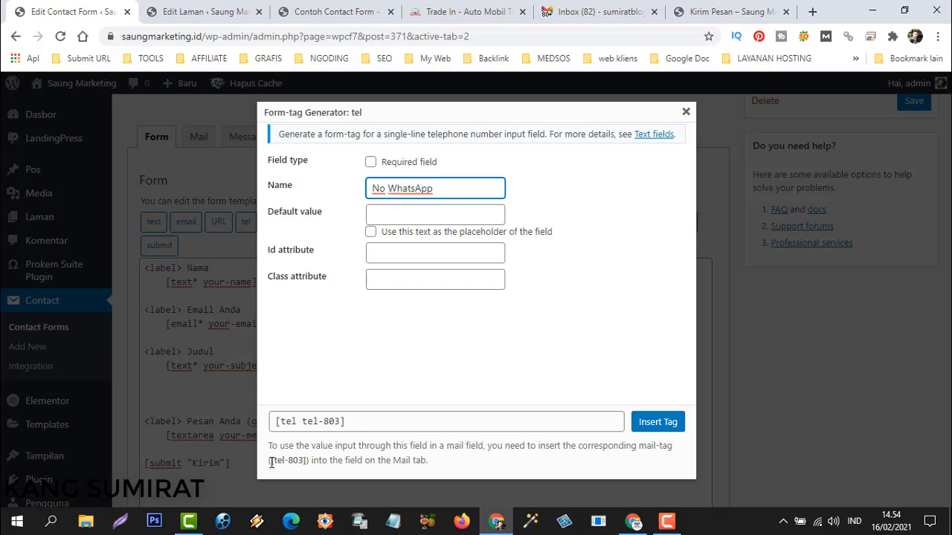
Copy the [NoWhatsApp] mail-tag and insert the tel NoWhatsApp tag into the template.
{"action": "left_click_drag", "start_coordinate": [269, 461], "coordinate": [336, 465]}
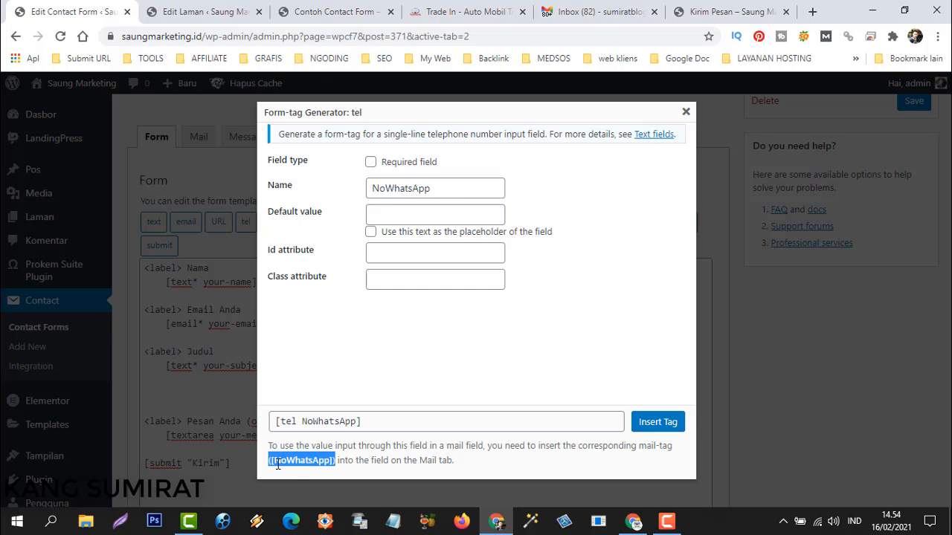
{"action": "right_click", "coordinate": [304, 458]}
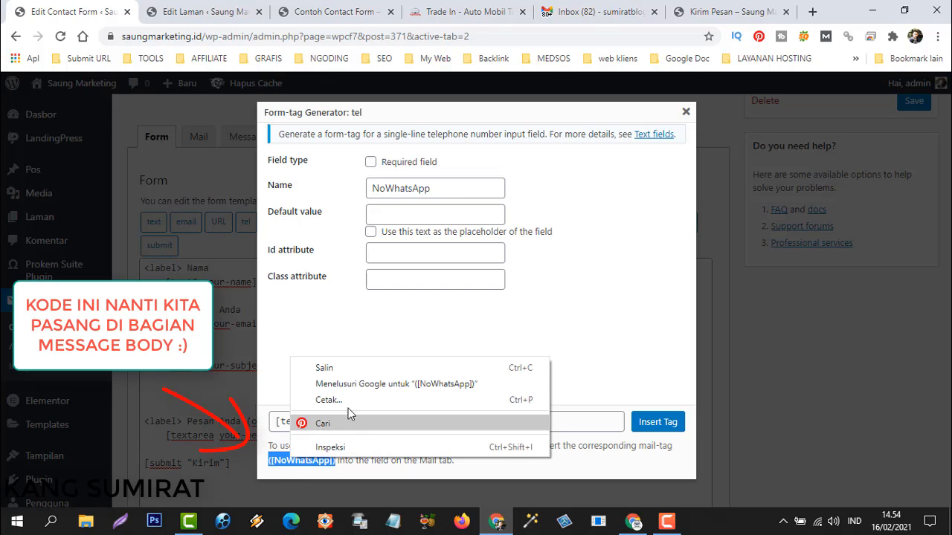
{"action": "left_click", "coordinate": [331, 366]}
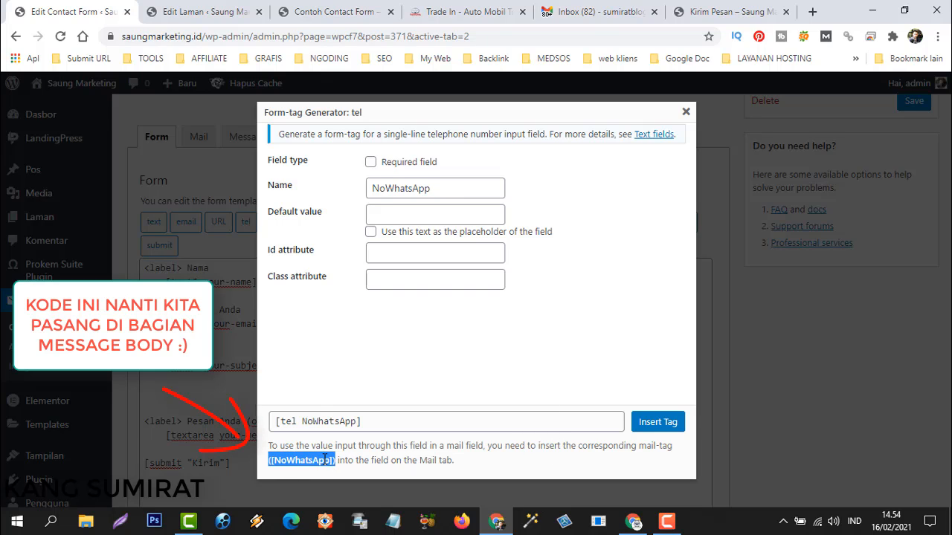
{"action": "left_click", "coordinate": [658, 423]}
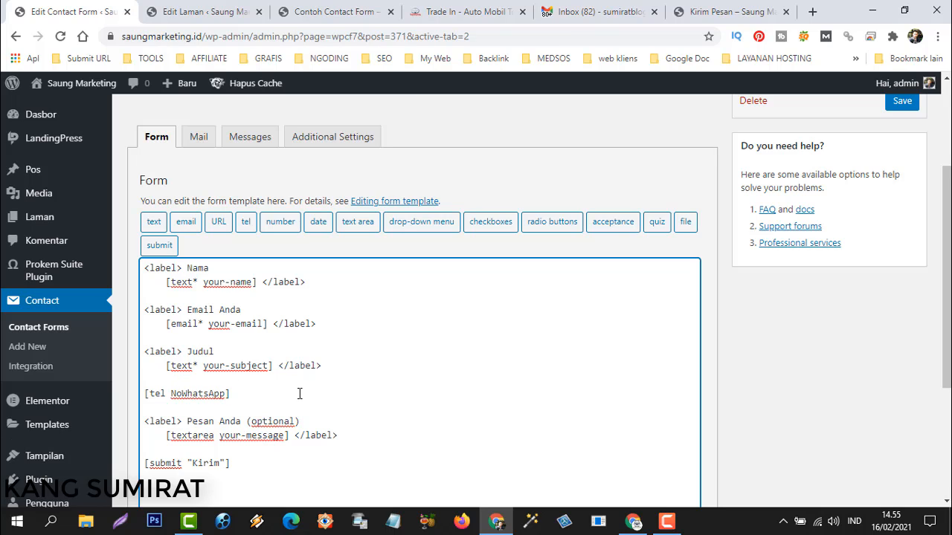
Save the form with its NoWhatsApp field and switch to the live Contoh Contact Form tab.
{"action": "left_click", "coordinate": [902, 102]}
{"action": "left_click", "coordinate": [900, 267]}
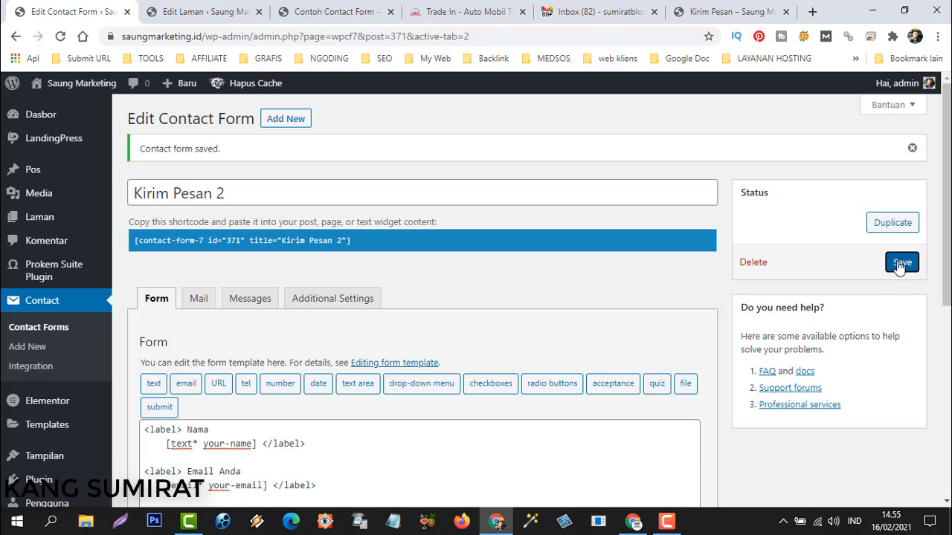
{"action": "scroll", "coordinate": [340, 341], "scroll_direction": "down", "scroll_amount": 3}
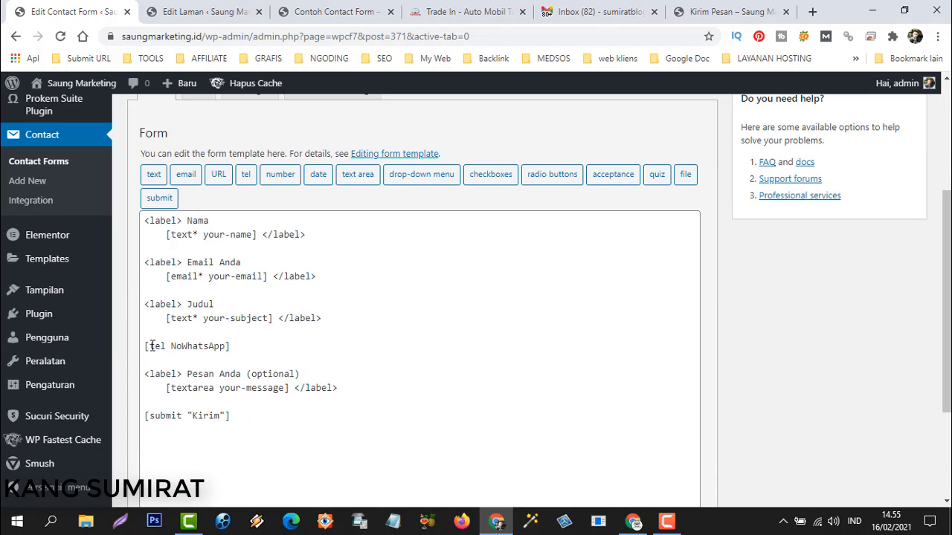
{"action": "scroll", "coordinate": [291, 253], "scroll_direction": "up", "scroll_amount": 3}
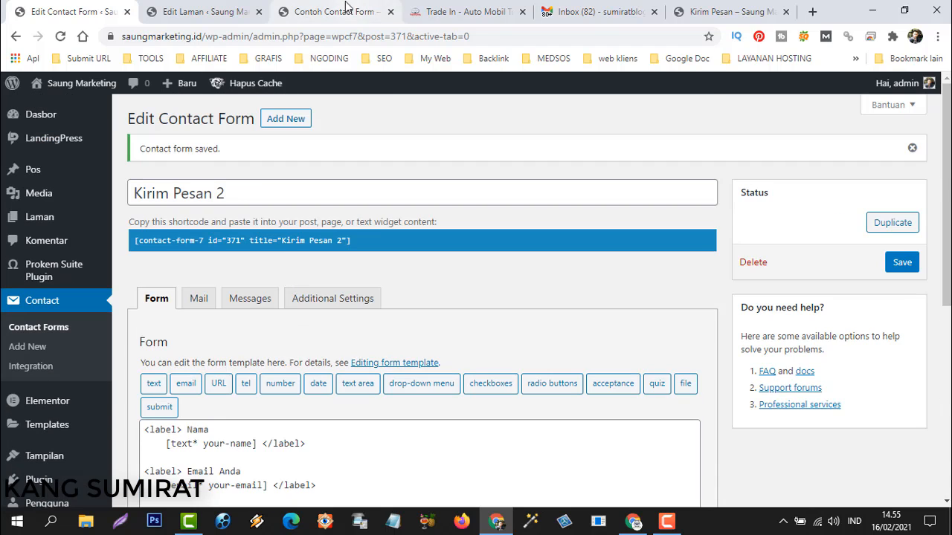
{"action": "left_click", "coordinate": [345, 6]}
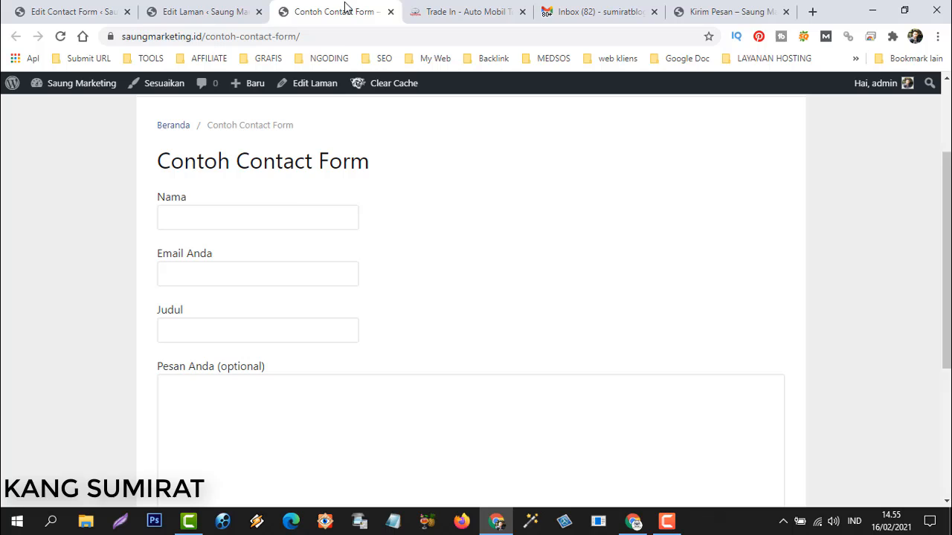
Reload the contact page and check the new unlabelled field between Judul and Pesan Anda.
{"action": "left_click", "coordinate": [61, 37]}
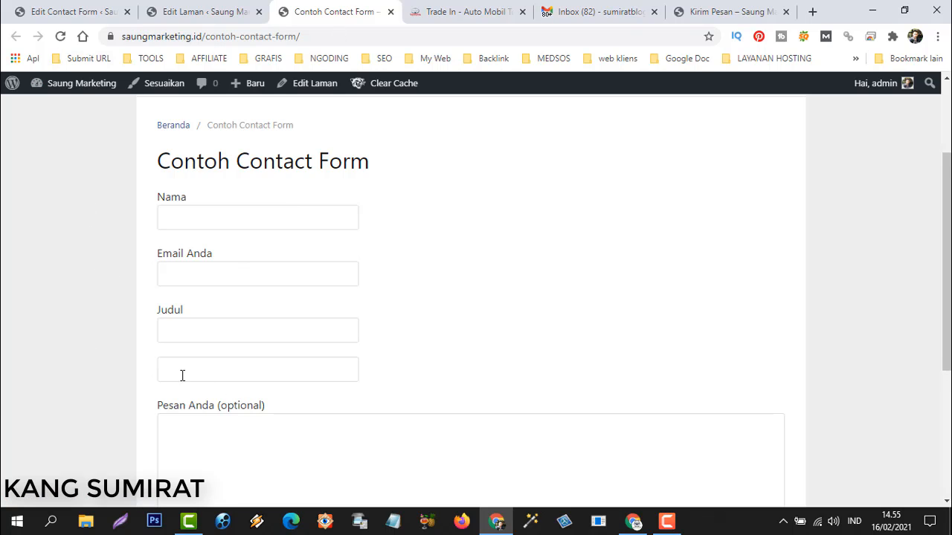
{"action": "left_click", "coordinate": [178, 371]}
{"action": "left_click", "coordinate": [388, 365]}
{"action": "left_click_drag", "start_coordinate": [157, 308], "coordinate": [205, 319]}
{"action": "left_click", "coordinate": [170, 353]}
Return to the form template and place the caret above the tel NoWhatsApp line.
{"action": "left_click", "coordinate": [66, 14]}
{"action": "scroll", "coordinate": [269, 397], "scroll_direction": "down", "scroll_amount": 3}
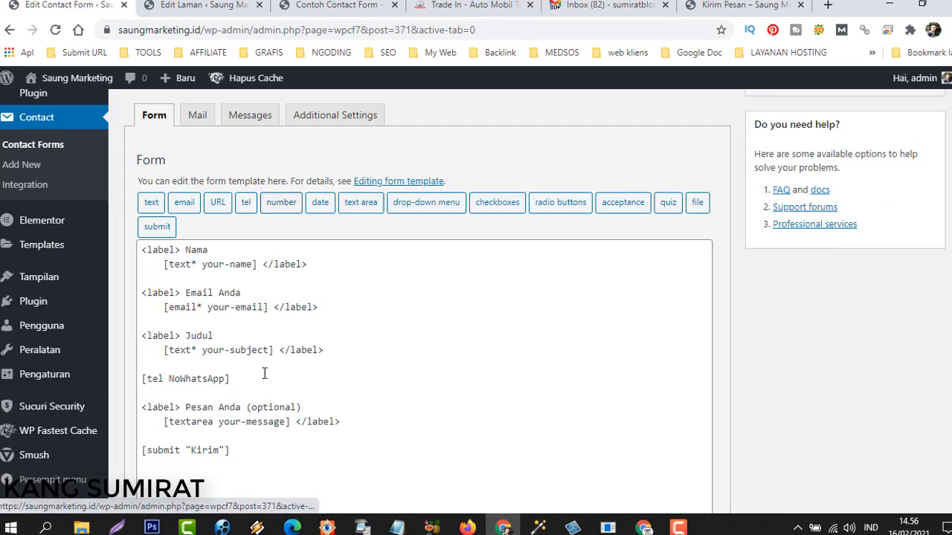
{"action": "left_click", "coordinate": [143, 373]}
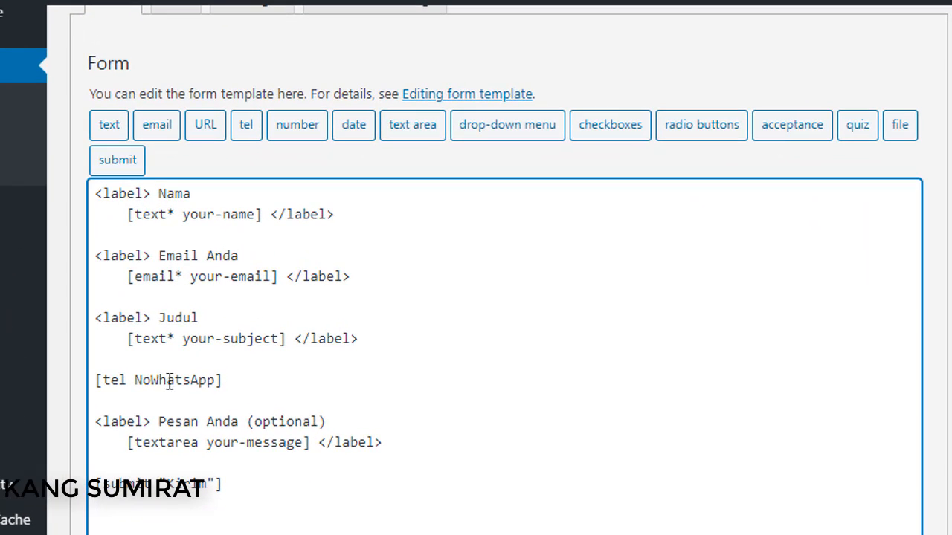
Wrap the [tel NoWhatsApp] tag with an opening <label> line above and a </label> tag after.
{"action": "key", "text": "Return"}
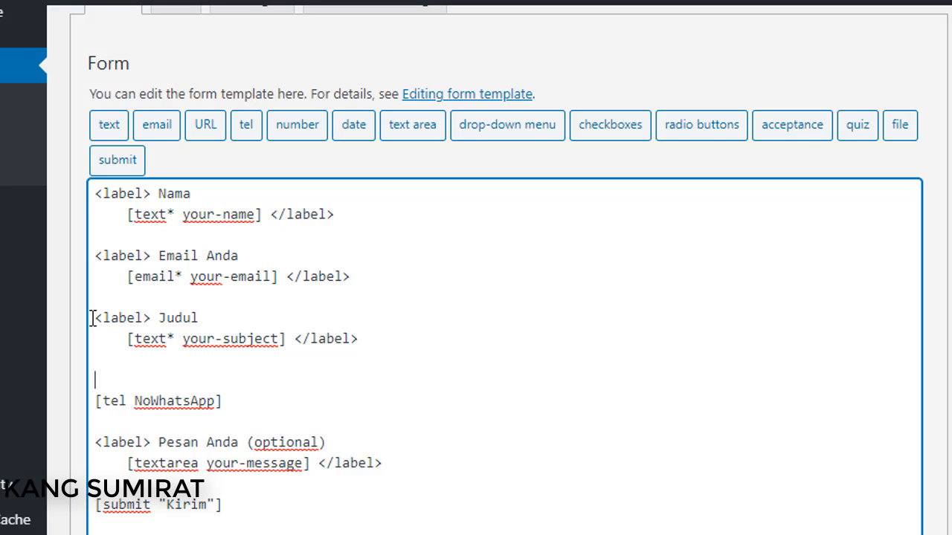
{"action": "type", "text": "<label>"}
{"action": "left_click", "coordinate": [377, 402]}
{"action": "type", "text": "<"}
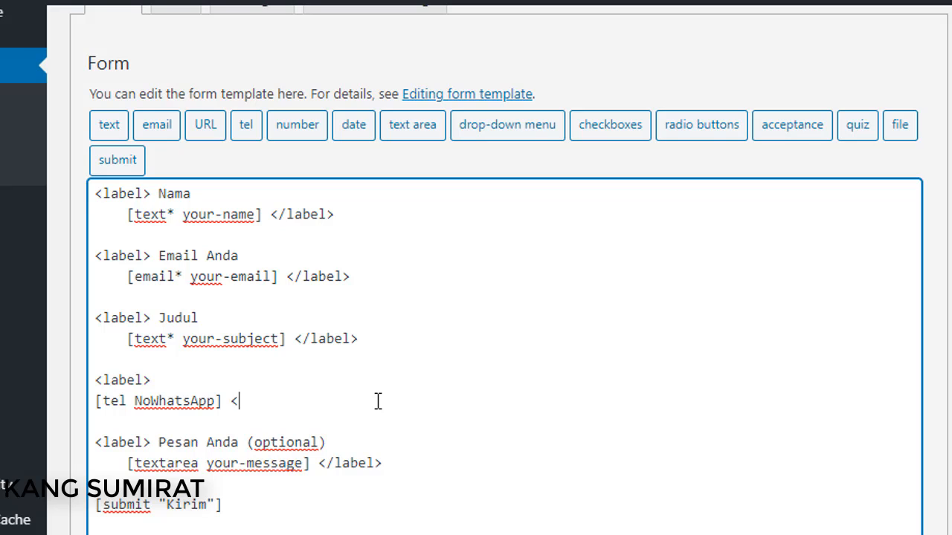
{"action": "type", "text": "lab"}
{"action": "key", "text": "BackSpace"}
{"action": "key", "text": "BackSpace"}
{"action": "type", "text": "label>"}
Type 'No WhatsApp' inside the new label, following the Judul label block as a model.
{"action": "left_click", "coordinate": [127, 381]}
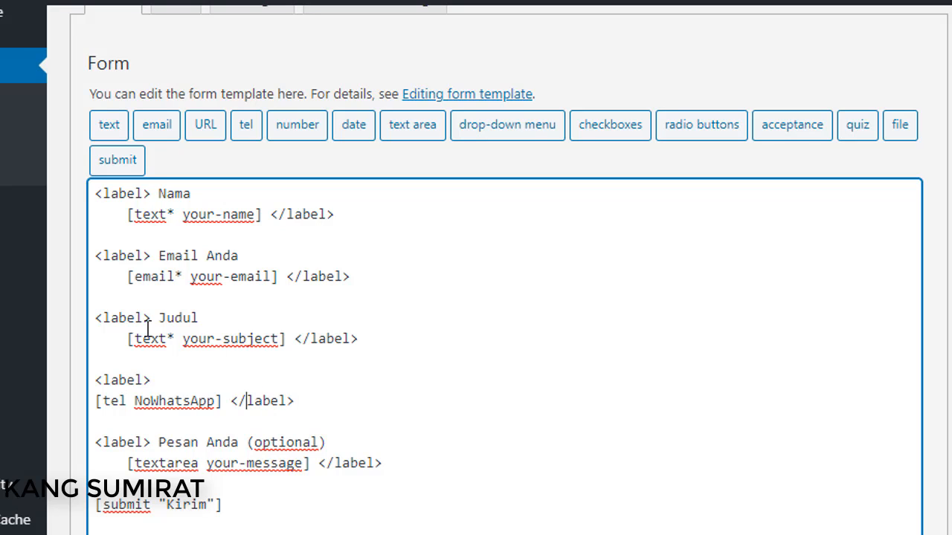
{"action": "left_click", "coordinate": [96, 312]}
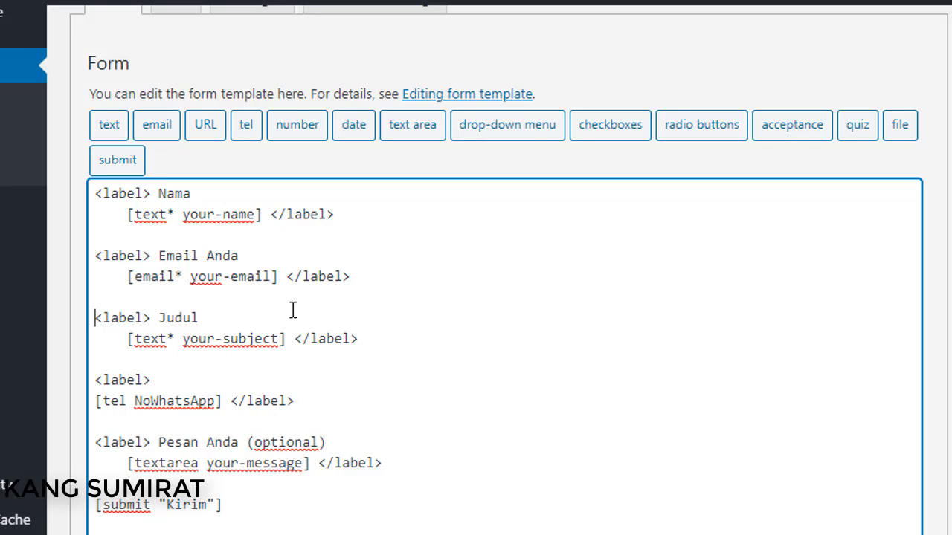
{"action": "left_click", "coordinate": [380, 350]}
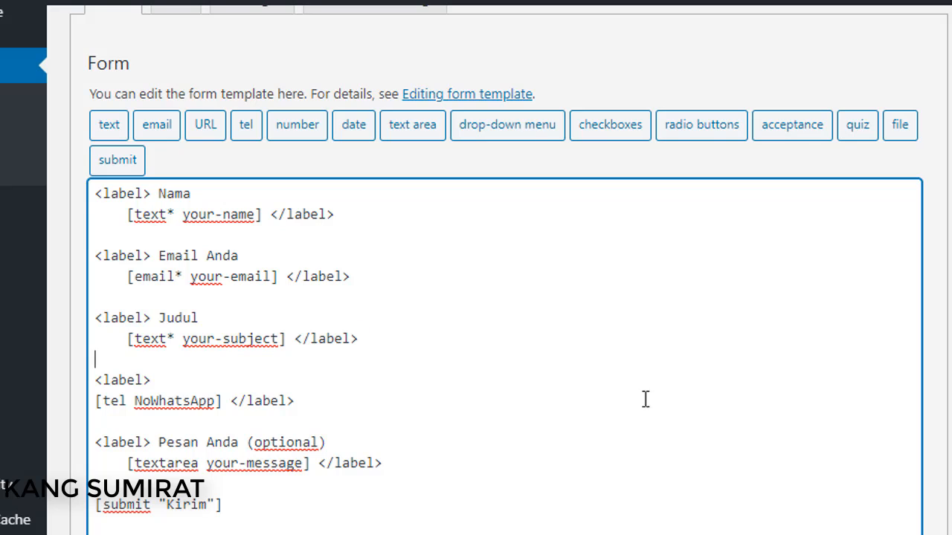
{"action": "left_click", "coordinate": [174, 380]}
{"action": "type", "text": "No WhatsApp"}
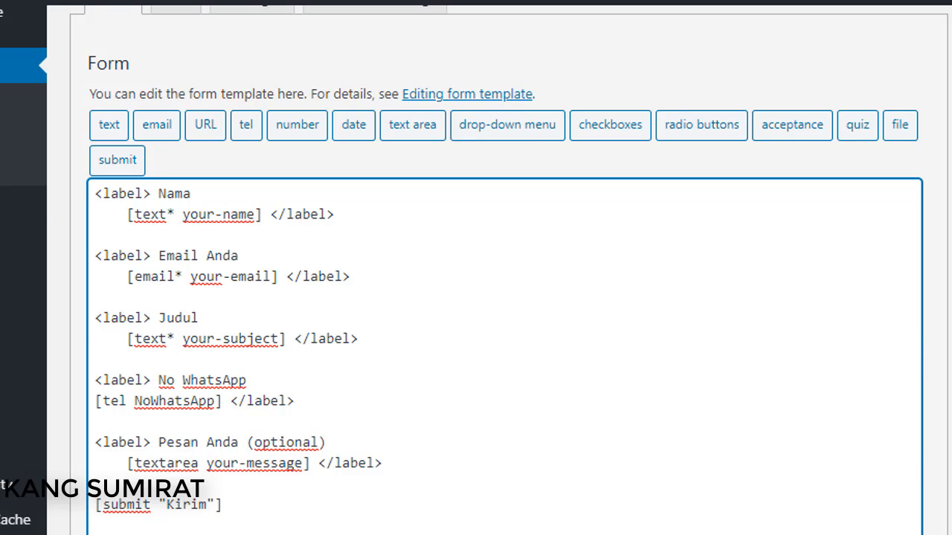
{"action": "scroll", "coordinate": [908, 373], "scroll_direction": "up", "scroll_amount": 3}
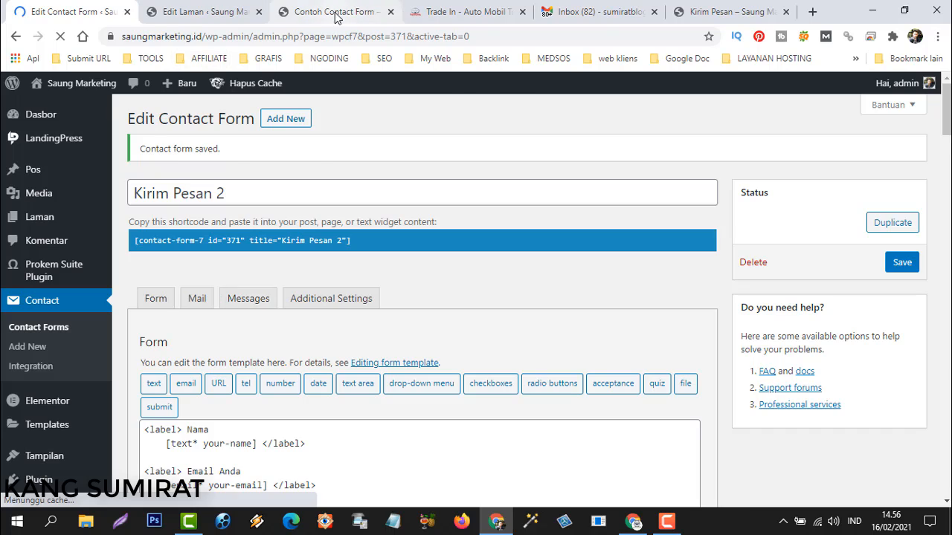
{"action": "left_click", "coordinate": [336, 5]}
{"action": "left_click", "coordinate": [60, 36]}
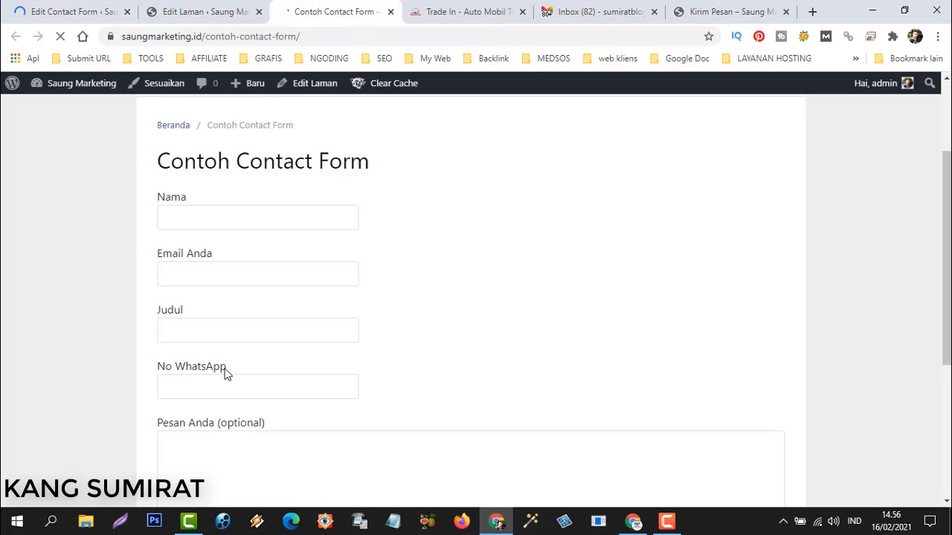
{"action": "double_click", "coordinate": [187, 389]}
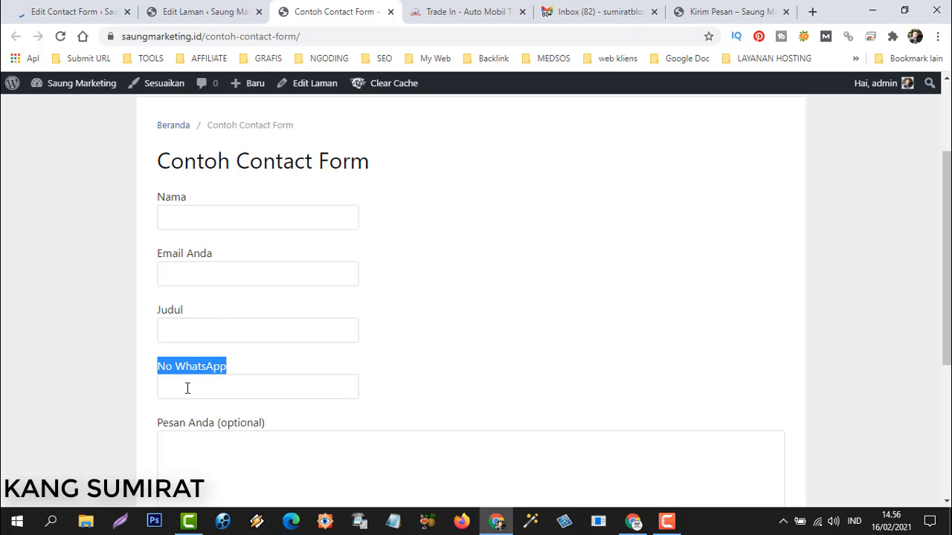
{"action": "left_click", "coordinate": [183, 388]}
{"action": "scroll", "coordinate": [208, 339], "scroll_direction": "down", "scroll_amount": 3}
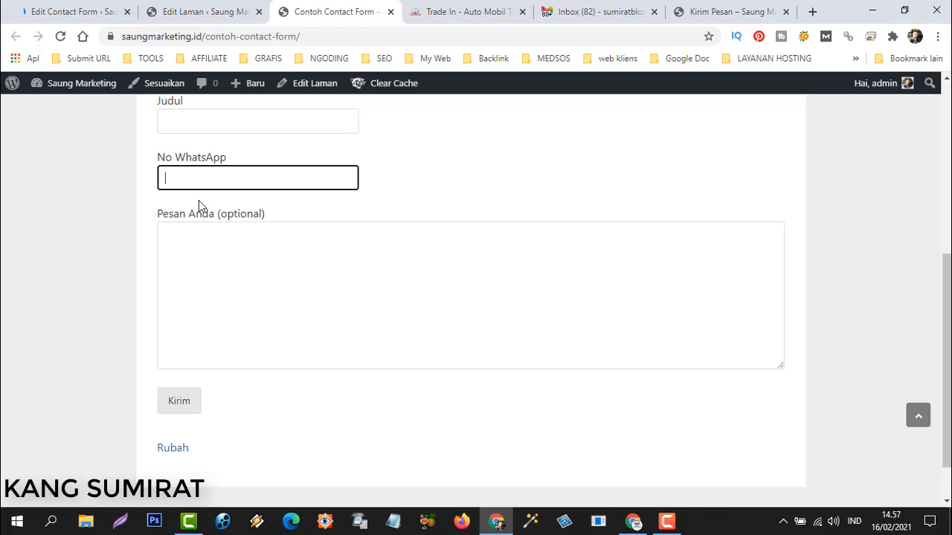
{"action": "scroll", "coordinate": [440, 287], "scroll_direction": "up", "scroll_amount": 3}
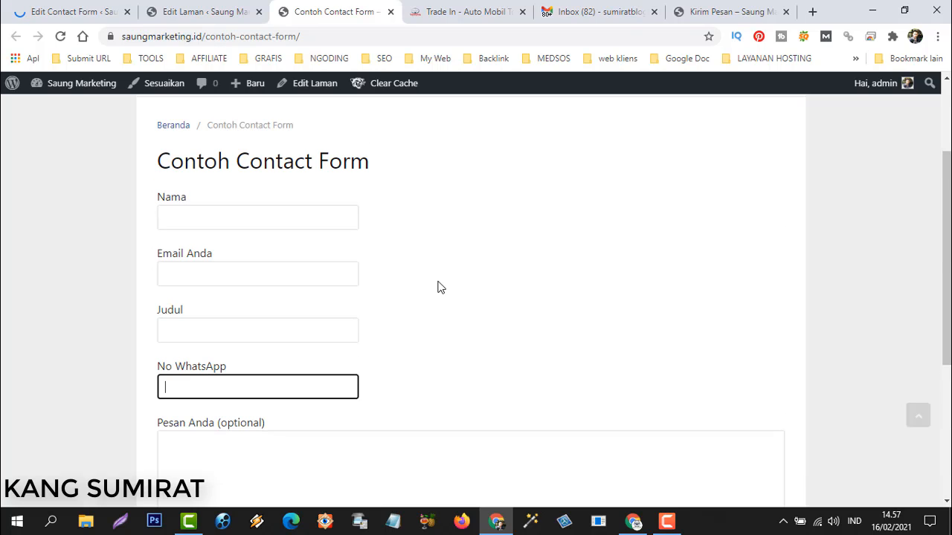
{"action": "left_click", "coordinate": [439, 288]}
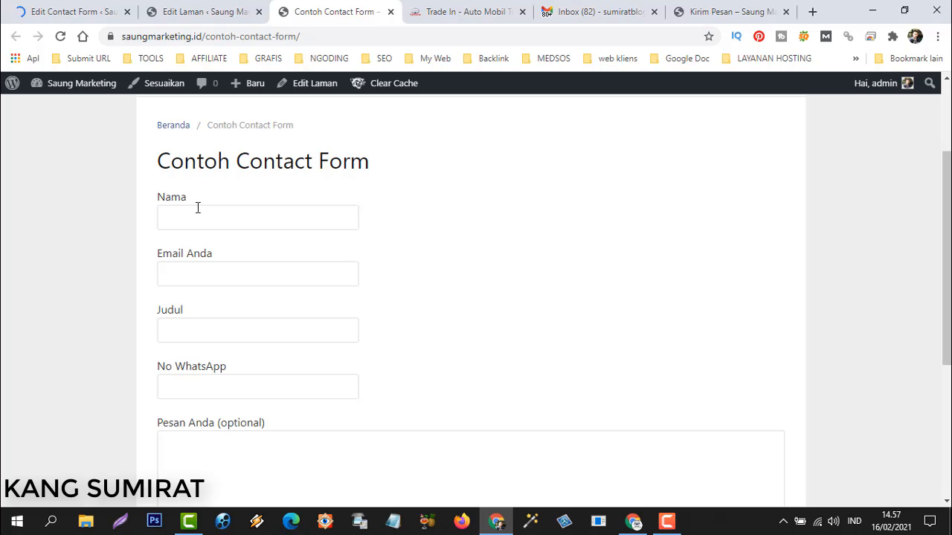
{"action": "left_click", "coordinate": [67, 15]}
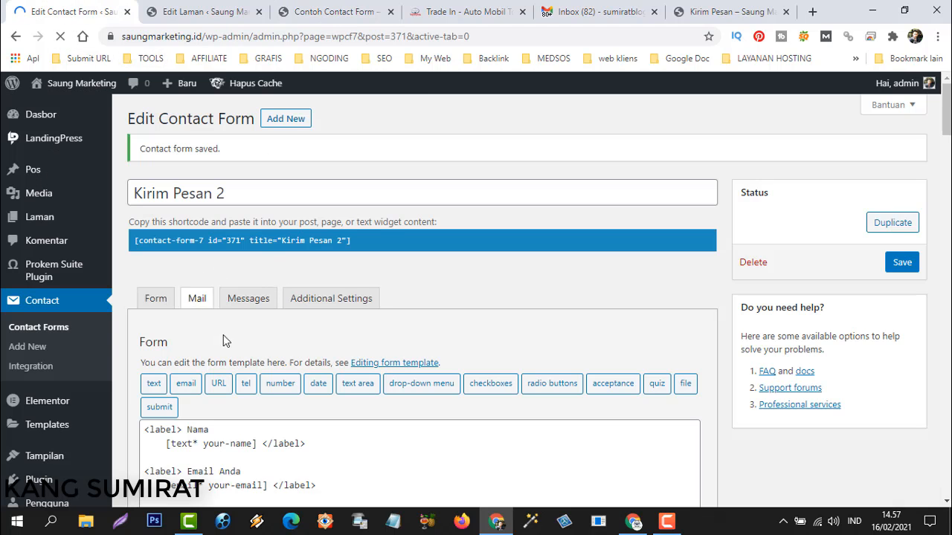
Show the Mail tab's message body, which still ends with [your-message] before the footer.
{"action": "left_click", "coordinate": [197, 301]}
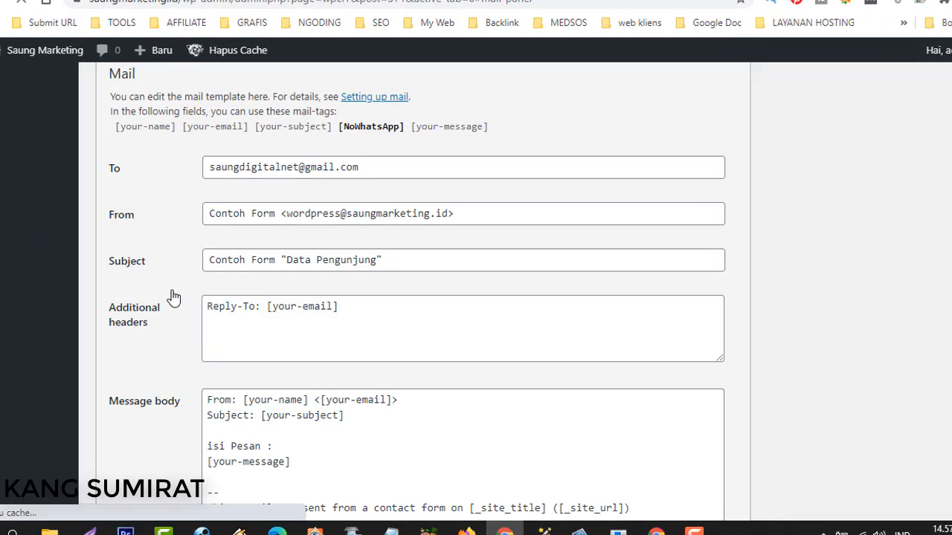
{"action": "scroll", "coordinate": [270, 336], "scroll_direction": "down", "scroll_amount": 4}
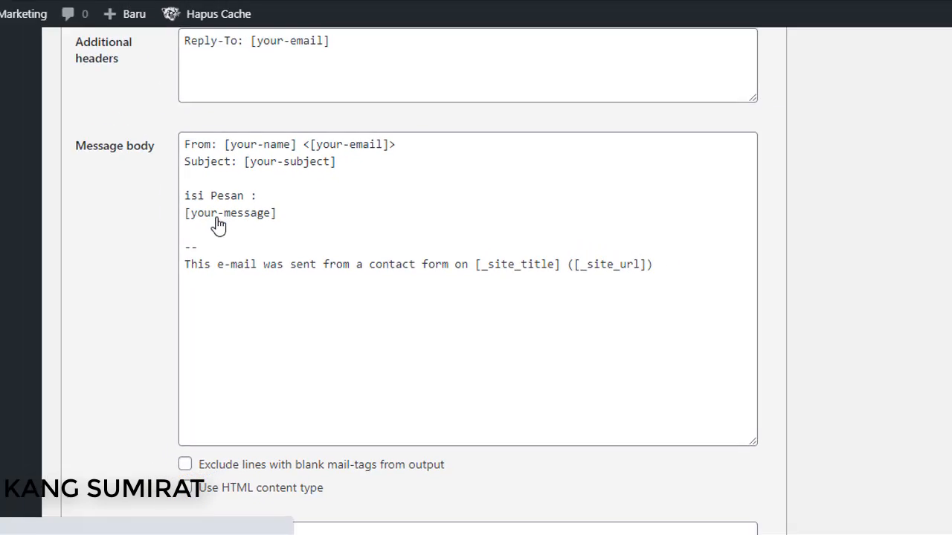
{"action": "scroll", "coordinate": [218, 227], "scroll_direction": "up", "scroll_amount": 3}
{"action": "scroll", "coordinate": [236, 392], "scroll_direction": "down", "scroll_amount": 3}
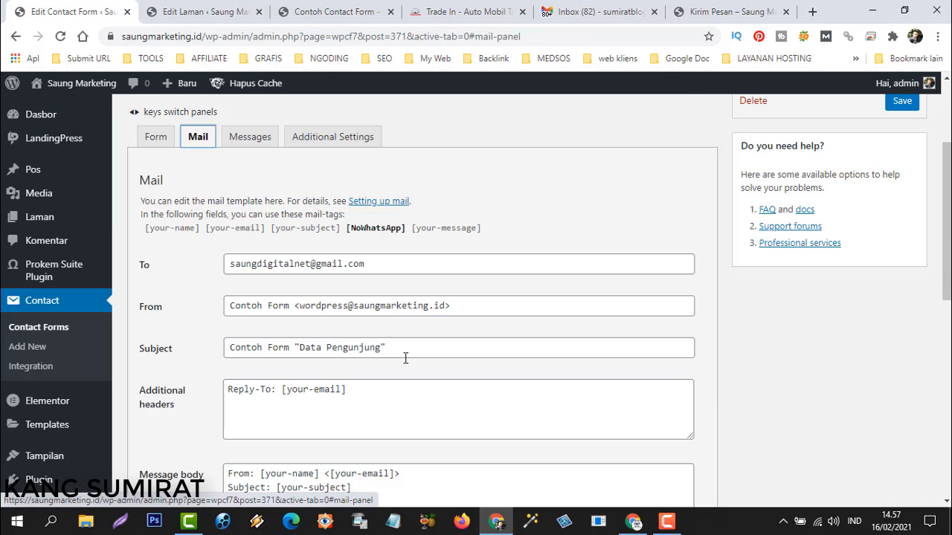
{"action": "scroll", "coordinate": [338, 323], "scroll_direction": "down", "scroll_amount": 6}
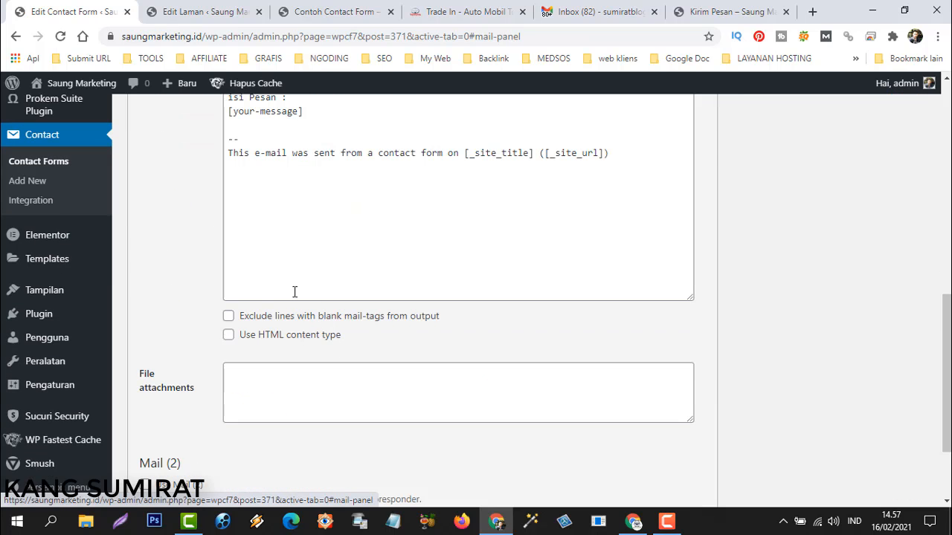
{"action": "scroll", "coordinate": [294, 294], "scroll_direction": "up", "scroll_amount": 3}
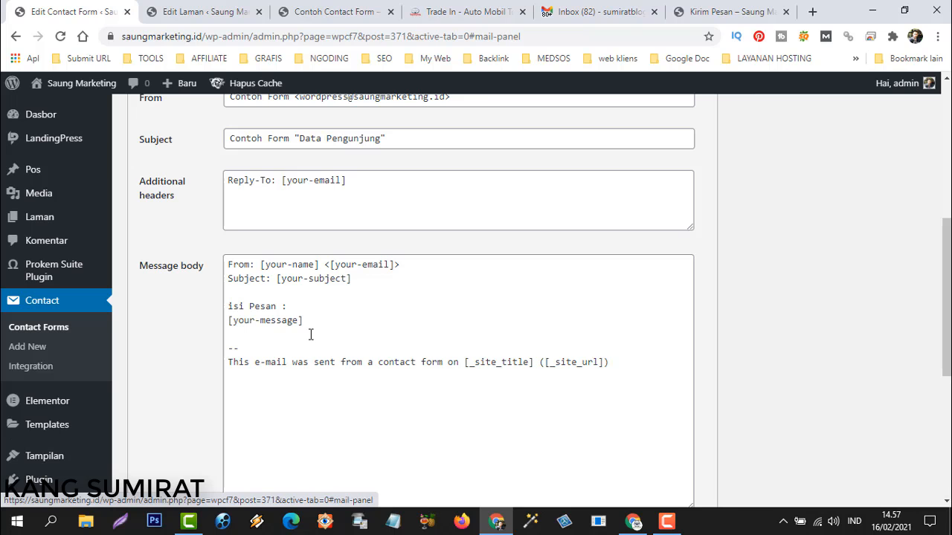
{"action": "scroll", "coordinate": [310, 335], "scroll_direction": "up", "scroll_amount": 5}
{"action": "left_click", "coordinate": [153, 300]}
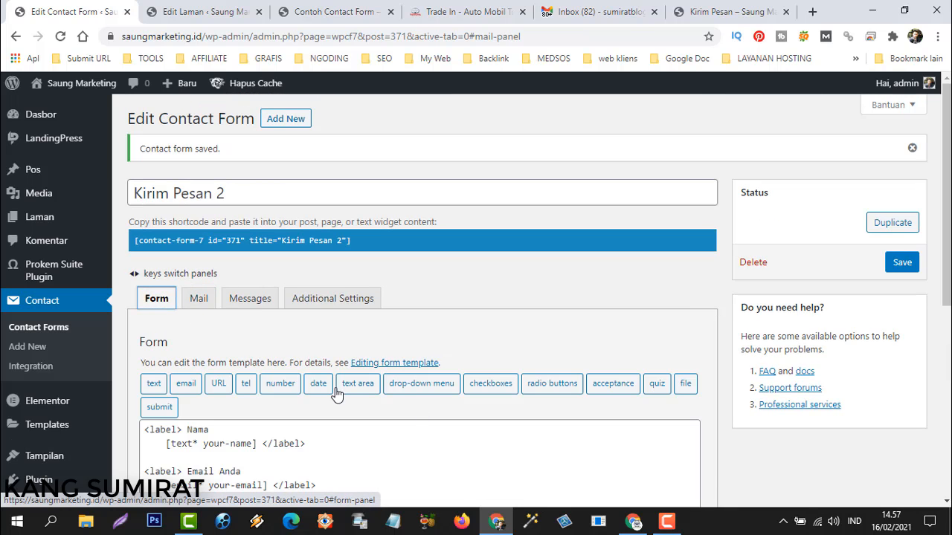
{"action": "left_click", "coordinate": [198, 300]}
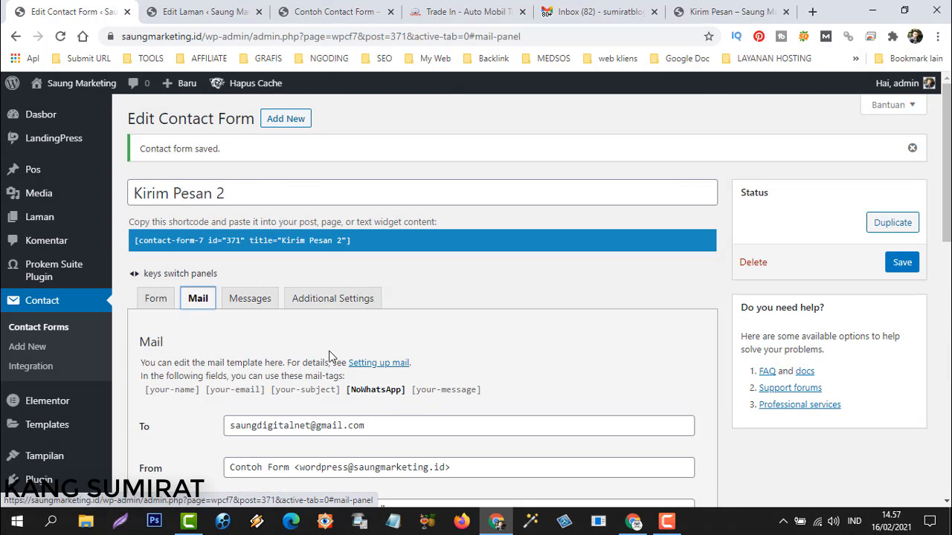
{"action": "scroll", "coordinate": [329, 357], "scroll_direction": "down", "scroll_amount": 6}
Paste the ([NoWhatsApp]) tag on the empty line under Subject in the message body.
{"action": "double_click", "coordinate": [258, 287]}
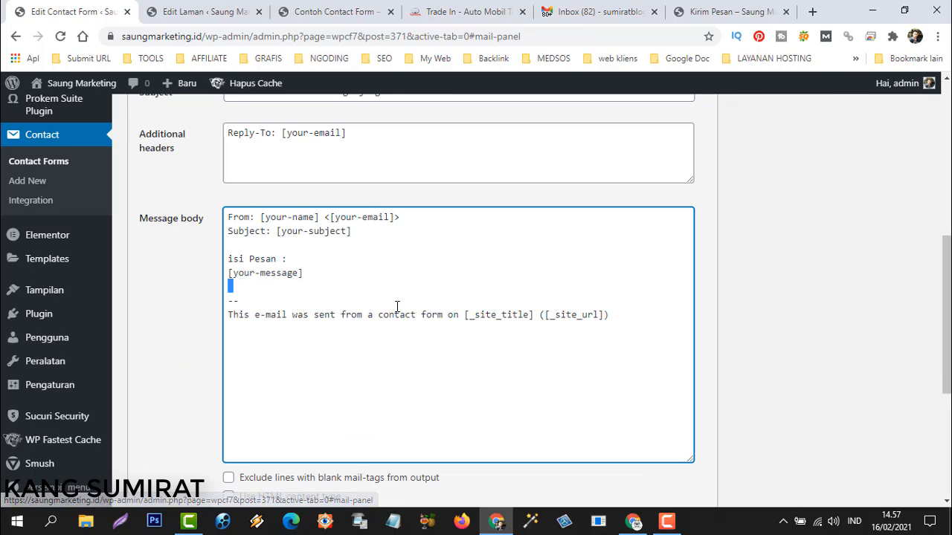
{"action": "left_click", "coordinate": [247, 244]}
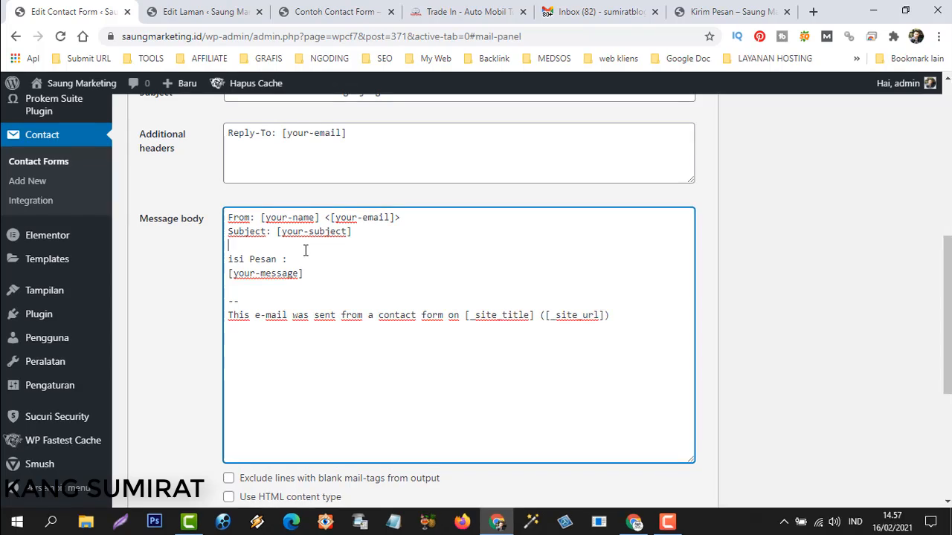
{"action": "type", "text": "N"}
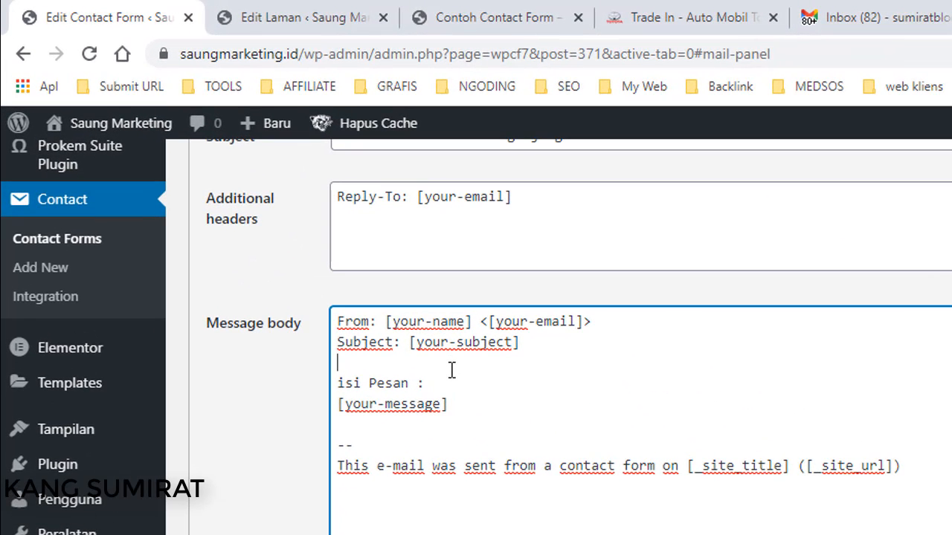
{"action": "right_click", "coordinate": [404, 366]}
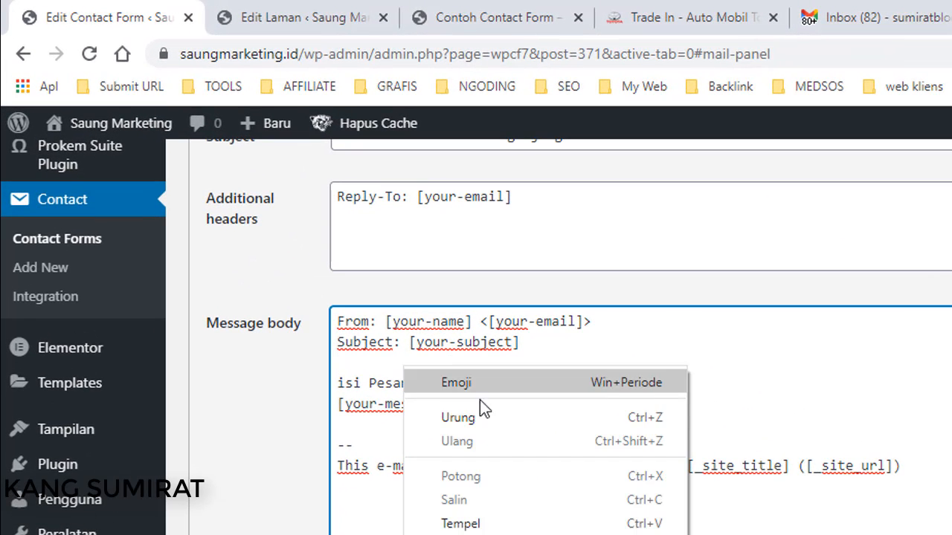
{"action": "left_click", "coordinate": [470, 523]}
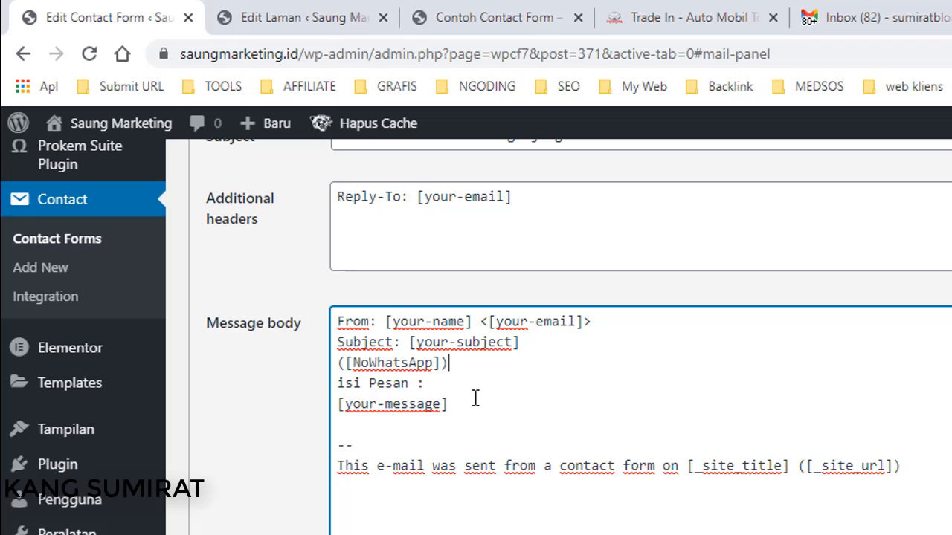
{"action": "key", "text": "Return"}
{"action": "left_click_drag", "start_coordinate": [338, 362], "coordinate": [463, 366]}
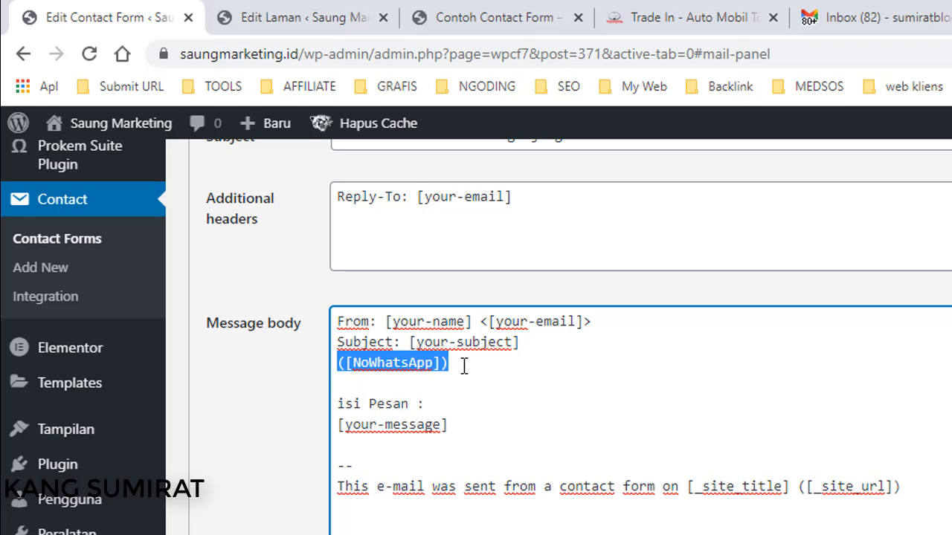
{"action": "left_click", "coordinate": [463, 366]}
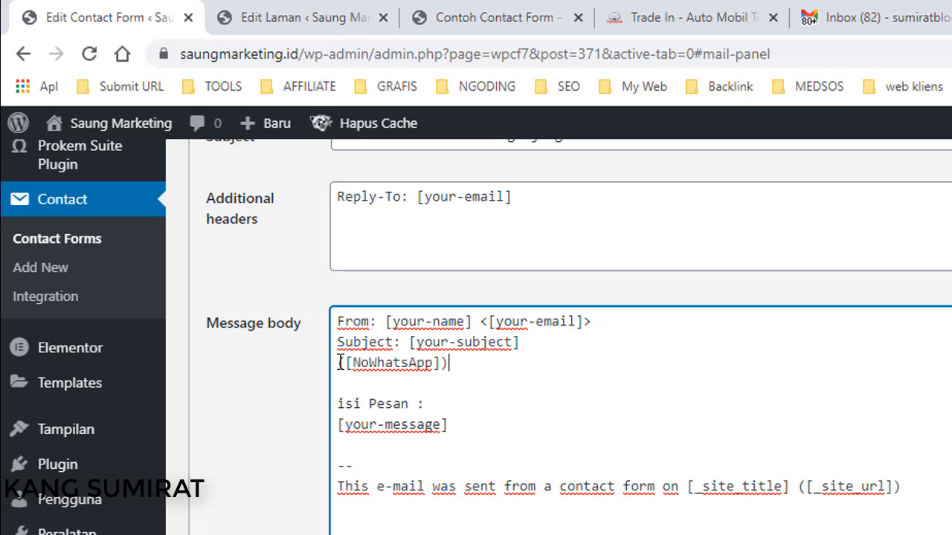
Type the label 'No WhastApp :' in front of the ([NoWhatsApp]) tag.
{"action": "type", "text": "No W"}
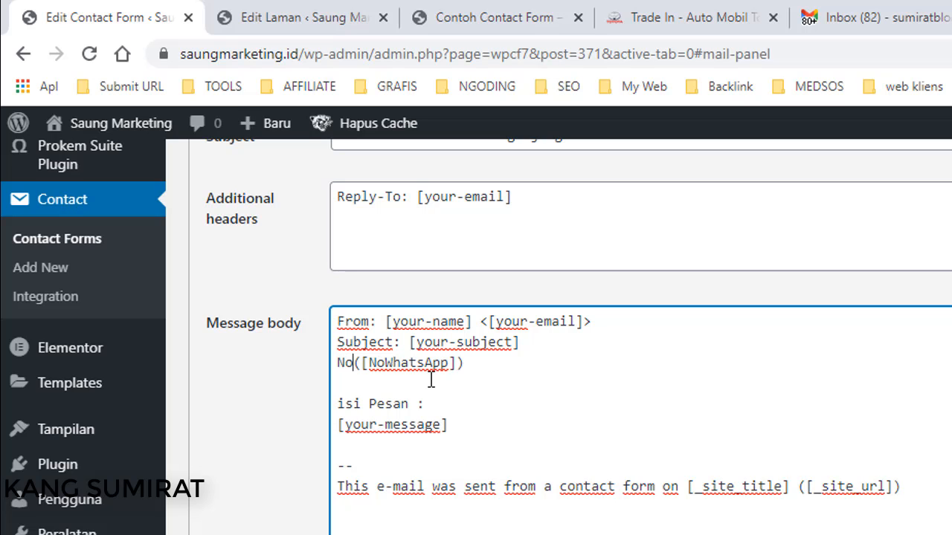
{"action": "type", "text": "hats"}
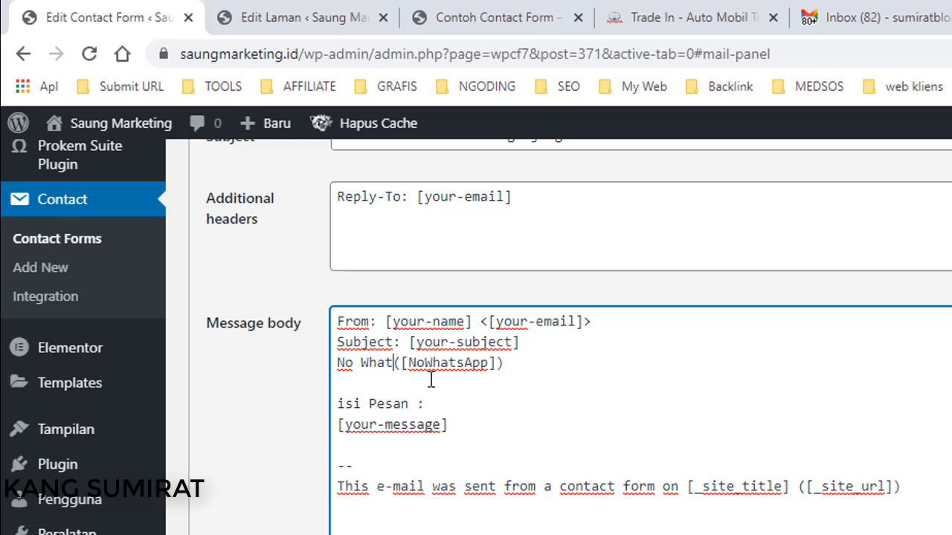
{"action": "type", "text": "PP"}
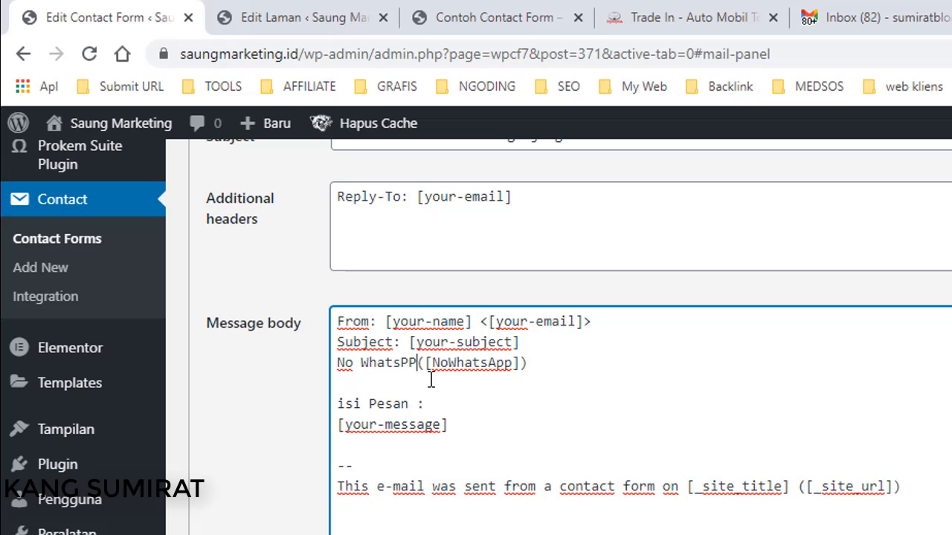
{"action": "key", "text": "BackSpace"}
{"action": "key", "text": "BackSpace"}
{"action": "key", "text": "BackSpace"}
{"action": "type", "text": "A"}
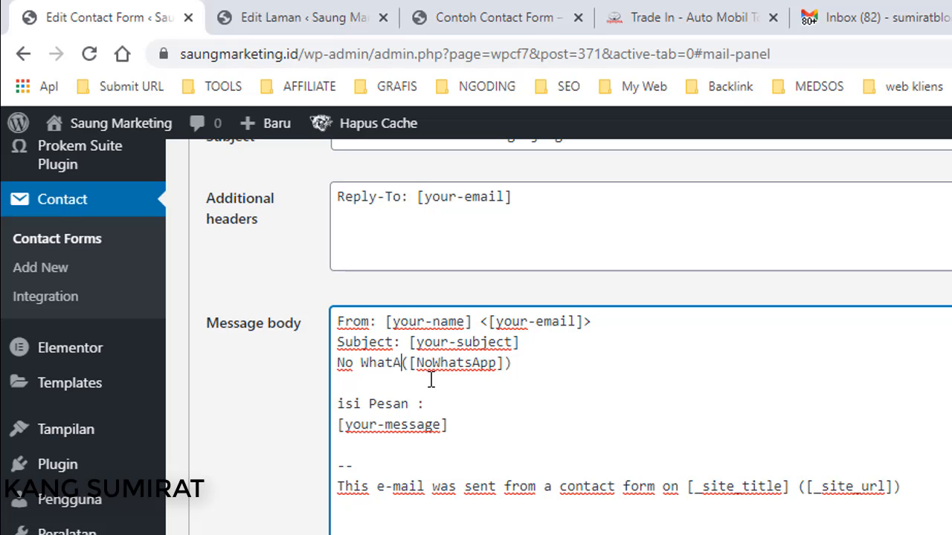
{"action": "type", "text": "pp"}
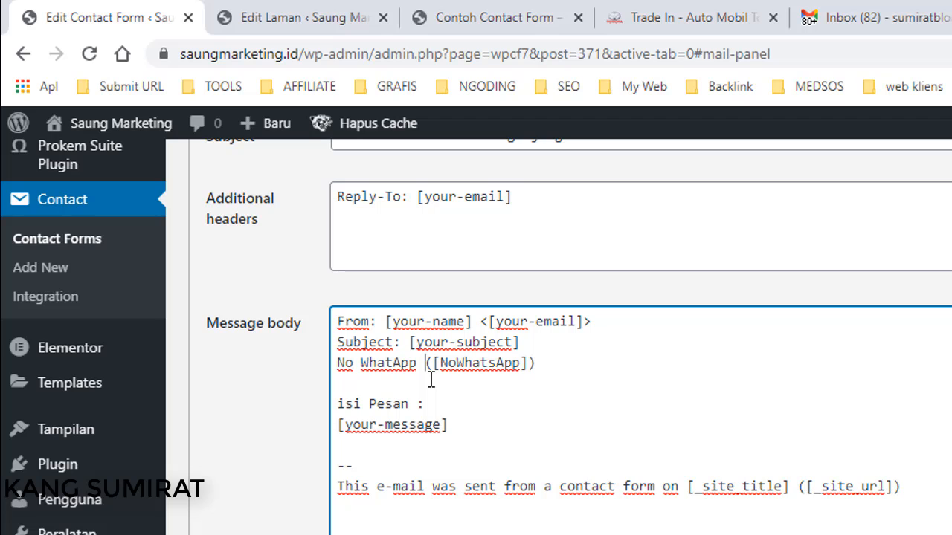
{"action": "key", "text": "Left"}
{"action": "type", "text": "s"}
{"action": "key", "text": "Right"}
{"action": "key", "text": "Right"}
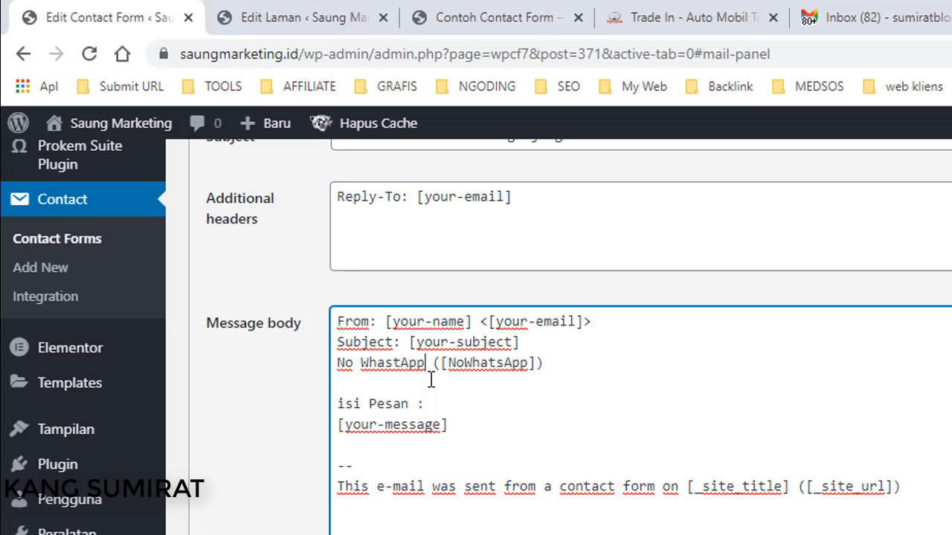
{"action": "type", "text": ":"}
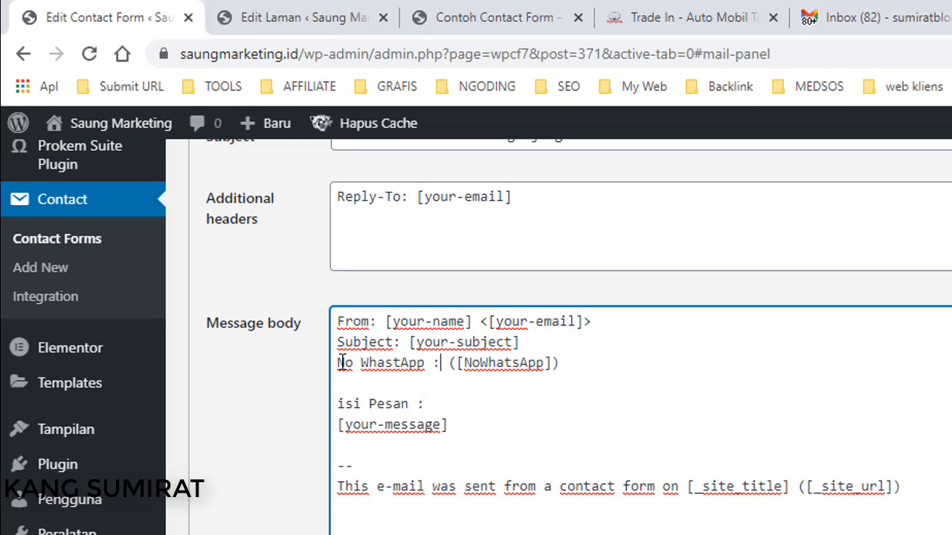
{"action": "left_click_drag", "start_coordinate": [343, 363], "coordinate": [422, 363]}
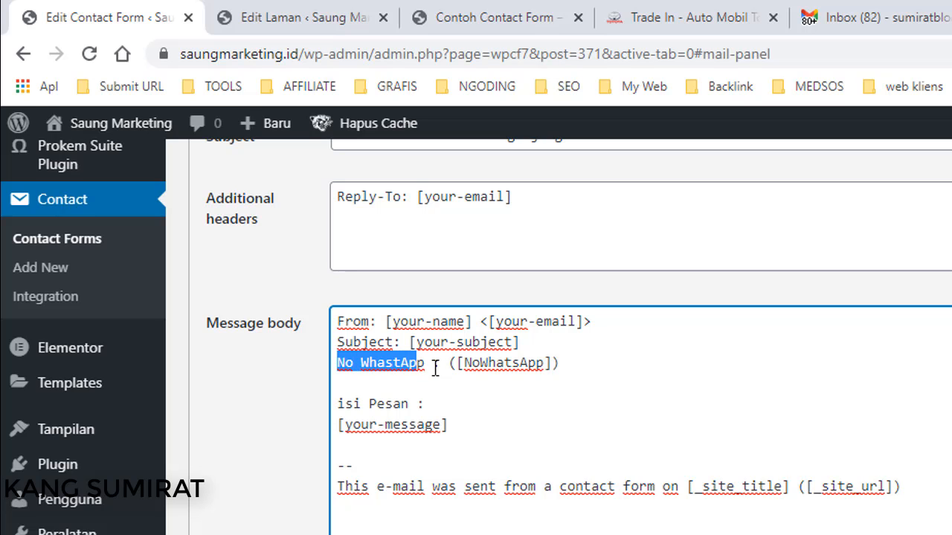
{"action": "left_click", "coordinate": [428, 365]}
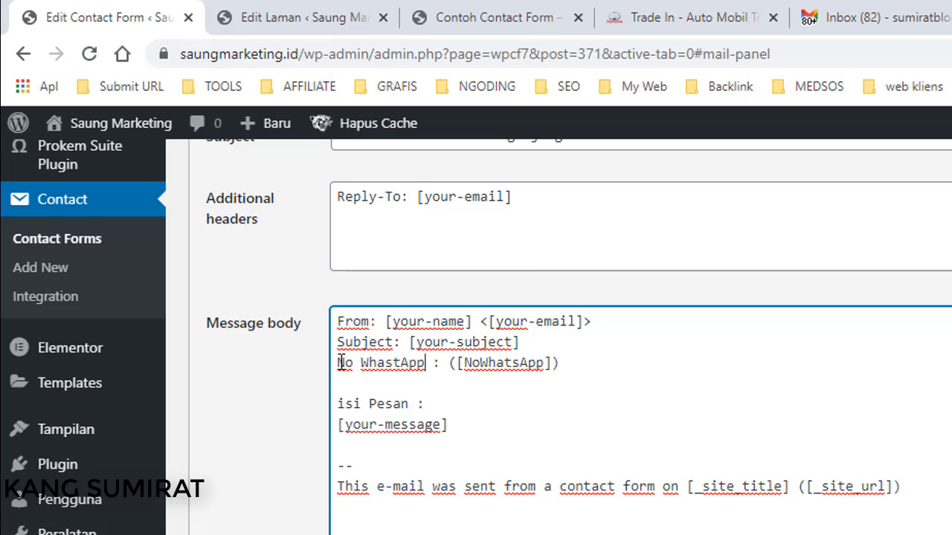
{"action": "left_click_drag", "start_coordinate": [340, 363], "coordinate": [435, 363]}
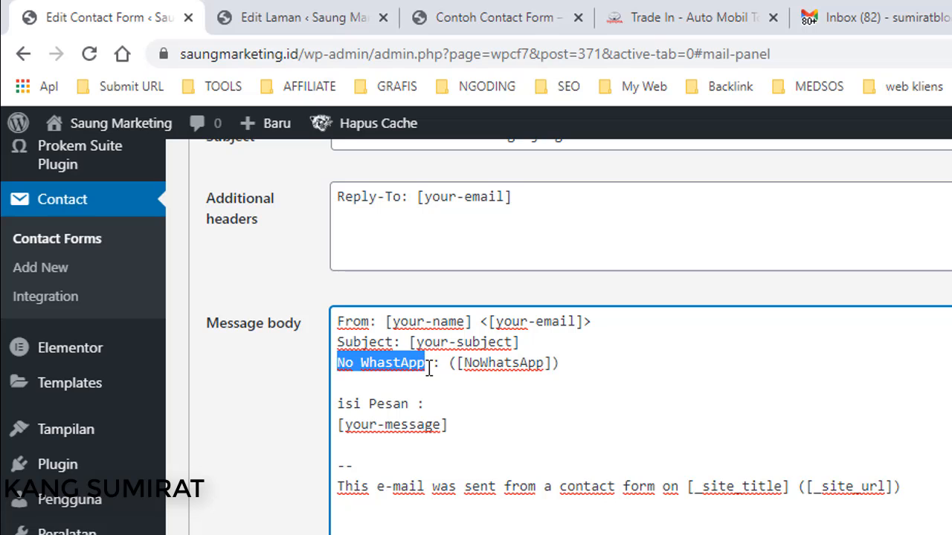
{"action": "left_click", "coordinate": [432, 363]}
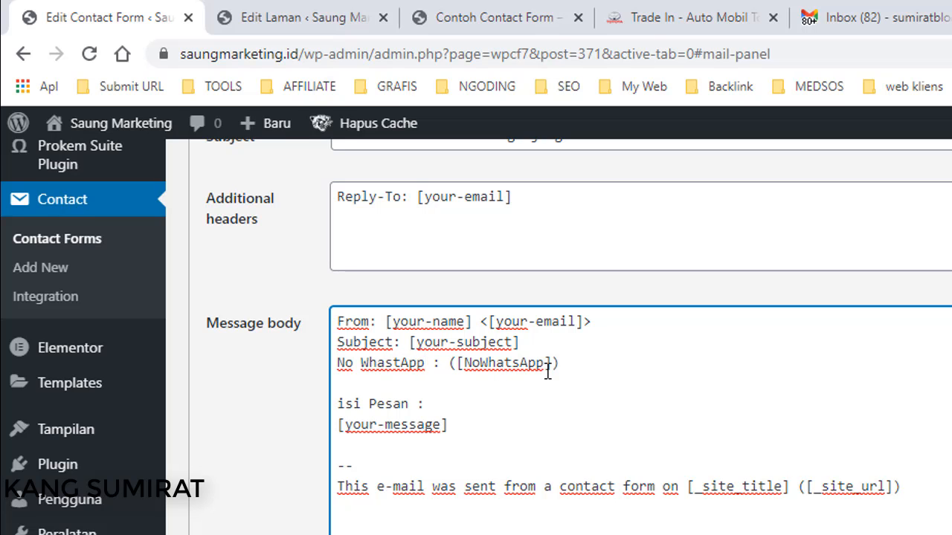
{"action": "scroll", "coordinate": [515, 417], "scroll_direction": "down", "scroll_amount": 4}
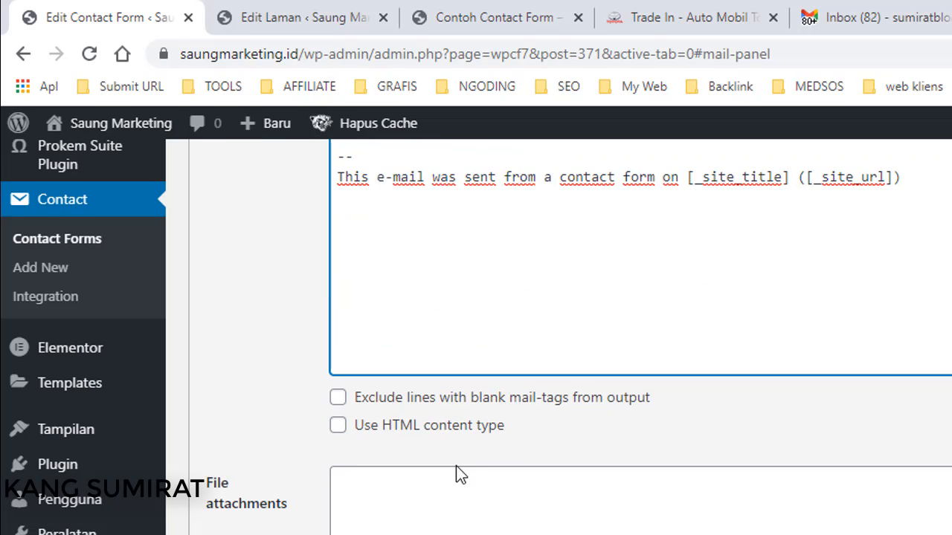
{"action": "scroll", "coordinate": [514, 417], "scroll_direction": "down", "scroll_amount": 1}
Switch to the live Contoh Contact Form page and reload it.
{"action": "scroll", "coordinate": [565, 335], "scroll_direction": "up", "scroll_amount": 1}
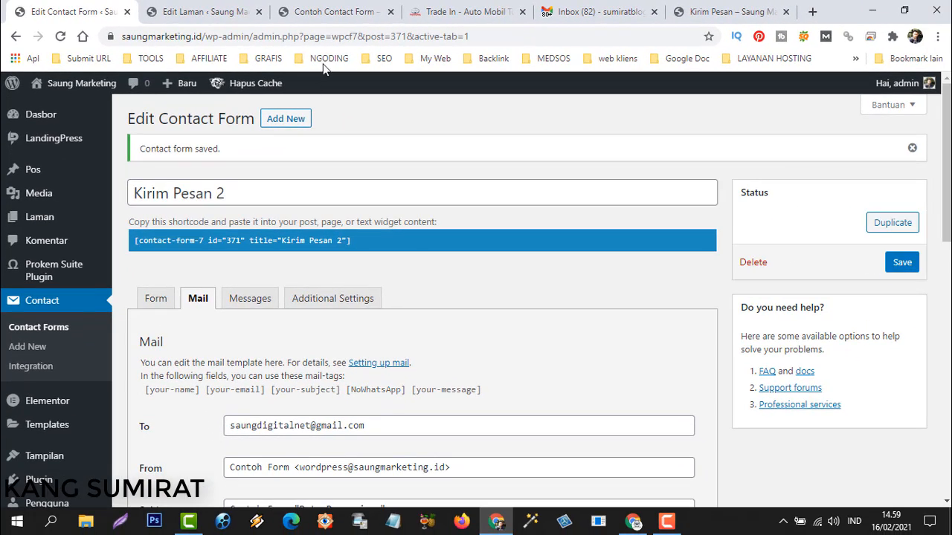
{"action": "left_click", "coordinate": [346, 12]}
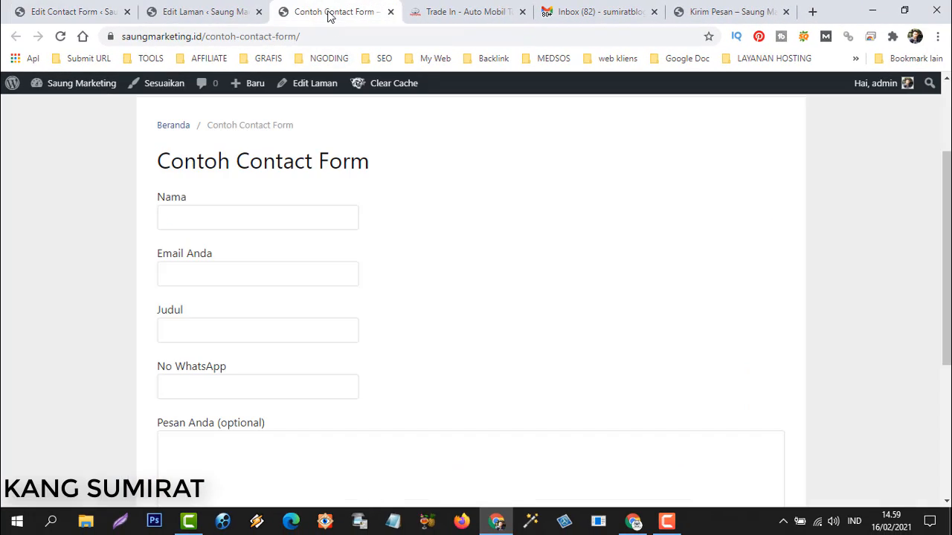
{"action": "left_click", "coordinate": [61, 36]}
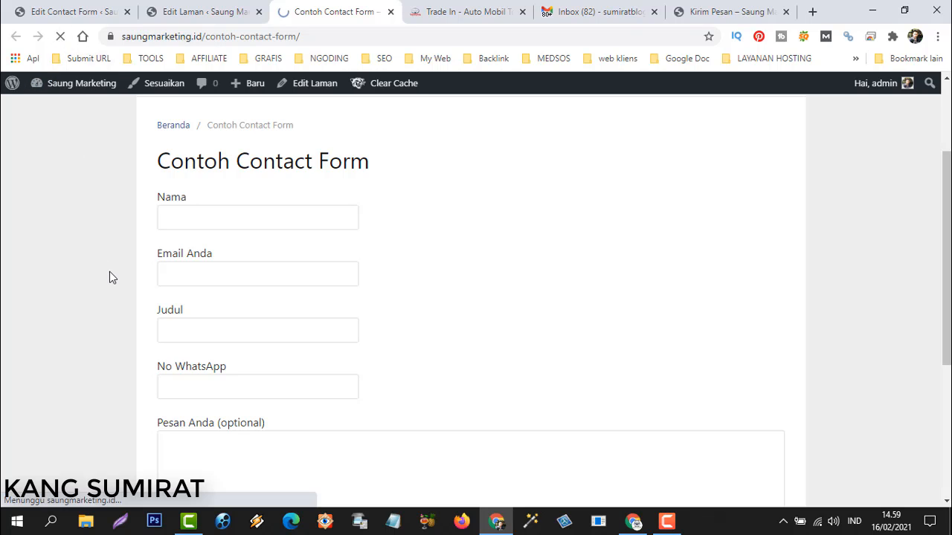
Fill the Nama and Email Anda fields with the sender's name and suggested e-mail address.
{"action": "left_click", "coordinate": [195, 219]}
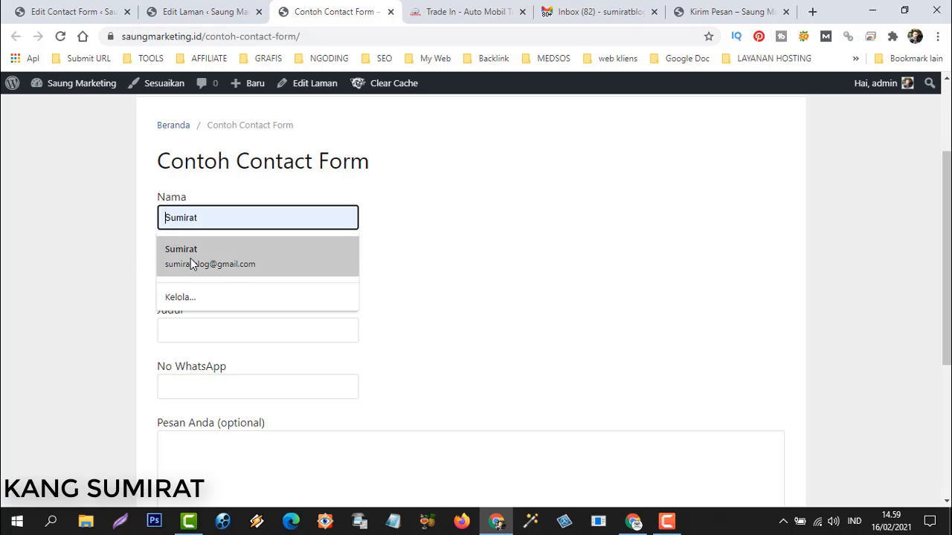
{"action": "left_click", "coordinate": [191, 262]}
{"action": "left_click", "coordinate": [266, 273]}
{"action": "key", "text": "ctrl+a"}
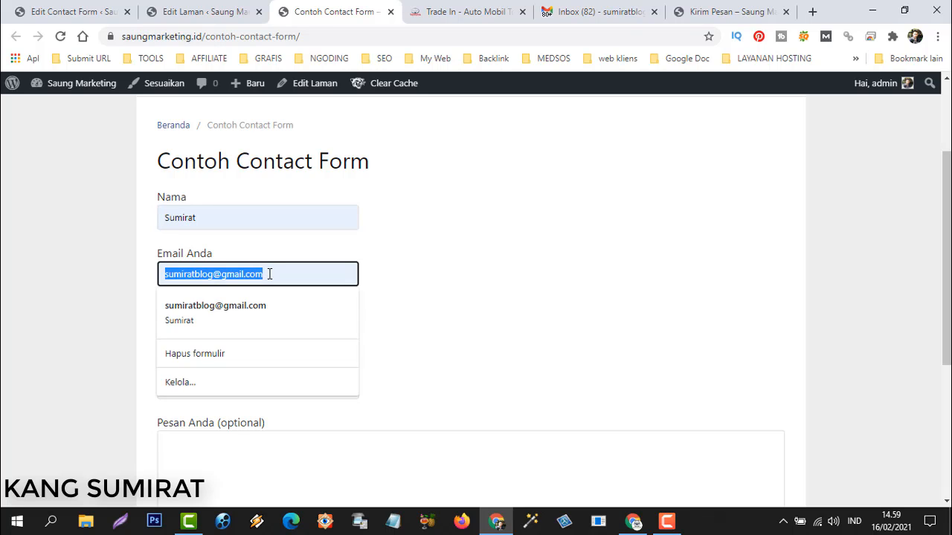
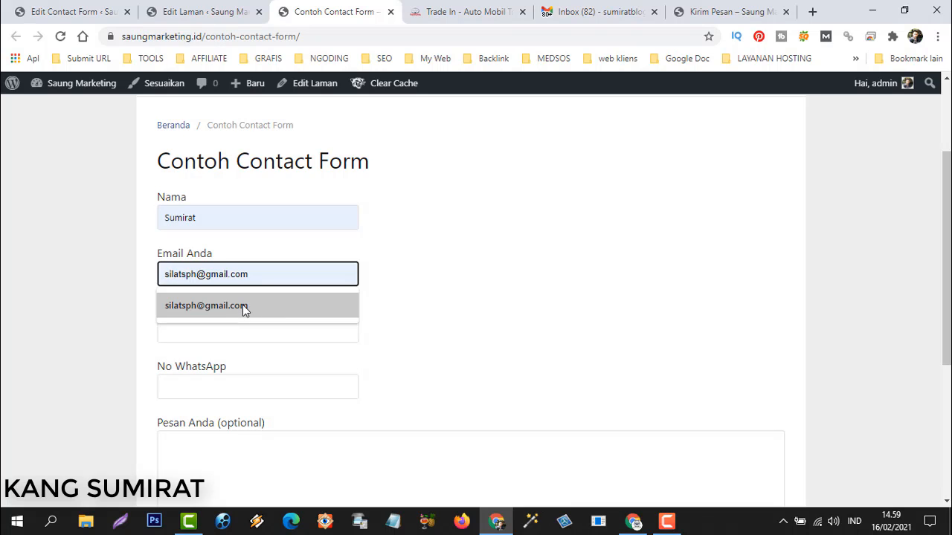
{"action": "left_click", "coordinate": [244, 305]}
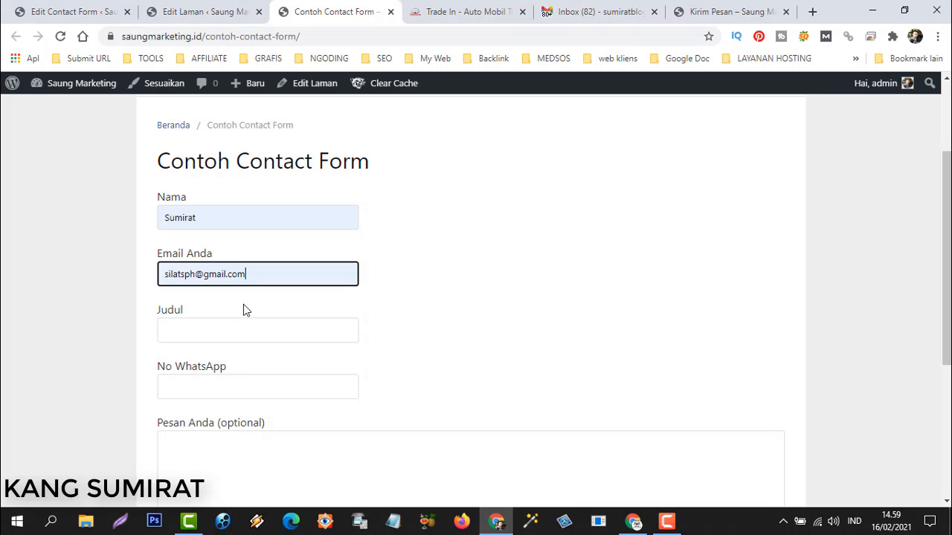
Enter Judul 'Tes Form W', a WhatsApp number, and message 'Ini hanya contoh form untuk penambhan n'.
{"action": "left_click", "coordinate": [189, 332]}
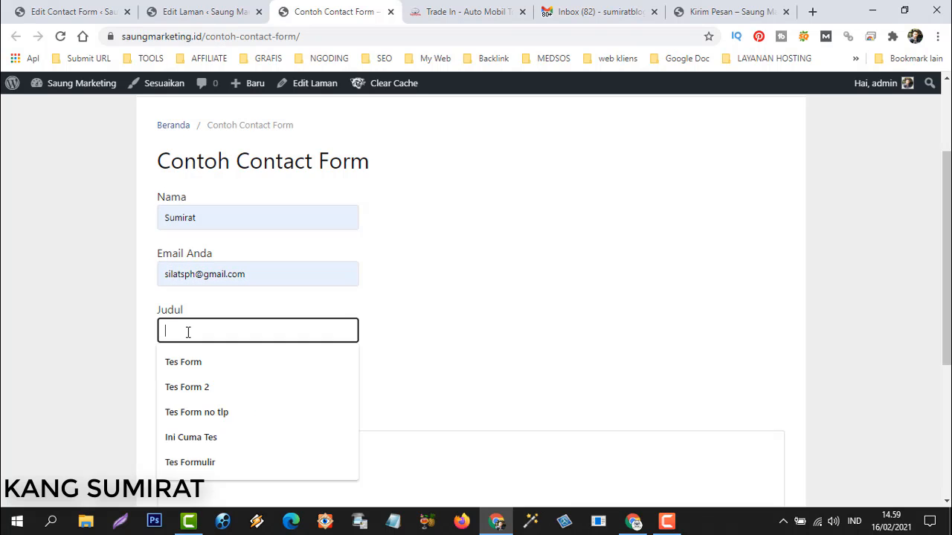
{"action": "type", "text": "Tes For"}
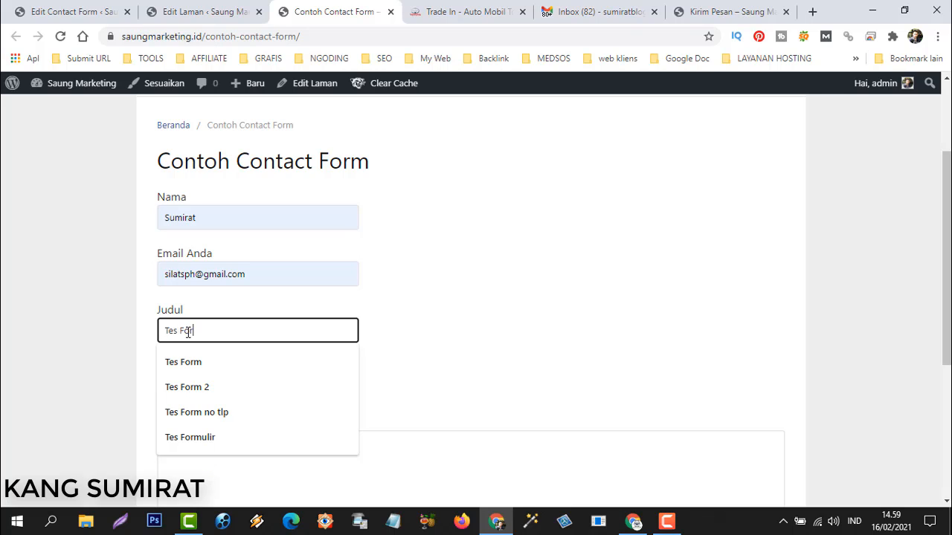
{"action": "type", "text": "m WhatApp"}
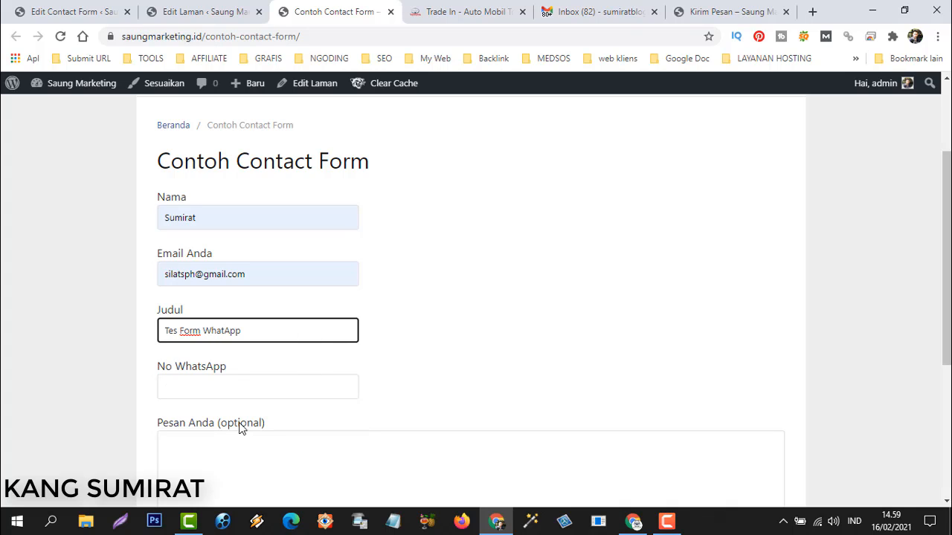
{"action": "left_click", "coordinate": [198, 386]}
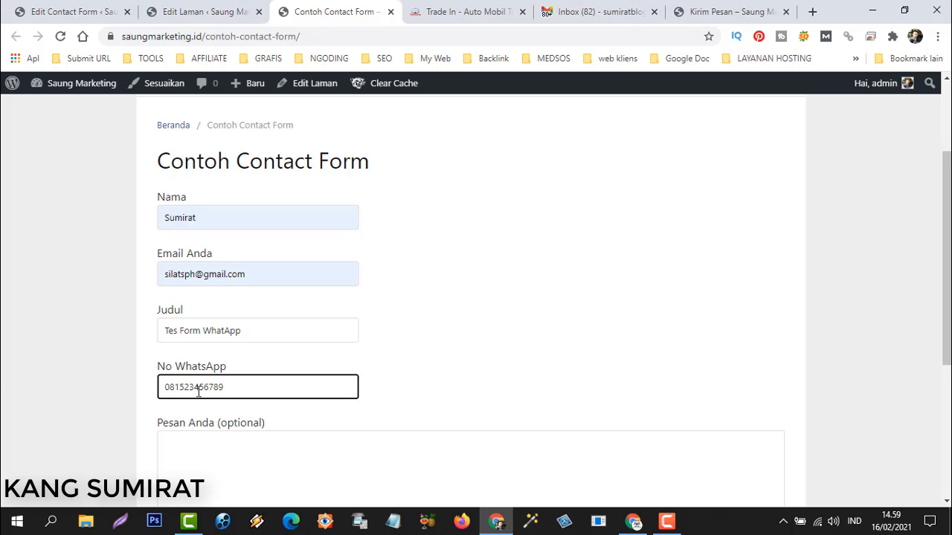
{"action": "scroll", "coordinate": [198, 393], "scroll_direction": "down", "scroll_amount": 3}
{"action": "left_click", "coordinate": [233, 297]}
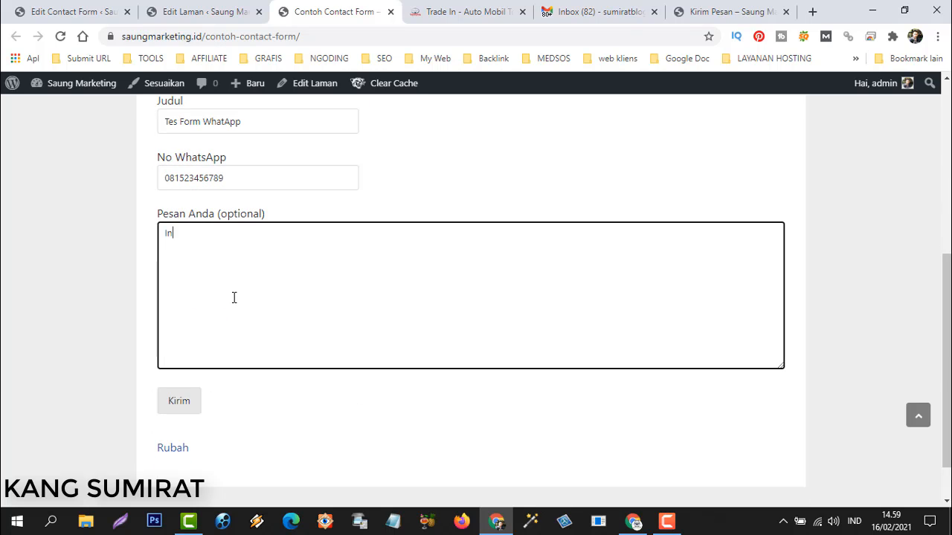
{"action": "type", "text": "Ini hanya contoh form unt"}
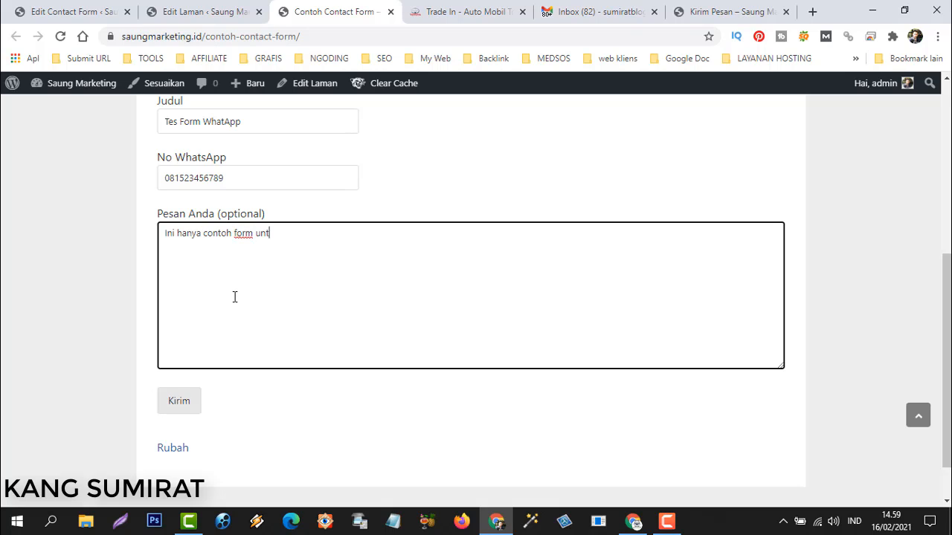
{"action": "type", "text": "uk penambhan nomor whatsApp"}
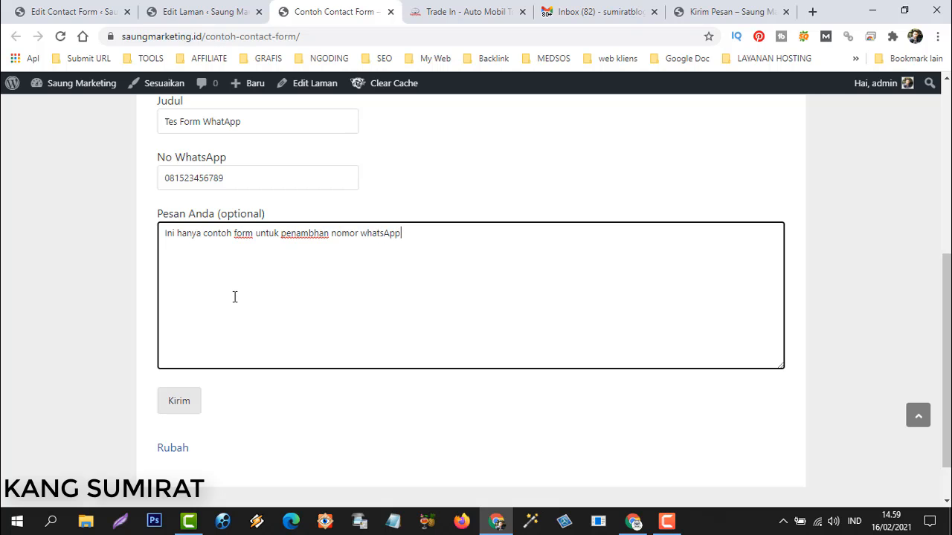
{"action": "scroll", "coordinate": [239, 304], "scroll_direction": "up", "scroll_amount": 3}
{"action": "scroll", "coordinate": [179, 324], "scroll_direction": "down", "scroll_amount": 3}
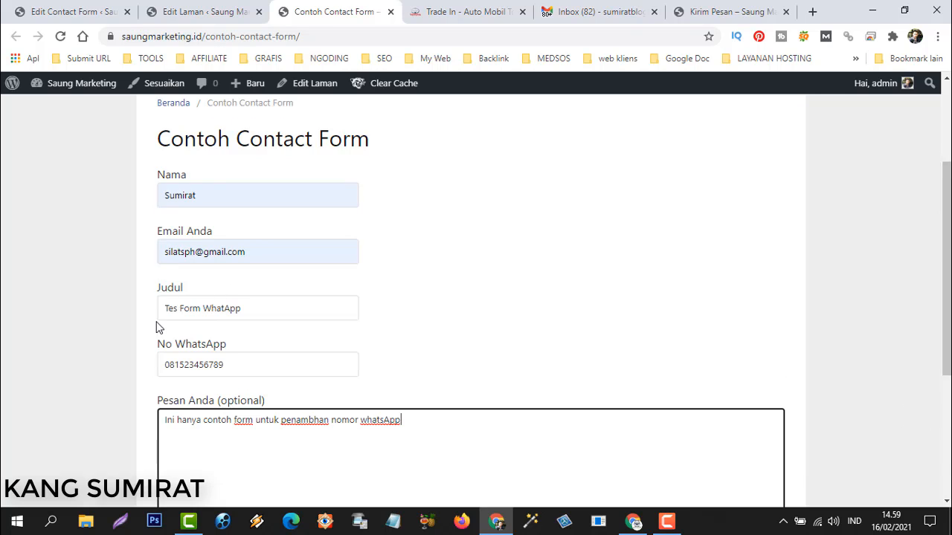
Send the form with Kirim and bring up the Gmail window.
{"action": "left_click", "coordinate": [179, 403]}
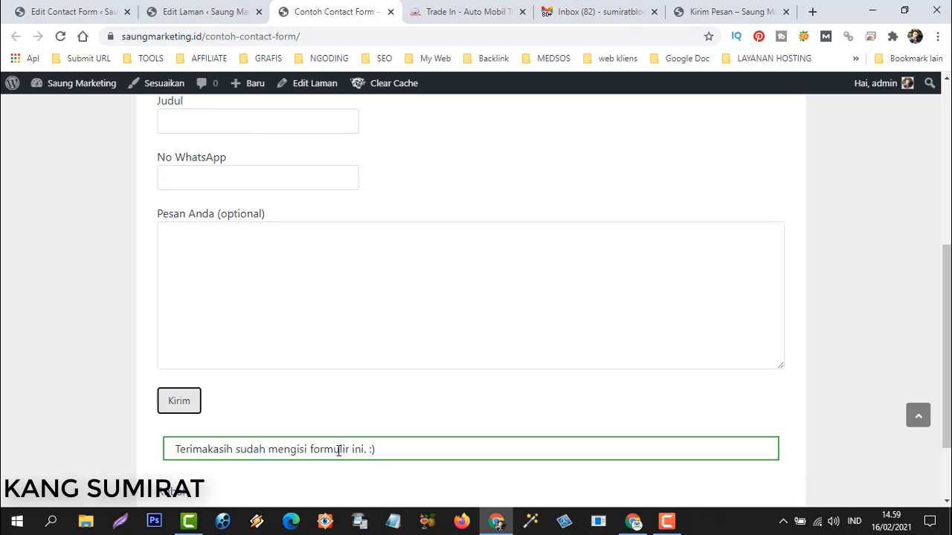
{"action": "scroll", "coordinate": [414, 366], "scroll_direction": "up", "scroll_amount": 3}
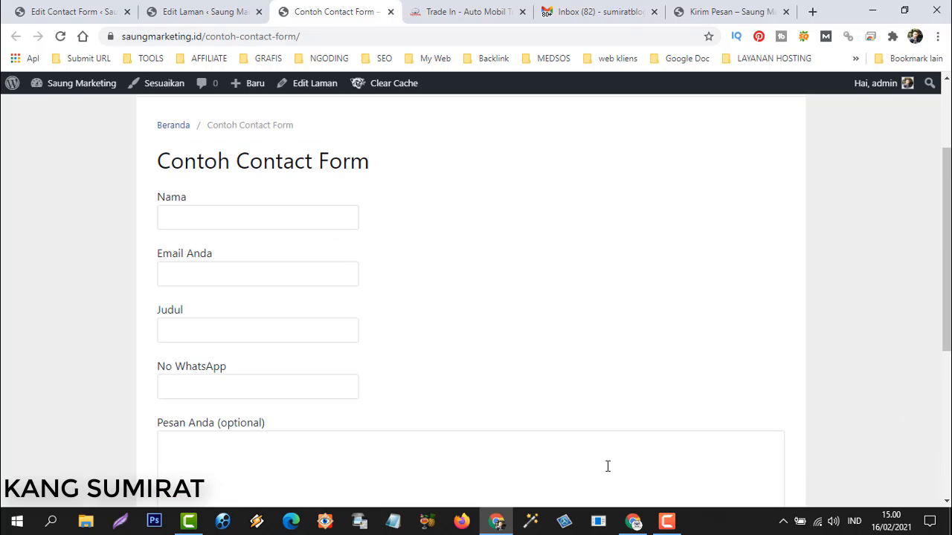
{"action": "left_click", "coordinate": [634, 522]}
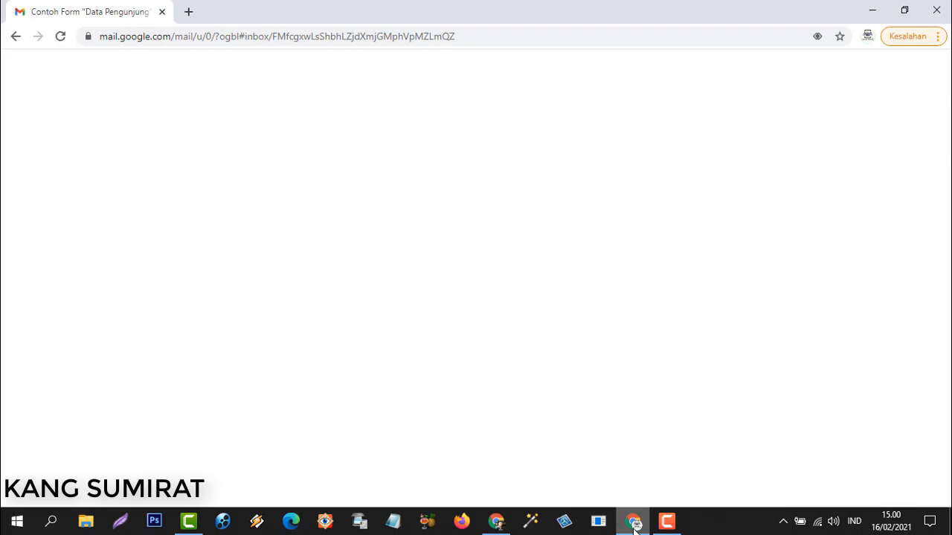
Return to the inbox, refresh it, and open the newest Contoh Form email.
{"action": "left_click", "coordinate": [197, 111]}
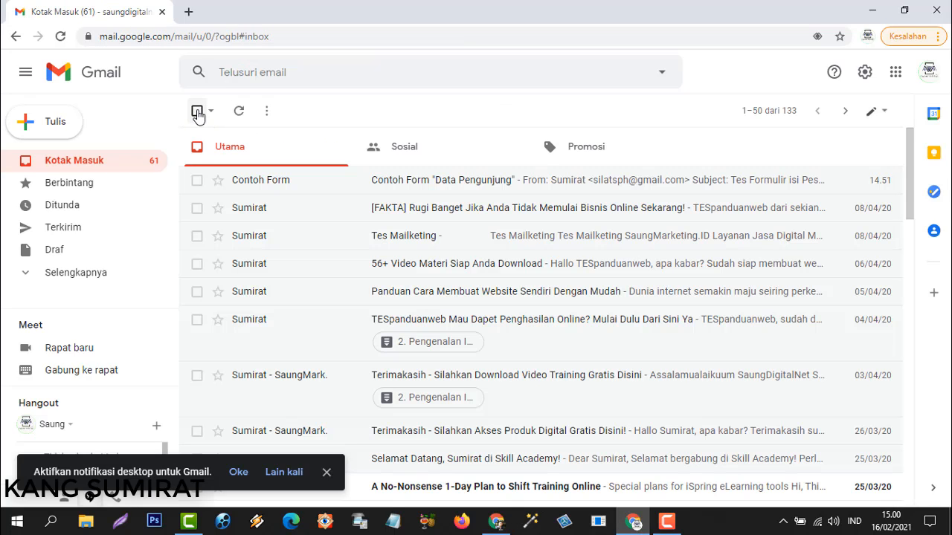
{"action": "left_click", "coordinate": [239, 111]}
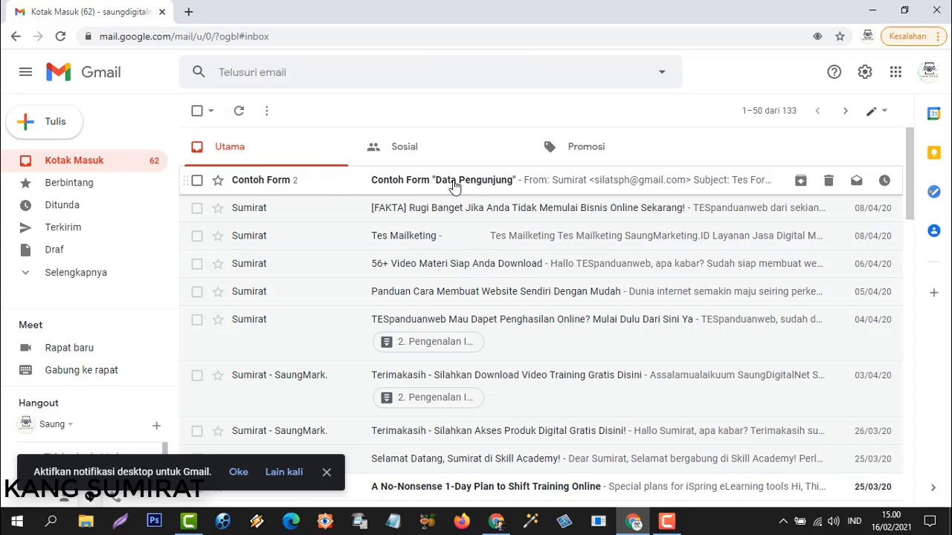
{"action": "left_click", "coordinate": [455, 186]}
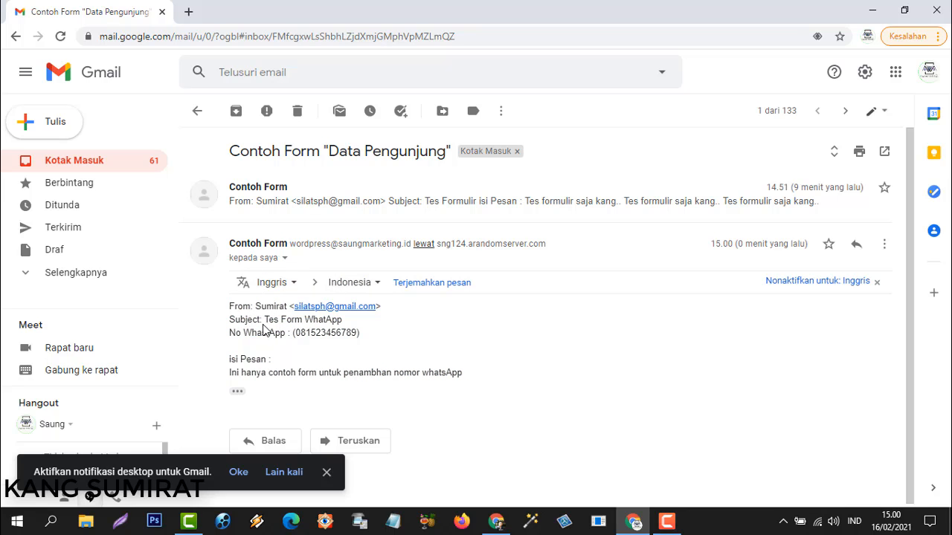
Highlight the subject 'Tes Form WhatApp' and the No WhastApp line in the email.
{"action": "left_click_drag", "start_coordinate": [265, 319], "coordinate": [349, 329]}
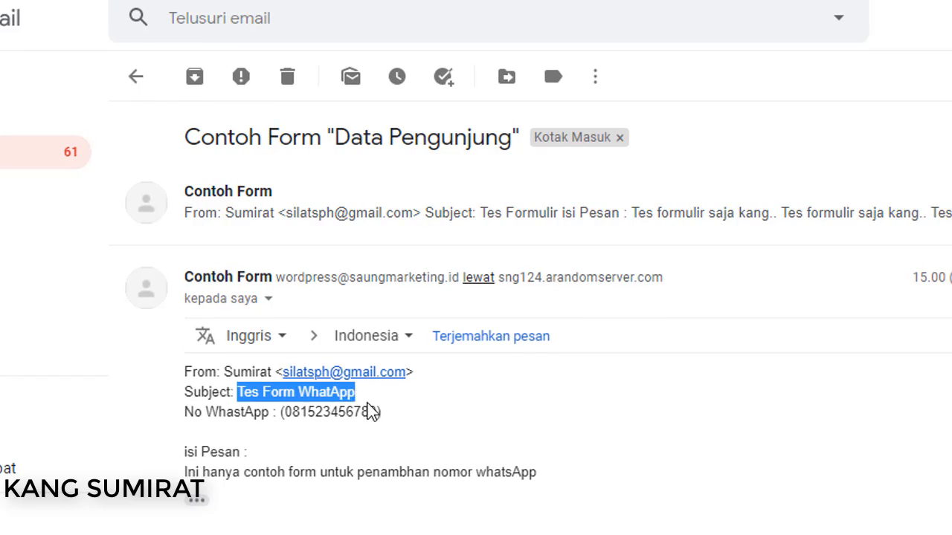
{"action": "left_click", "coordinate": [413, 417]}
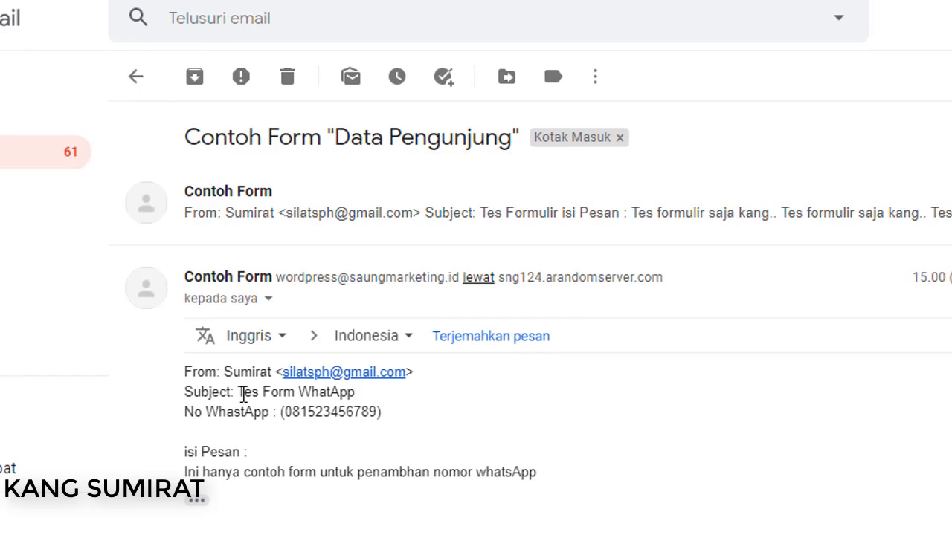
{"action": "left_click_drag", "start_coordinate": [242, 394], "coordinate": [337, 392]}
{"action": "left_click", "coordinate": [238, 427]}
{"action": "left_click_drag", "start_coordinate": [187, 413], "coordinate": [378, 417]}
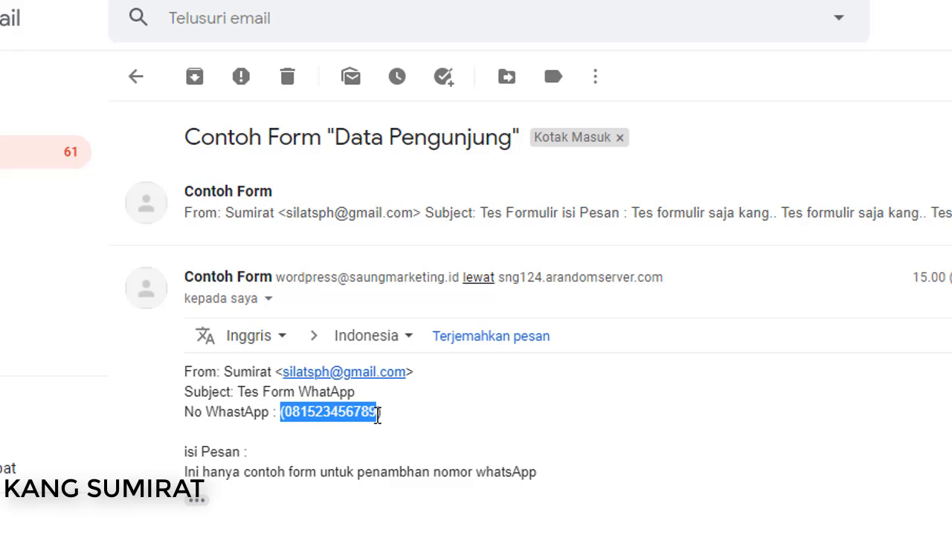
{"action": "left_click", "coordinate": [422, 428]}
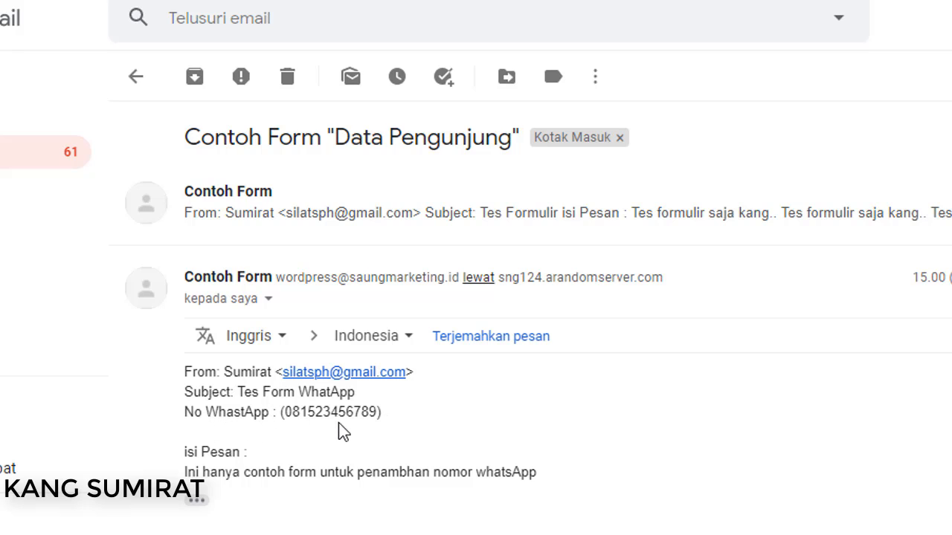
Highlight the WhatsApp number digits and message text, then return to the contact page window.
{"action": "scroll", "coordinate": [327, 394], "scroll_direction": "down", "scroll_amount": 1}
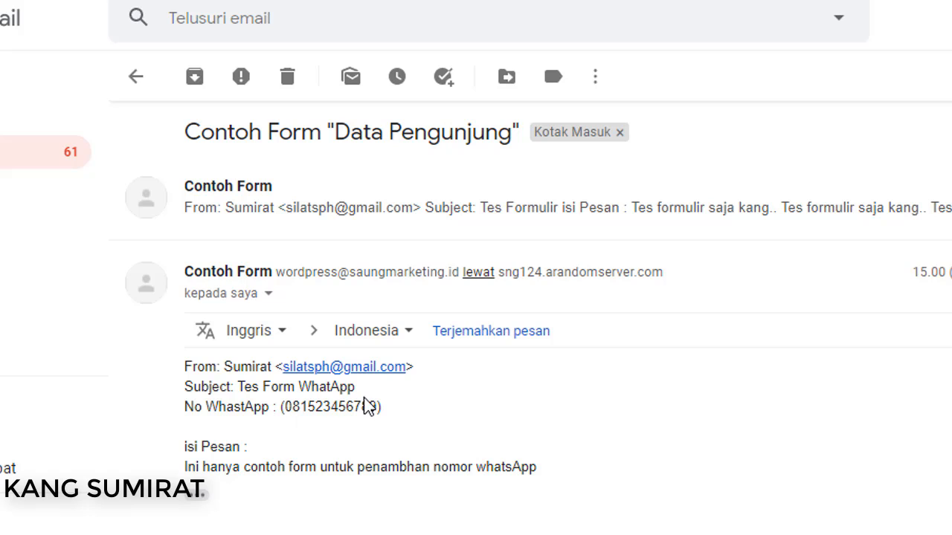
{"action": "left_click_drag", "start_coordinate": [285, 407], "coordinate": [368, 409]}
{"action": "left_click", "coordinate": [382, 424]}
{"action": "left_click_drag", "start_coordinate": [182, 407], "coordinate": [333, 407]}
{"action": "left_click", "coordinate": [310, 409]}
{"action": "left_click_drag", "start_coordinate": [184, 407], "coordinate": [337, 411]}
{"action": "left_click", "coordinate": [345, 415]}
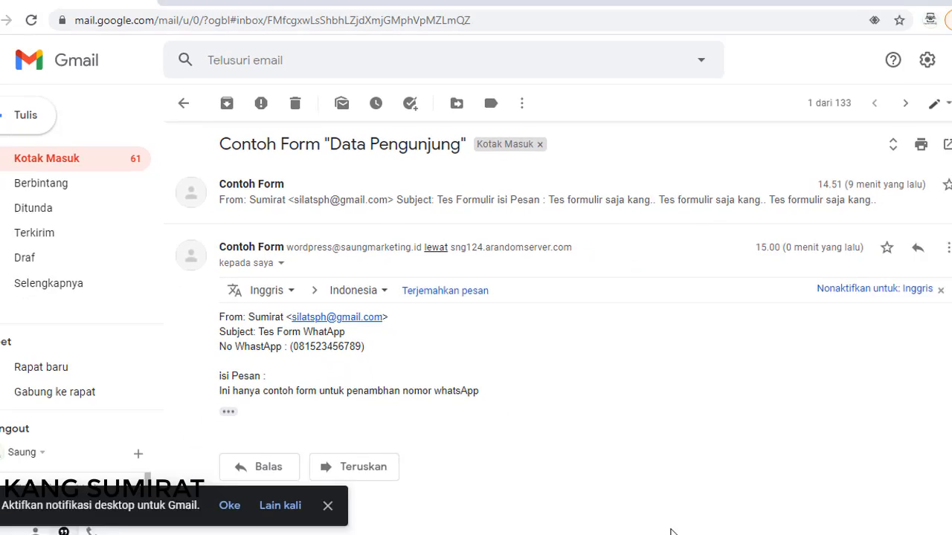
{"action": "left_click", "coordinate": [502, 523]}
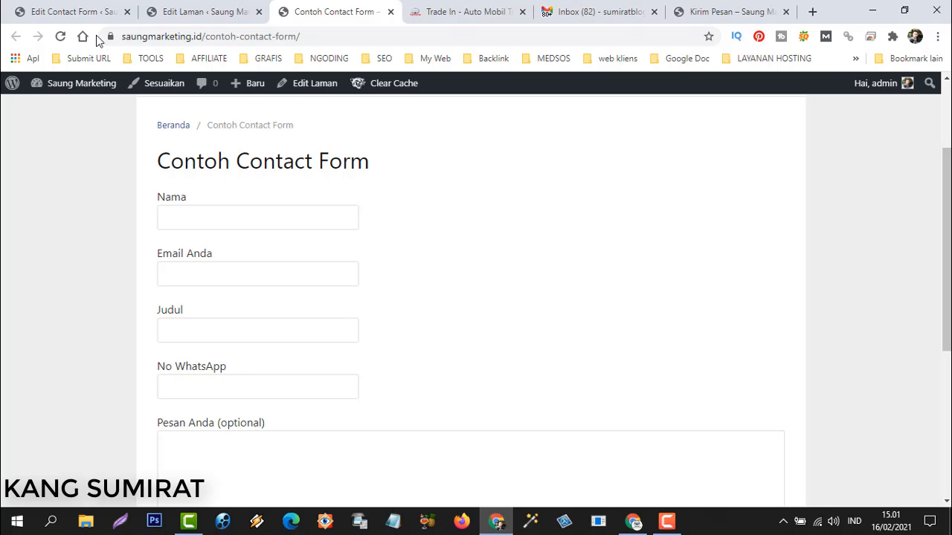
Back in the Edit Contact Form page, inspect the [NoWhatsApp] mail-tag in the Mail message body.
{"action": "left_click", "coordinate": [74, 9]}
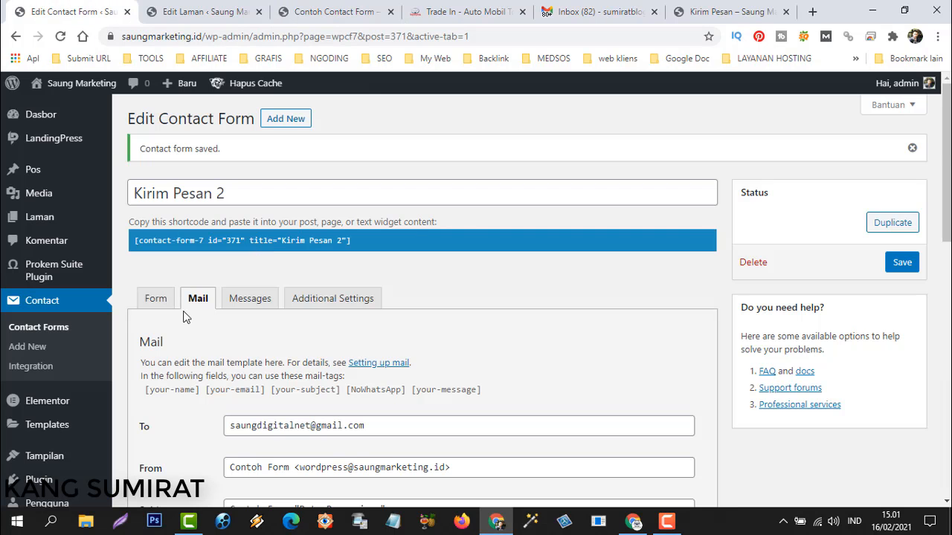
{"action": "scroll", "coordinate": [240, 374], "scroll_direction": "down", "scroll_amount": 6}
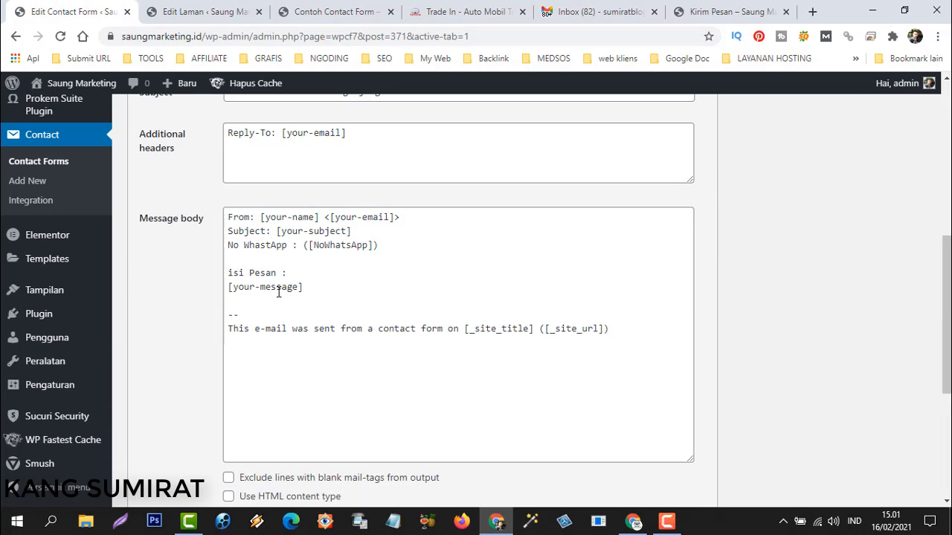
{"action": "left_click_drag", "start_coordinate": [308, 245], "coordinate": [380, 250]}
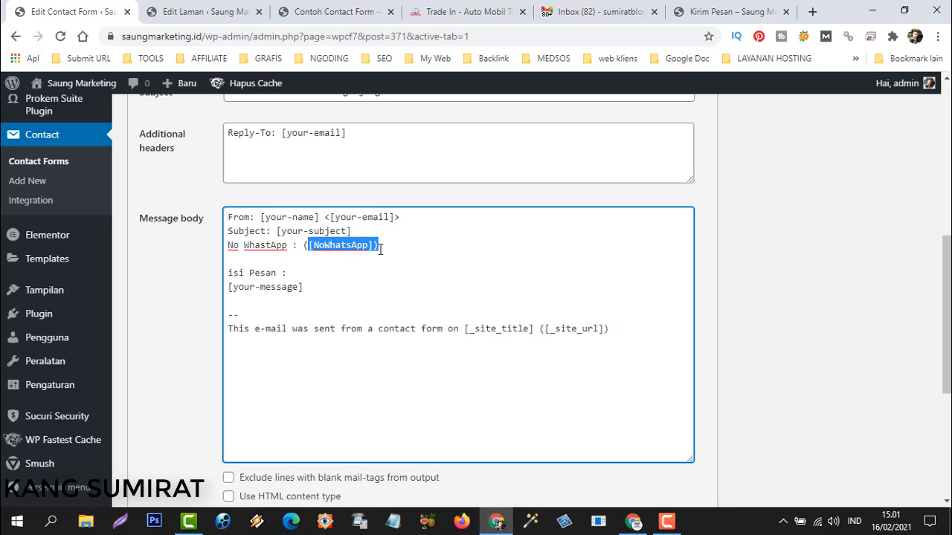
{"action": "left_click", "coordinate": [404, 245]}
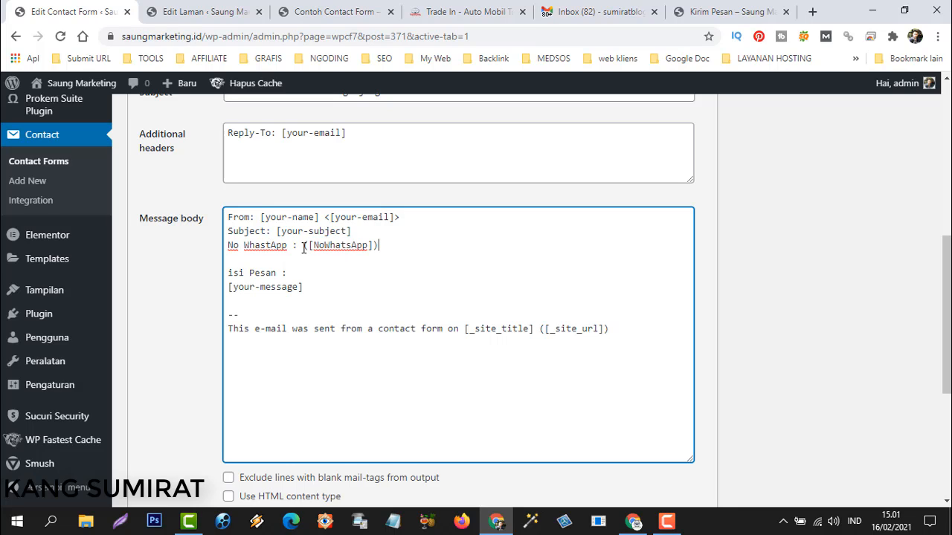
{"action": "left_click_drag", "start_coordinate": [304, 247], "coordinate": [377, 250]}
{"action": "left_click", "coordinate": [381, 246]}
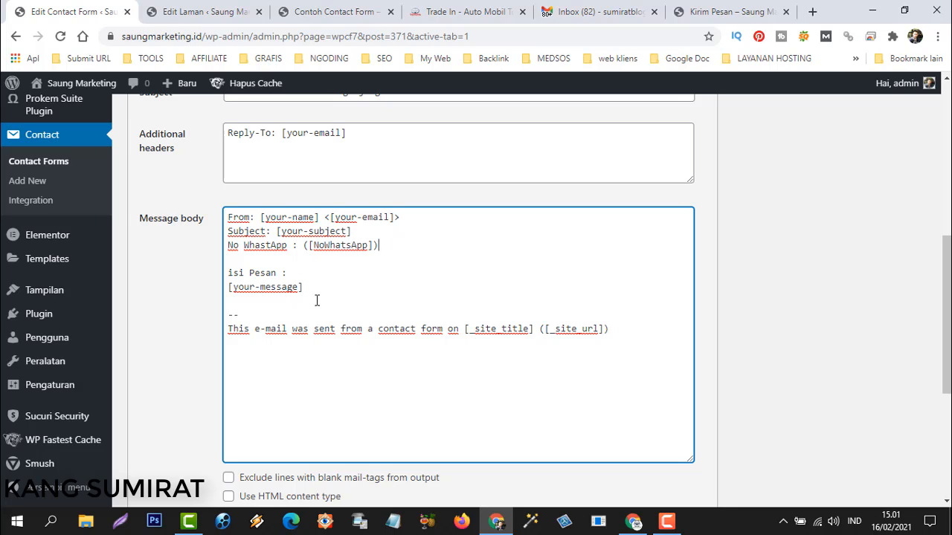
Show the Kirim Pesan 2 Form template containing the No WhatsApp tel field.
{"action": "scroll", "coordinate": [317, 300], "scroll_direction": "up", "scroll_amount": 1}
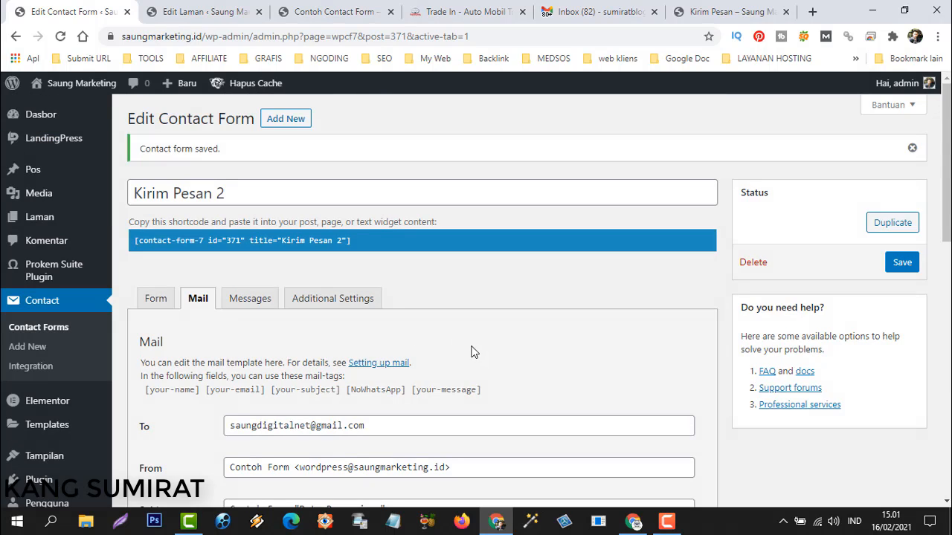
{"action": "left_click", "coordinate": [160, 302]}
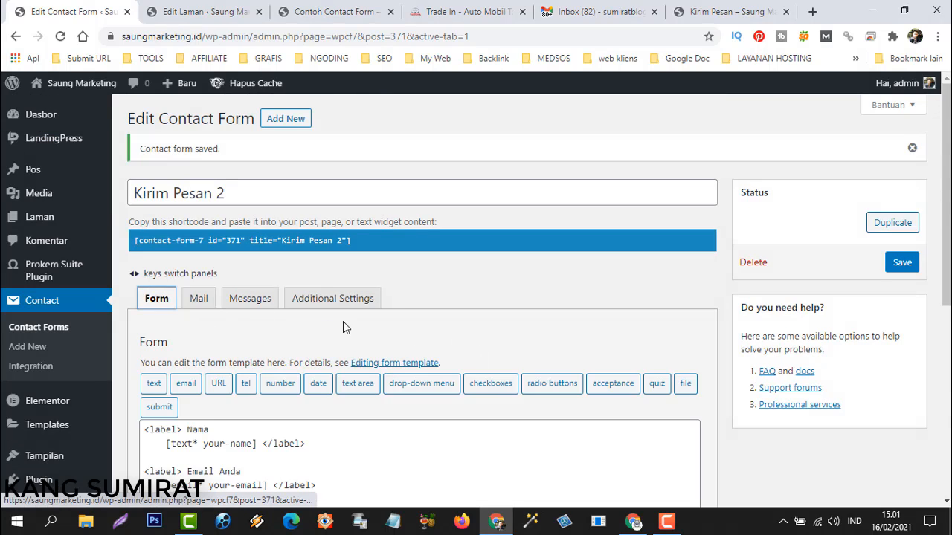
{"action": "scroll", "coordinate": [343, 320], "scroll_direction": "down", "scroll_amount": 3}
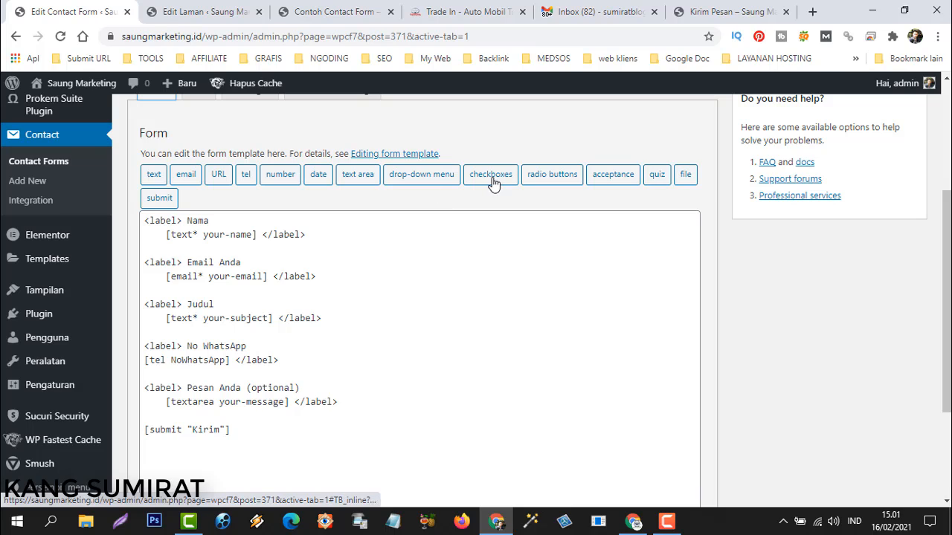